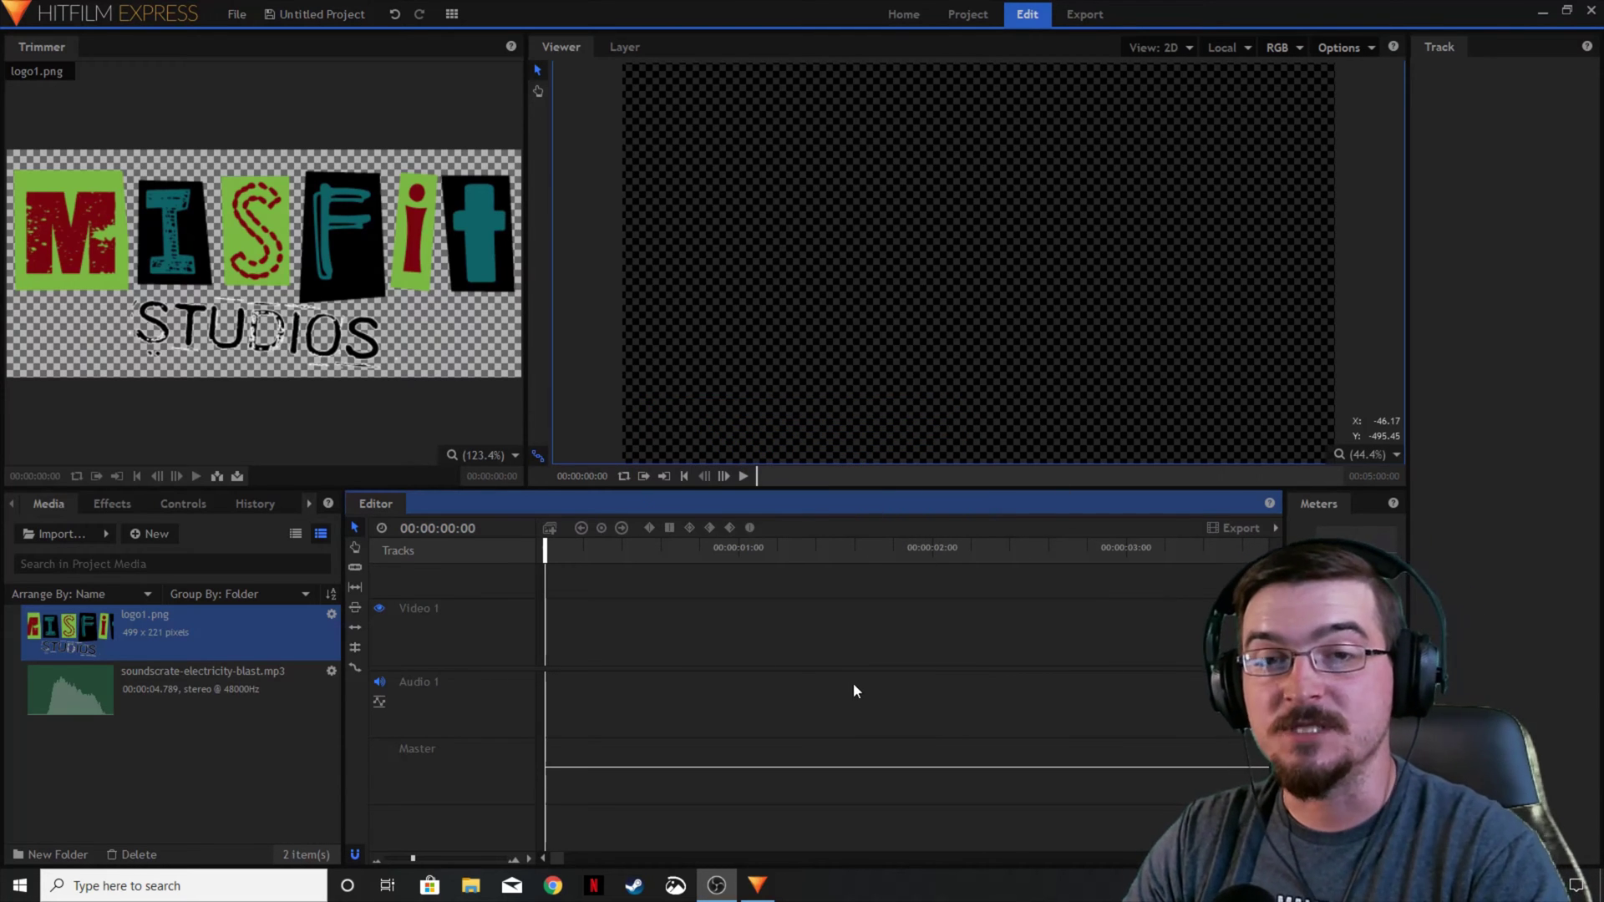
- Create a 1920×1080 plane, New Plane 1, coloured a slightly lighter grey
{"action": "left_click", "coordinate": [242, 761]}
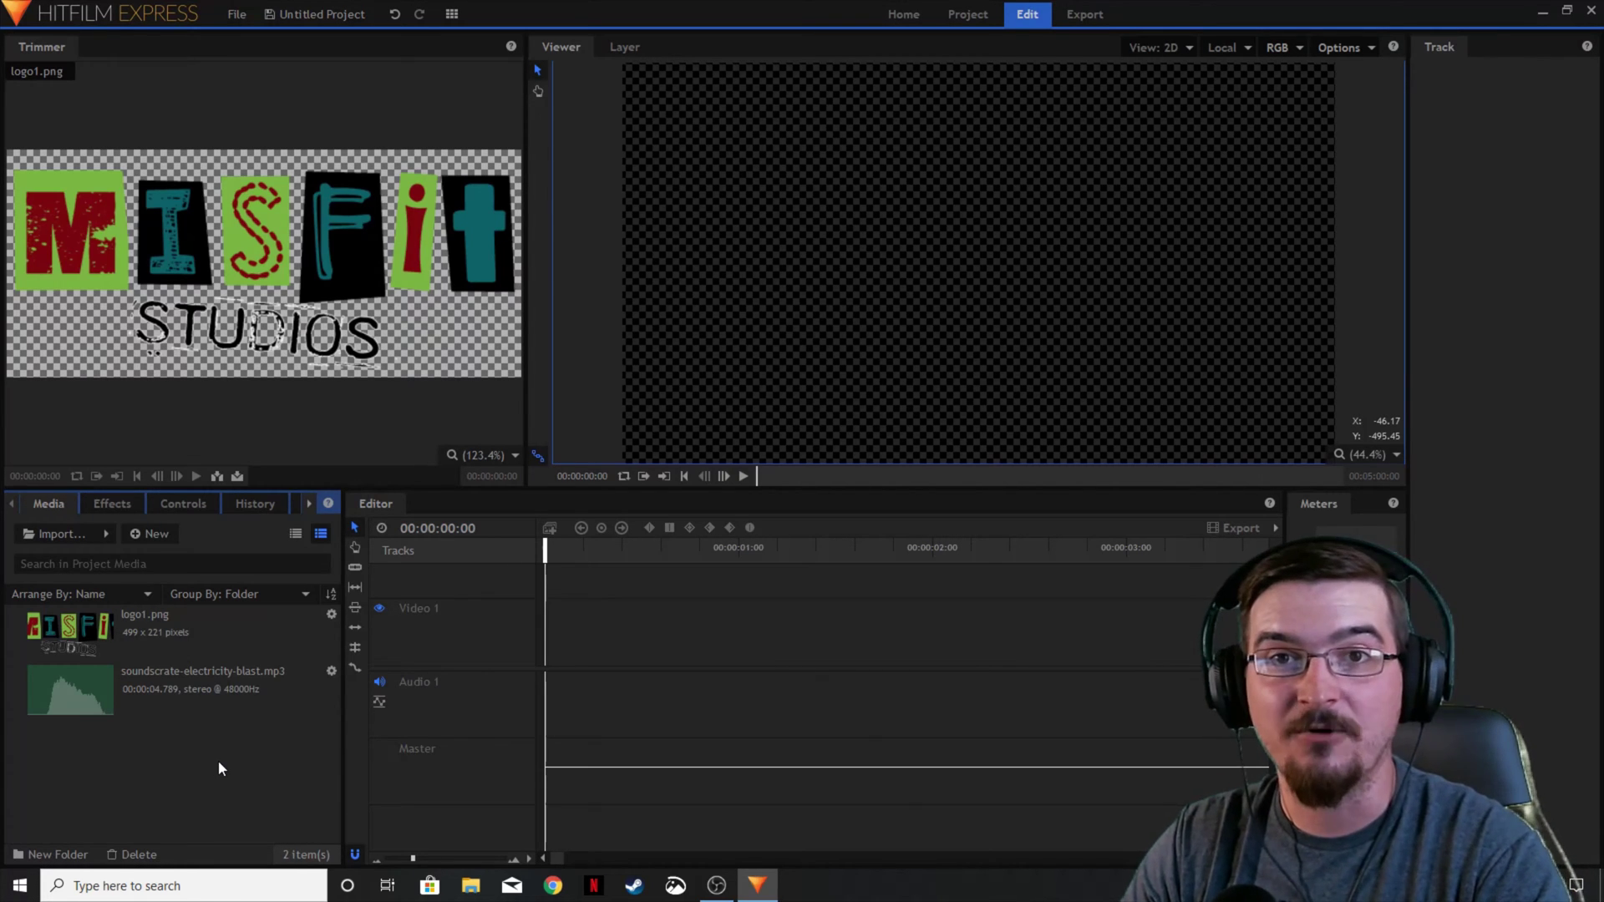
{"action": "left_click", "coordinate": [154, 535]}
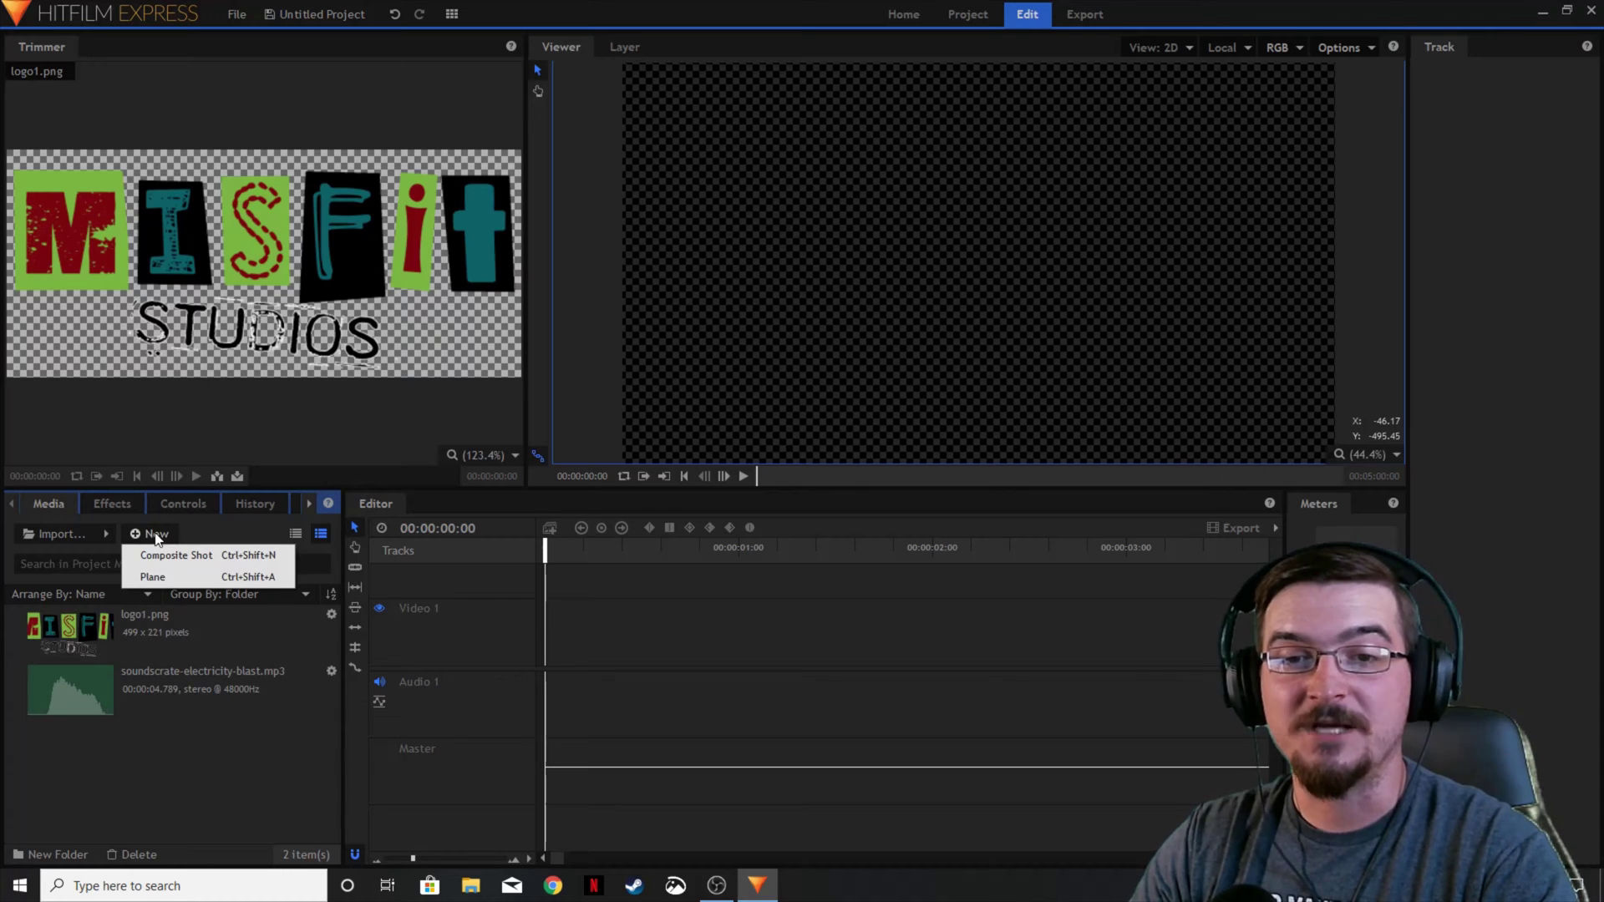
{"action": "left_click", "coordinate": [164, 580]}
{"action": "left_click", "coordinate": [777, 456]}
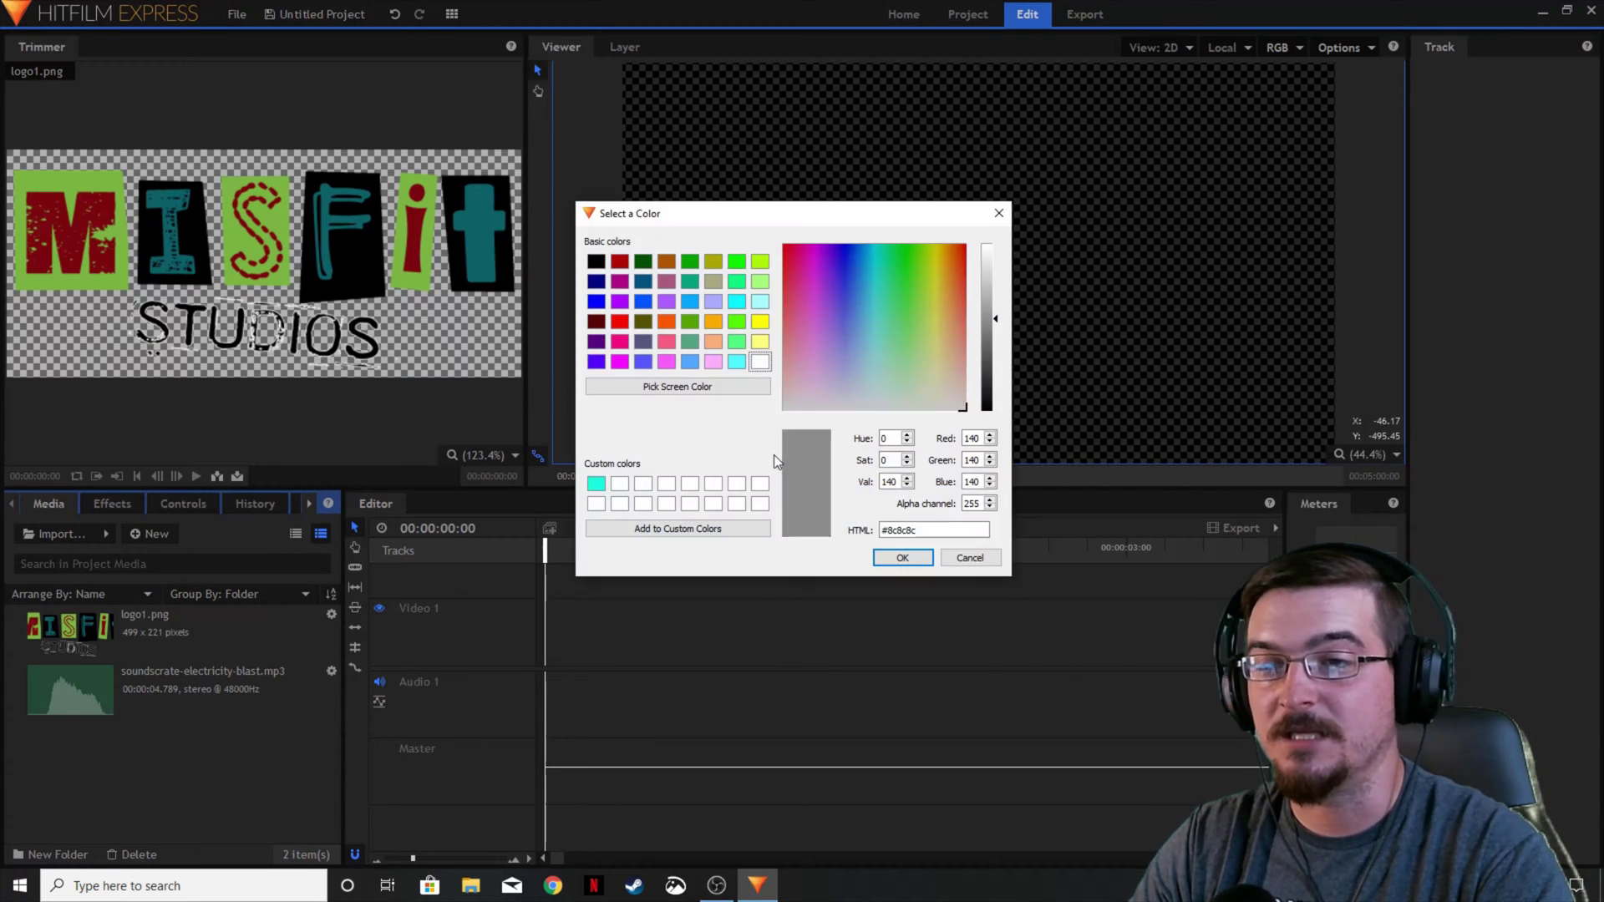
{"action": "left_click_drag", "start_coordinate": [1002, 326], "coordinate": [1003, 301]}
{"action": "left_click", "coordinate": [902, 557]}
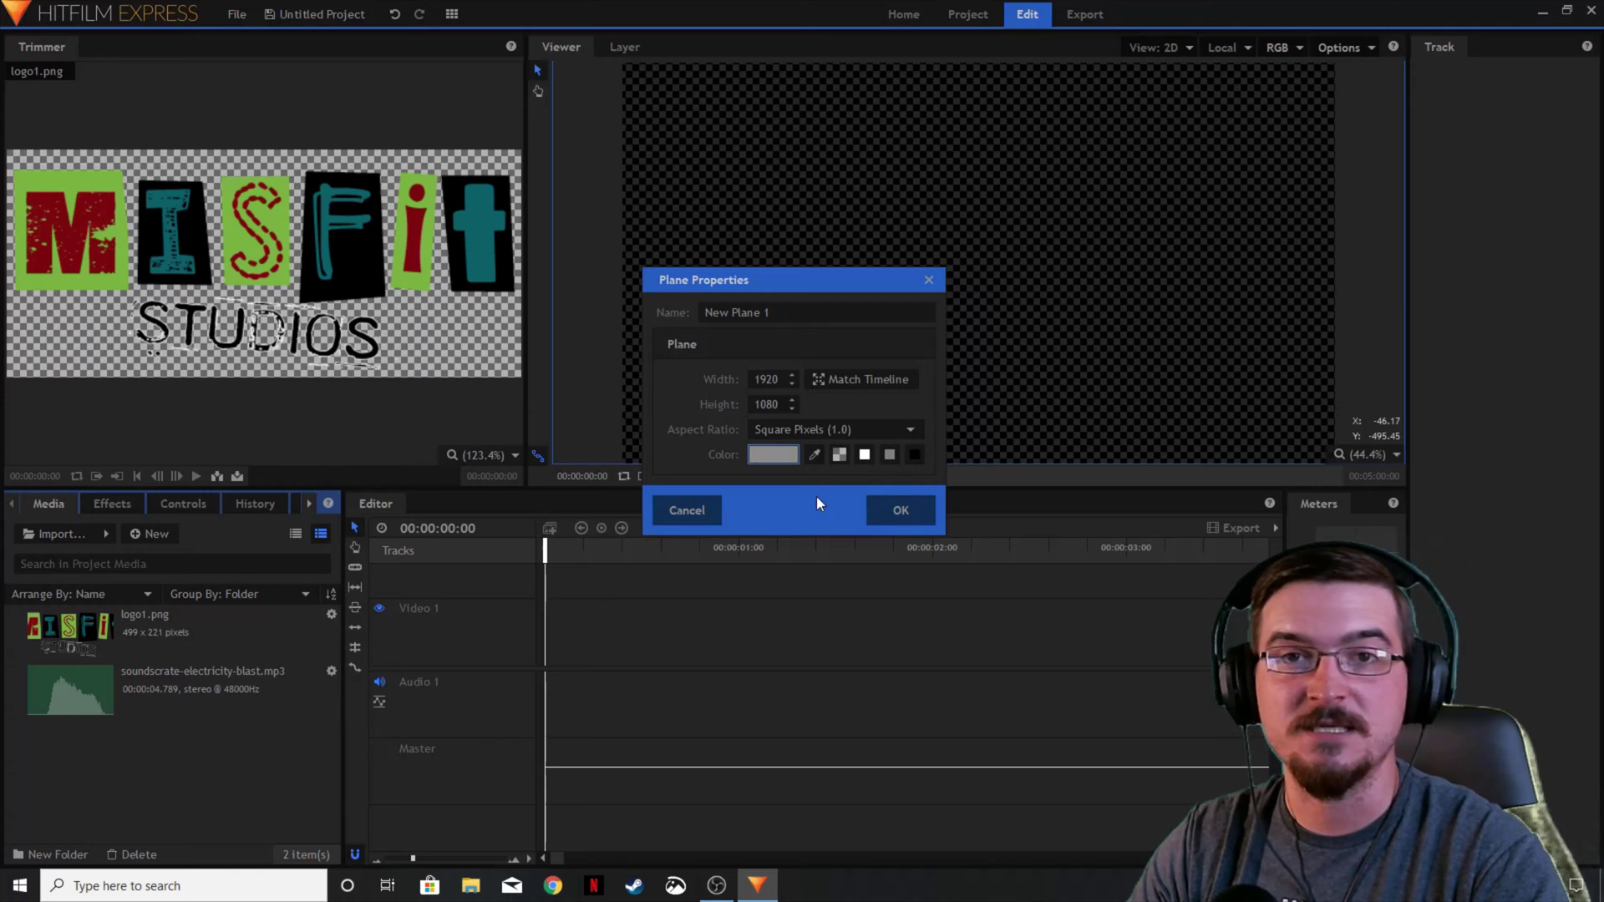
{"action": "left_click", "coordinate": [902, 511]}
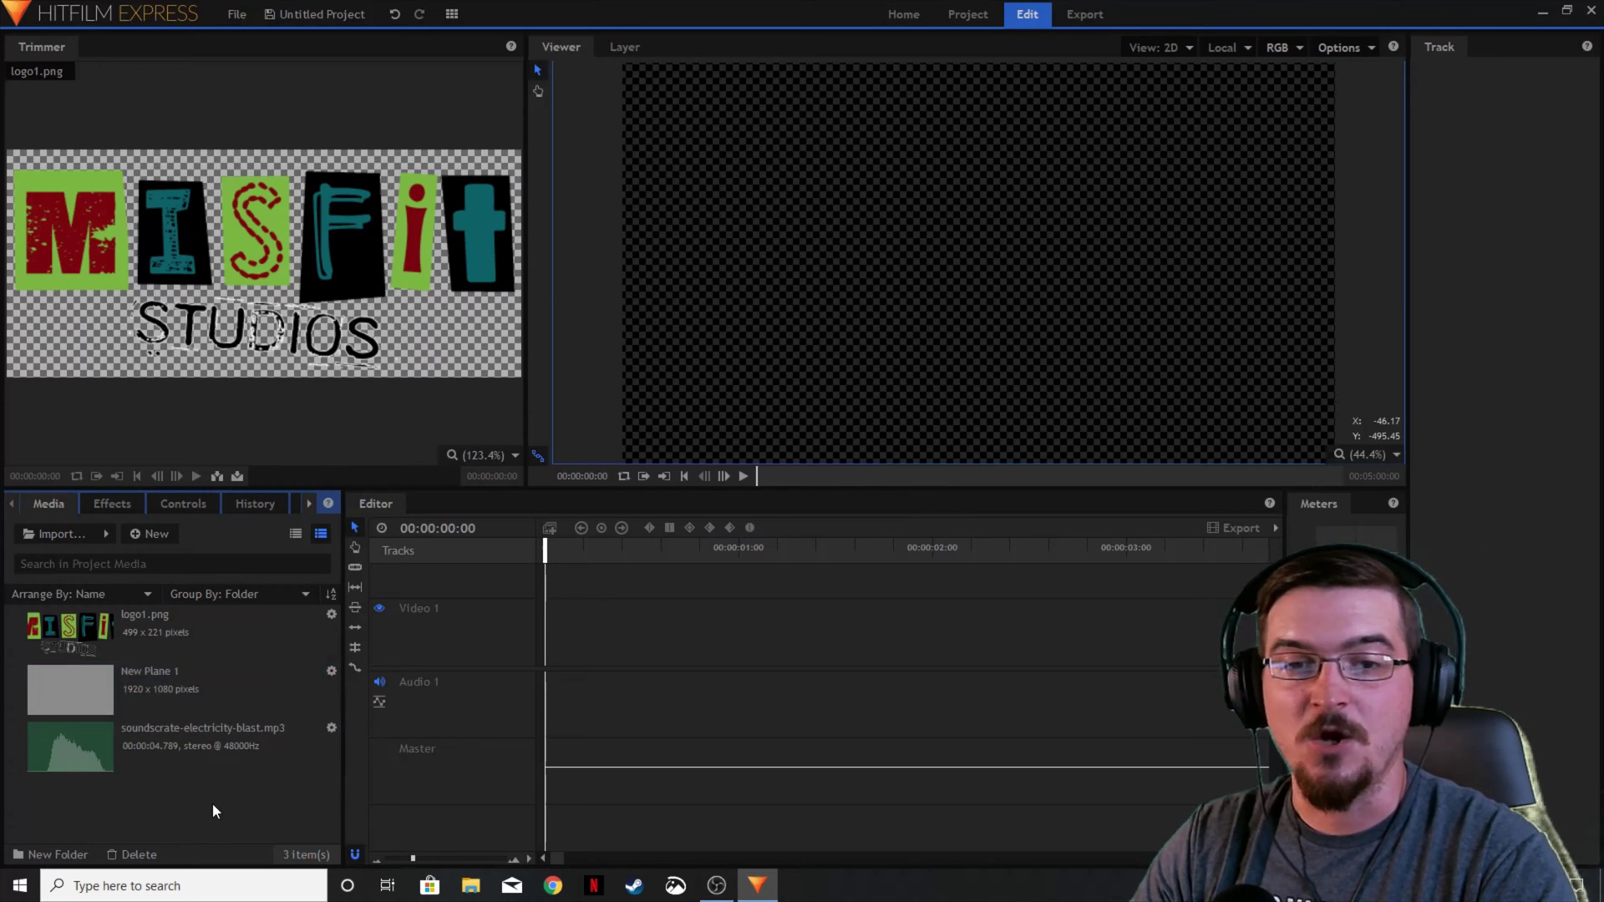
{"action": "right_click", "coordinate": [164, 683]}
- Make a 'Background' composite shot from New Plane 1 and layer logo1.png above the plane
{"action": "left_click", "coordinate": [211, 853]}
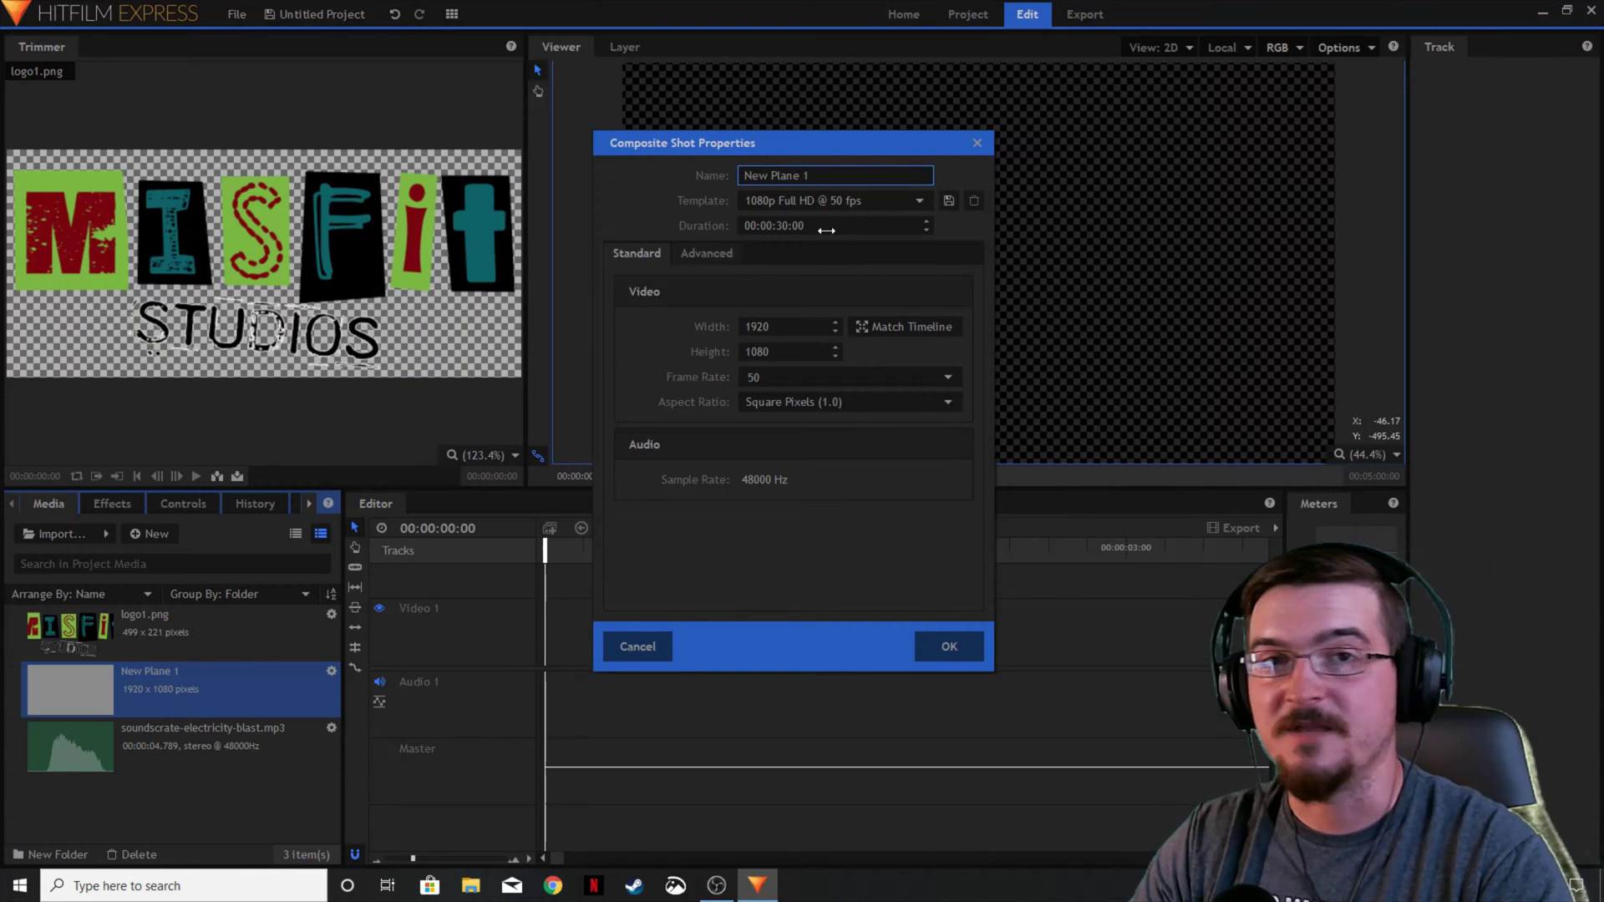
{"action": "left_click_drag", "start_coordinate": [812, 175], "coordinate": [711, 184]}
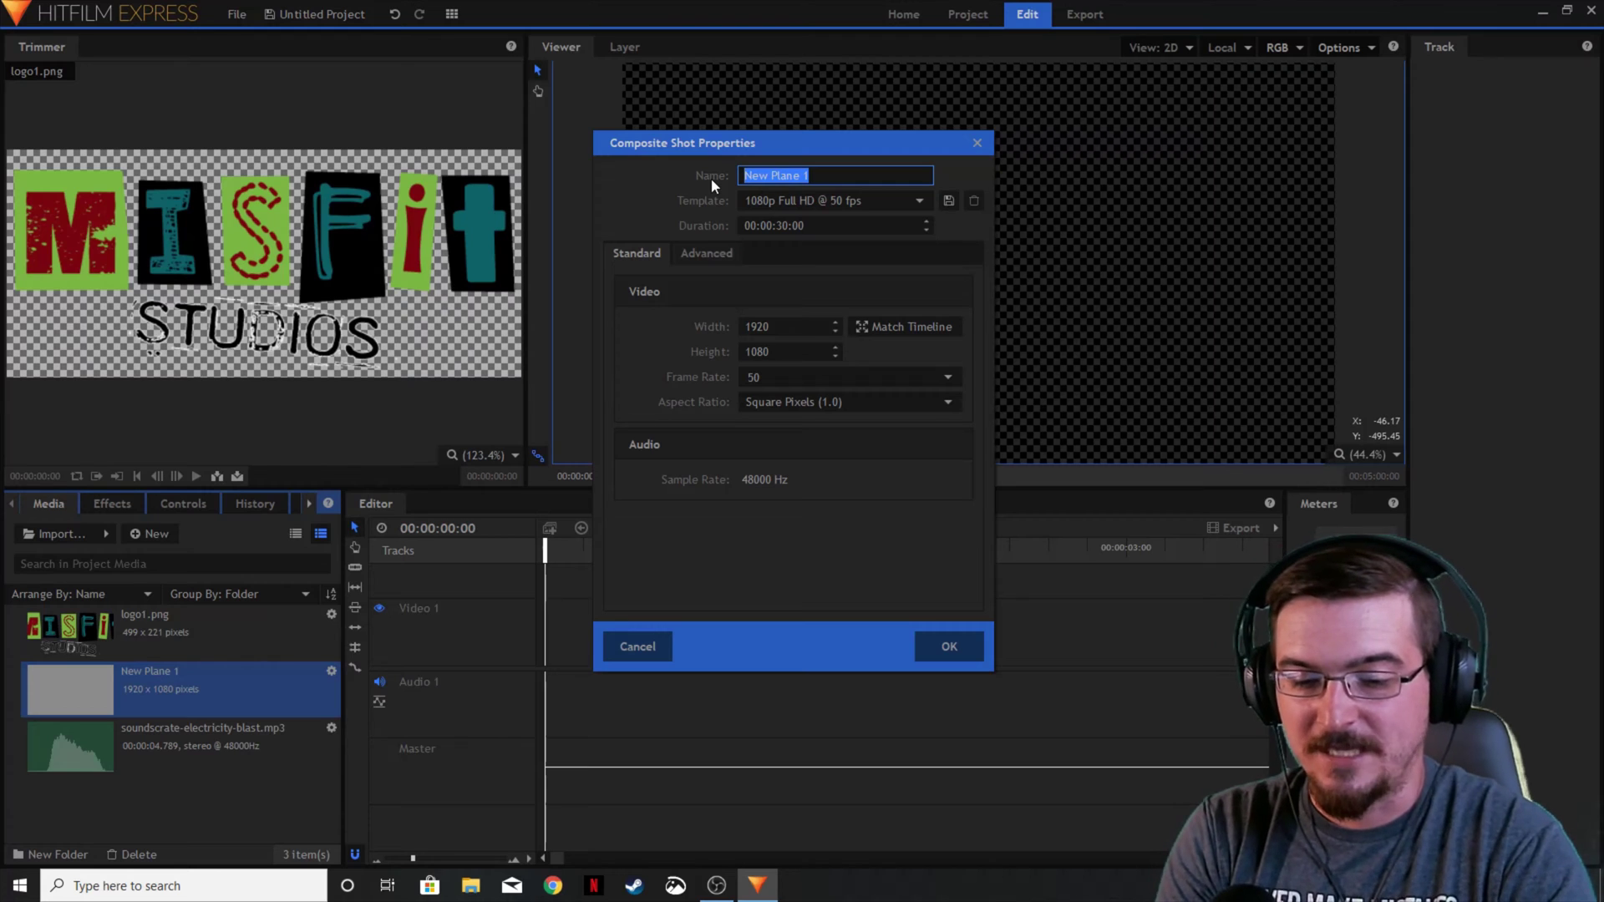
{"action": "type", "text": "Bl"}
{"action": "type", "text": "ckgrou"}
{"action": "type", "text": "nd"}
{"action": "left_click", "coordinate": [949, 645]}
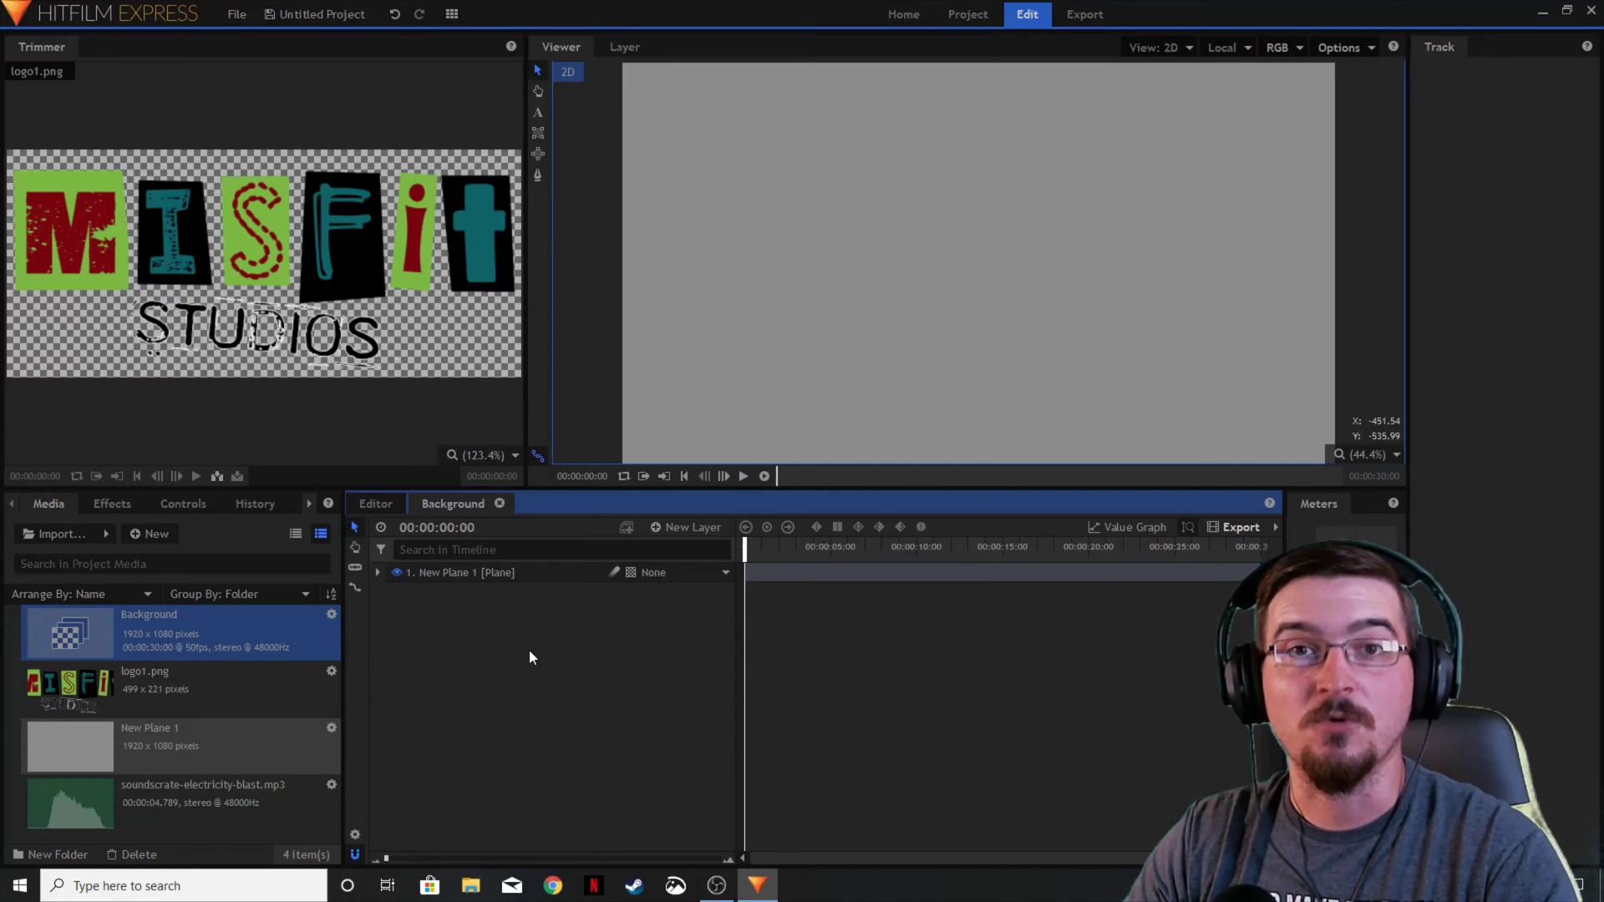
{"action": "left_click_drag", "start_coordinate": [183, 678], "coordinate": [473, 567]}
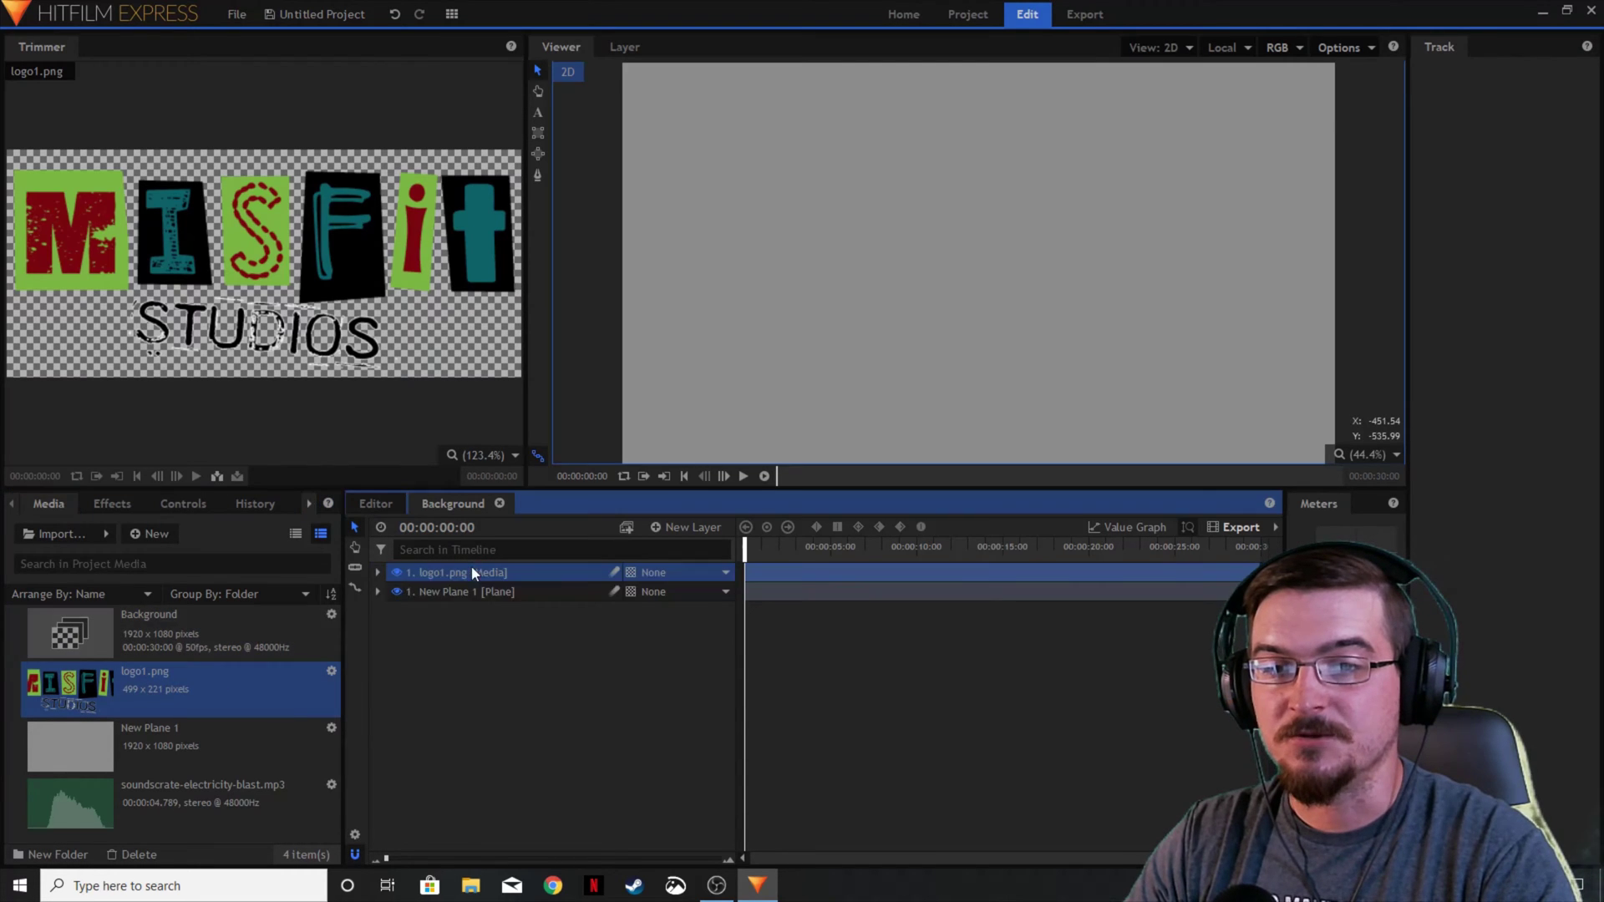
{"action": "left_click", "coordinate": [474, 653]}
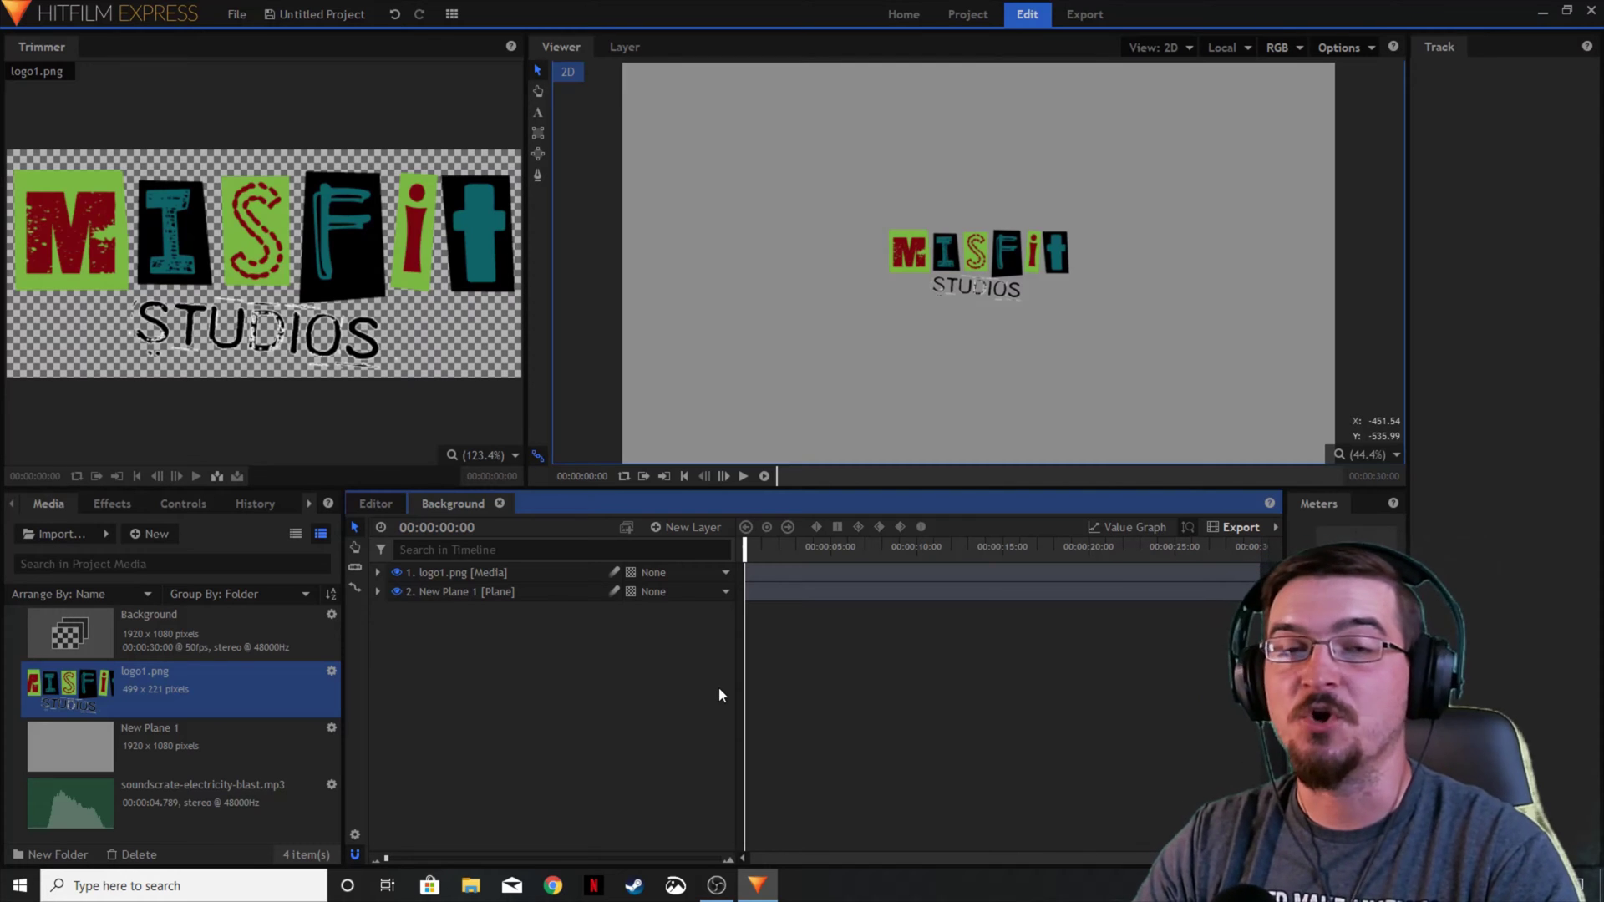
- Back in the Editor, preview the electricity-blast mp3 in the Trimmer
{"action": "left_click", "coordinate": [370, 505]}
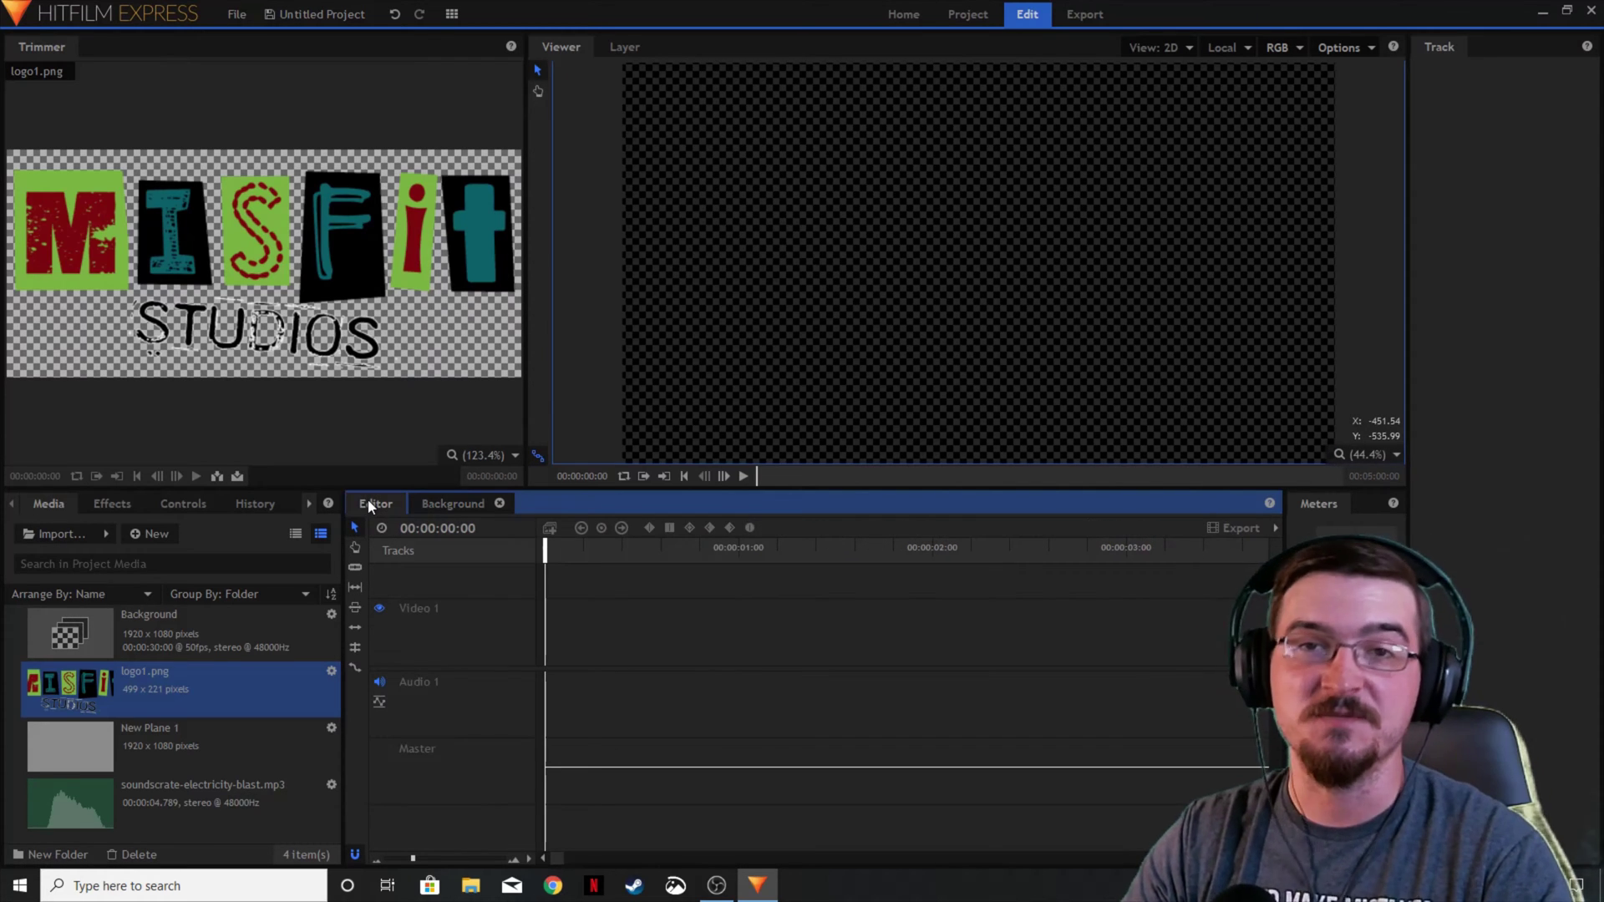
{"action": "left_click", "coordinate": [161, 790]}
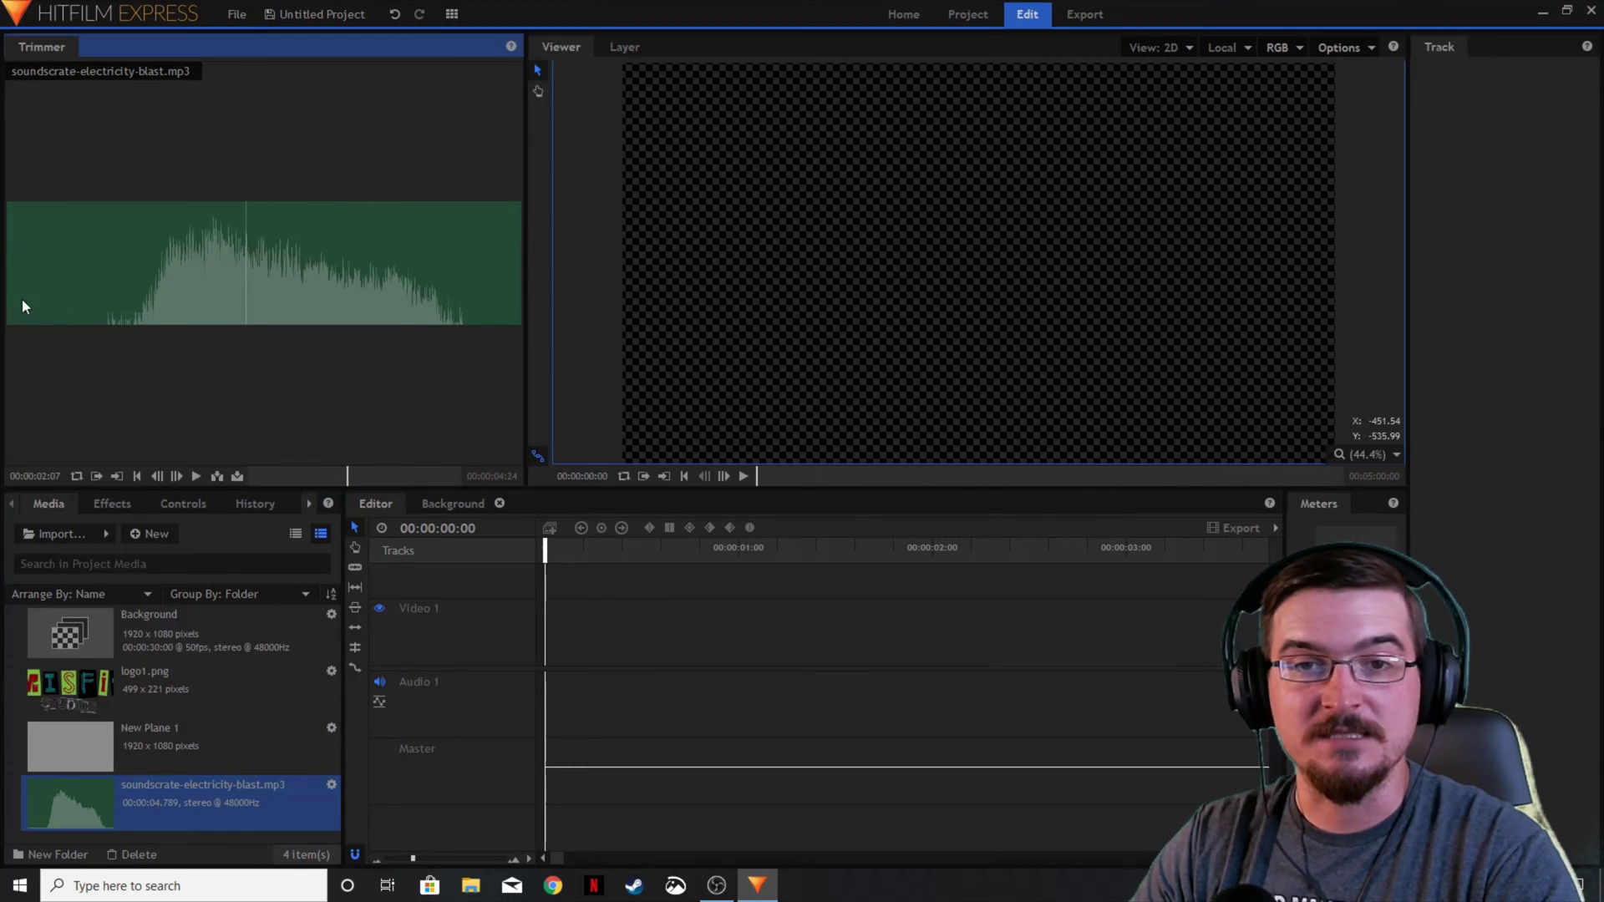
{"action": "mouse_move", "coordinate": [17, 316]}
{"action": "left_mouse_down"}
{"action": "mouse_move", "coordinate": [11, 284]}
{"action": "mouse_move", "coordinate": [359, 504]}
{"action": "mouse_move", "coordinate": [244, 473]}
{"action": "left_mouse_up"}
{"action": "left_click", "coordinate": [197, 477]}
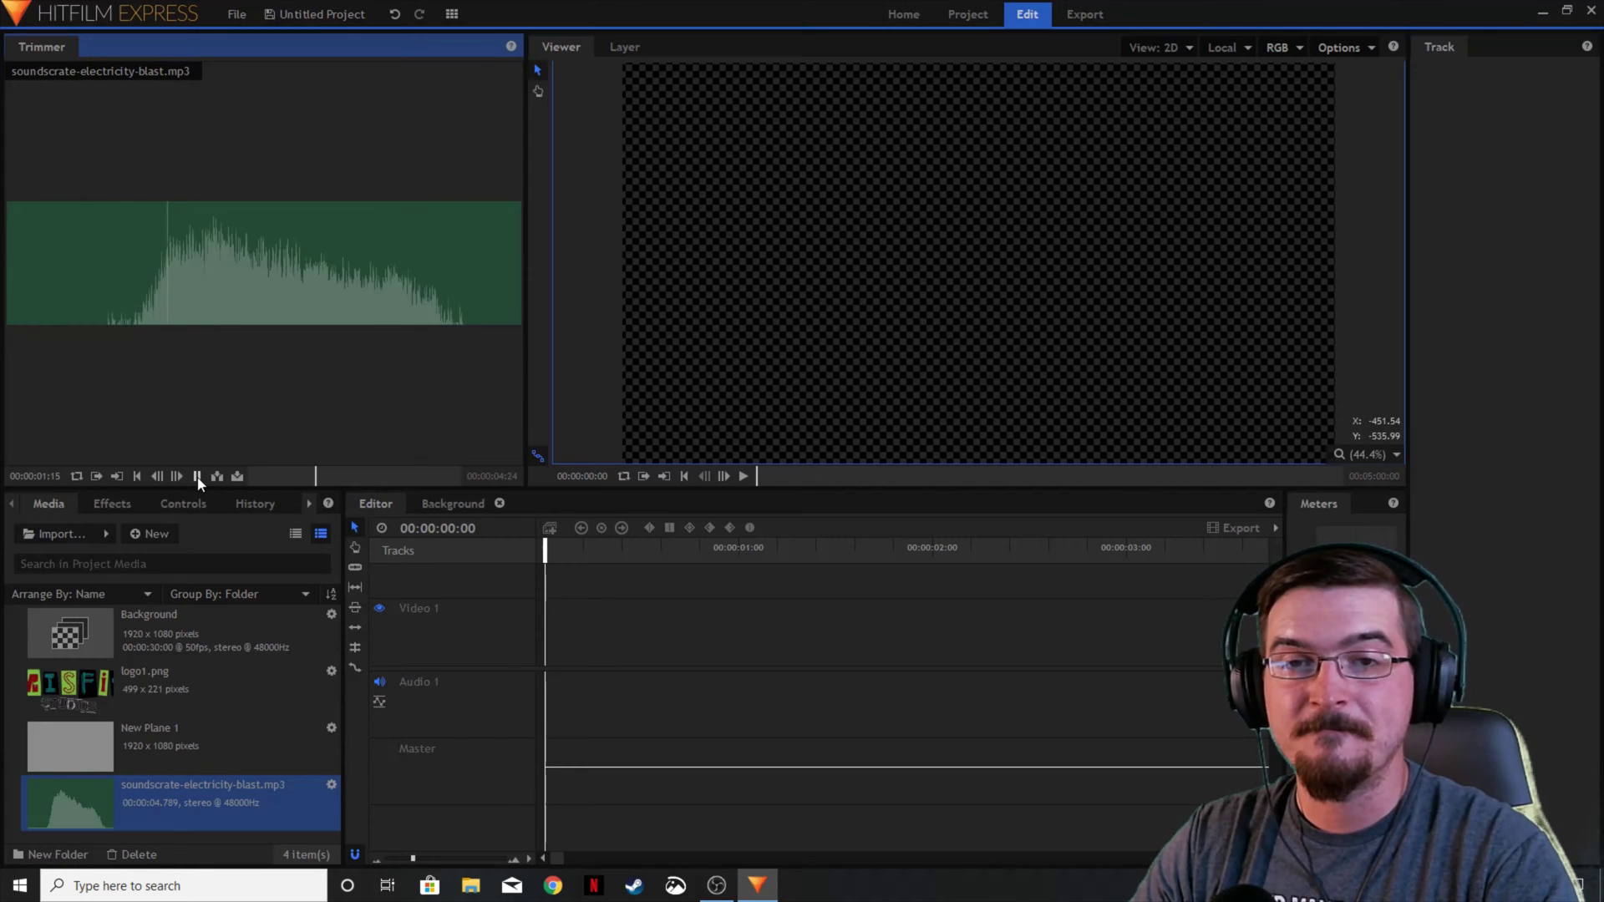
{"action": "left_click", "coordinate": [197, 477]}
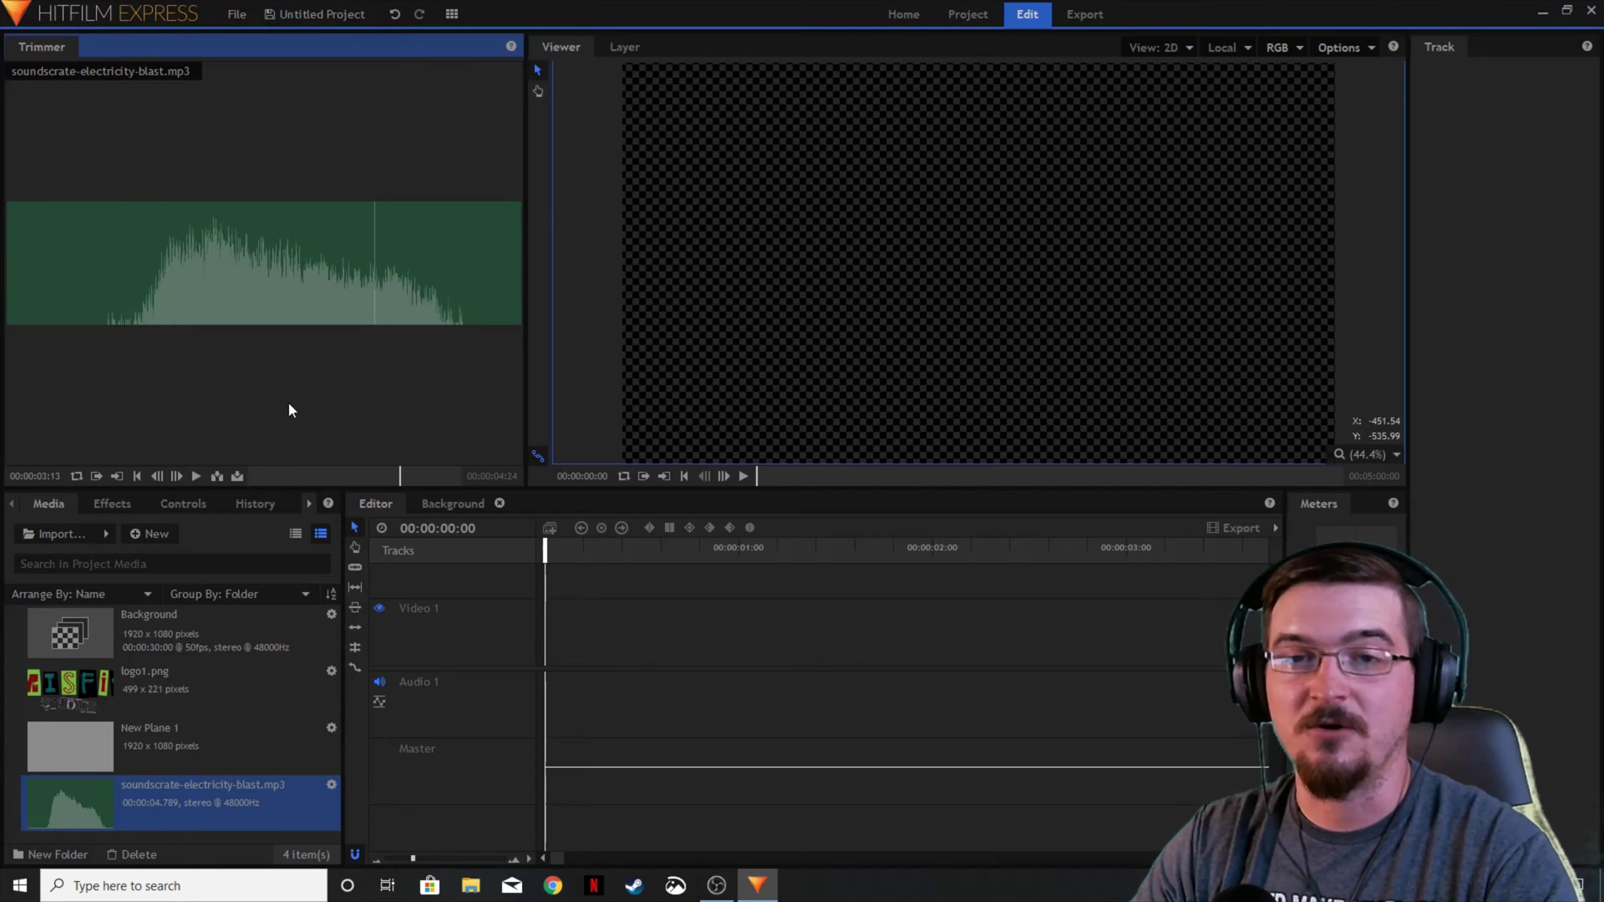
- Place the electricity-blast sound at the start of Audio 1 and locate its peak near 00:00:01:43
{"action": "left_click_drag", "start_coordinate": [143, 806], "coordinate": [548, 713]}
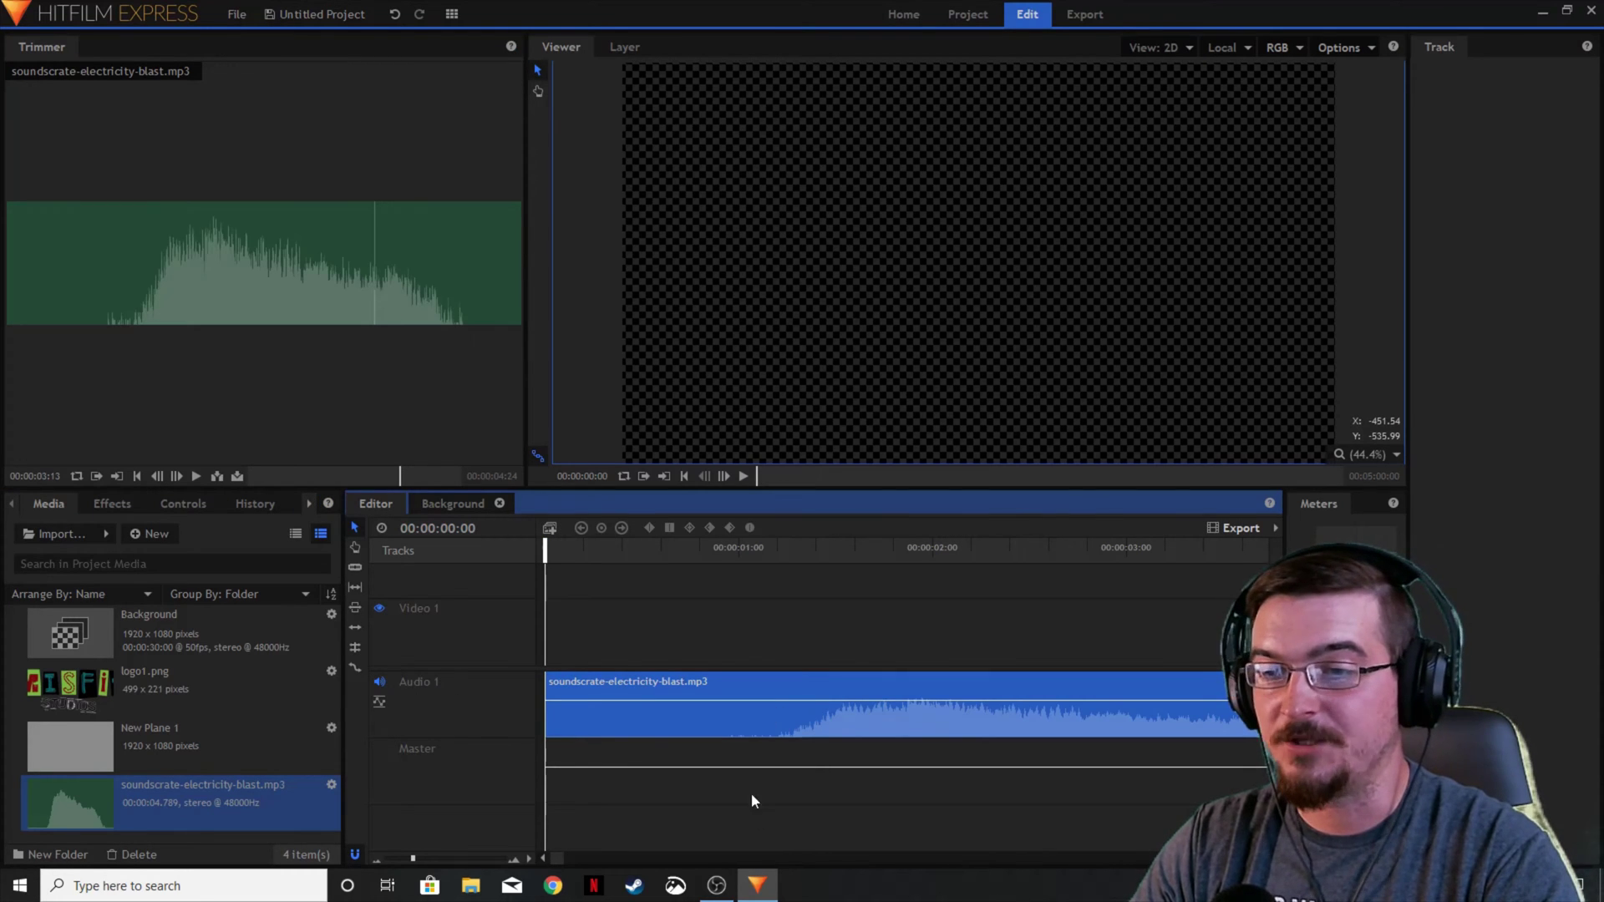
{"action": "mouse_move", "coordinate": [874, 548]}
{"action": "left_mouse_down"}
{"action": "mouse_move", "coordinate": [898, 548]}
{"action": "mouse_move", "coordinate": [863, 549]}
{"action": "left_mouse_up"}
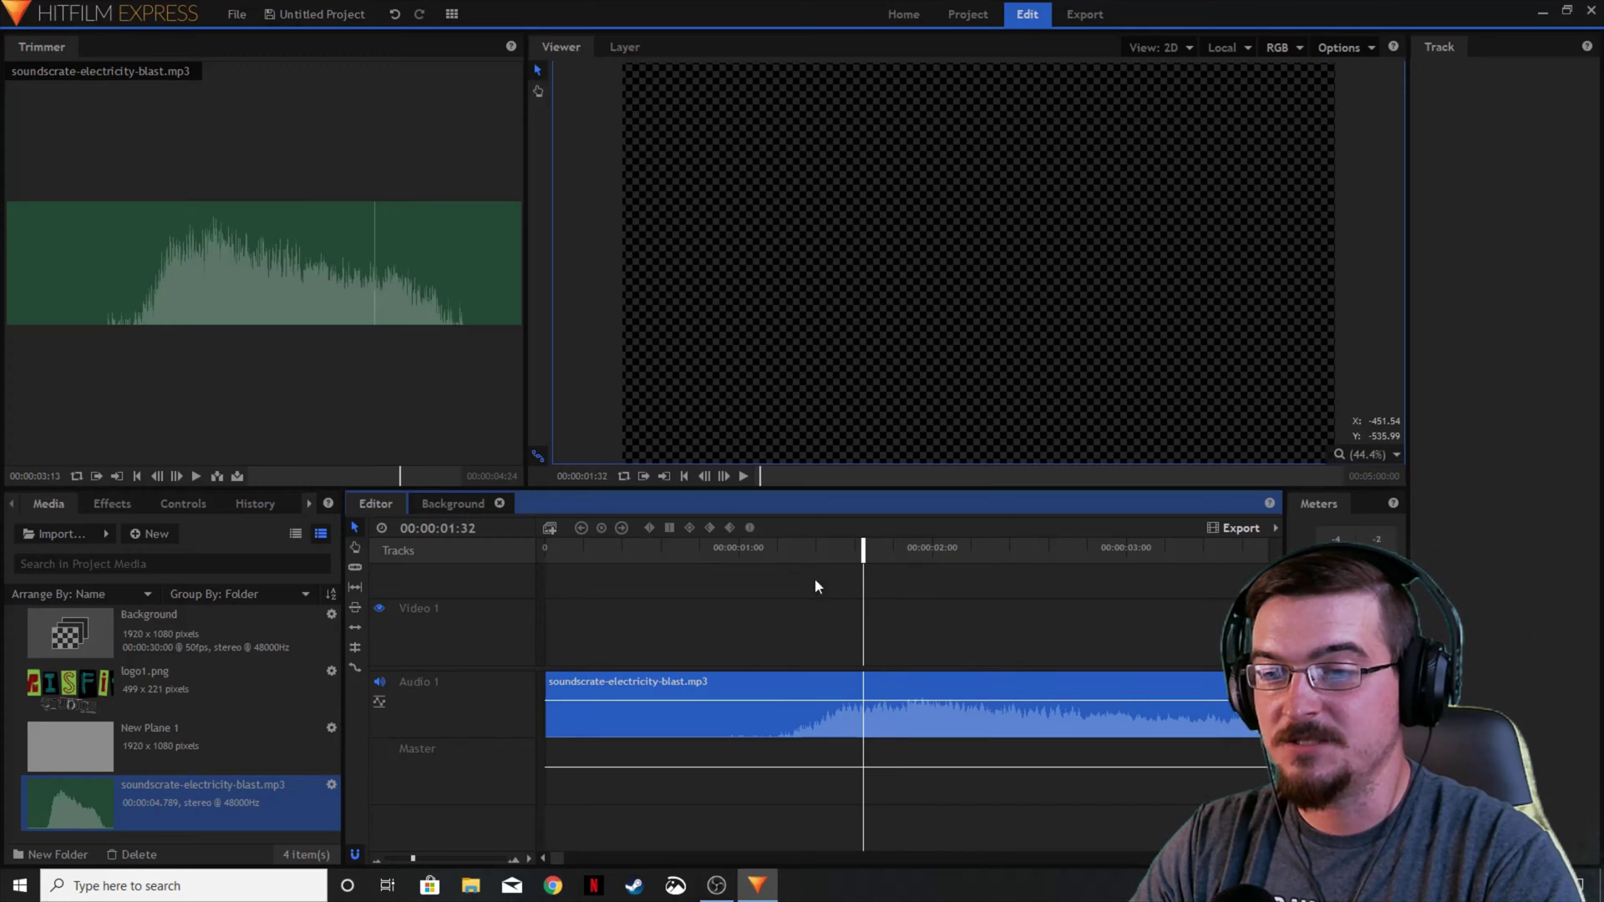
{"action": "left_click", "coordinate": [743, 476]}
{"action": "left_click_drag", "start_coordinate": [960, 547], "coordinate": [900, 548]}
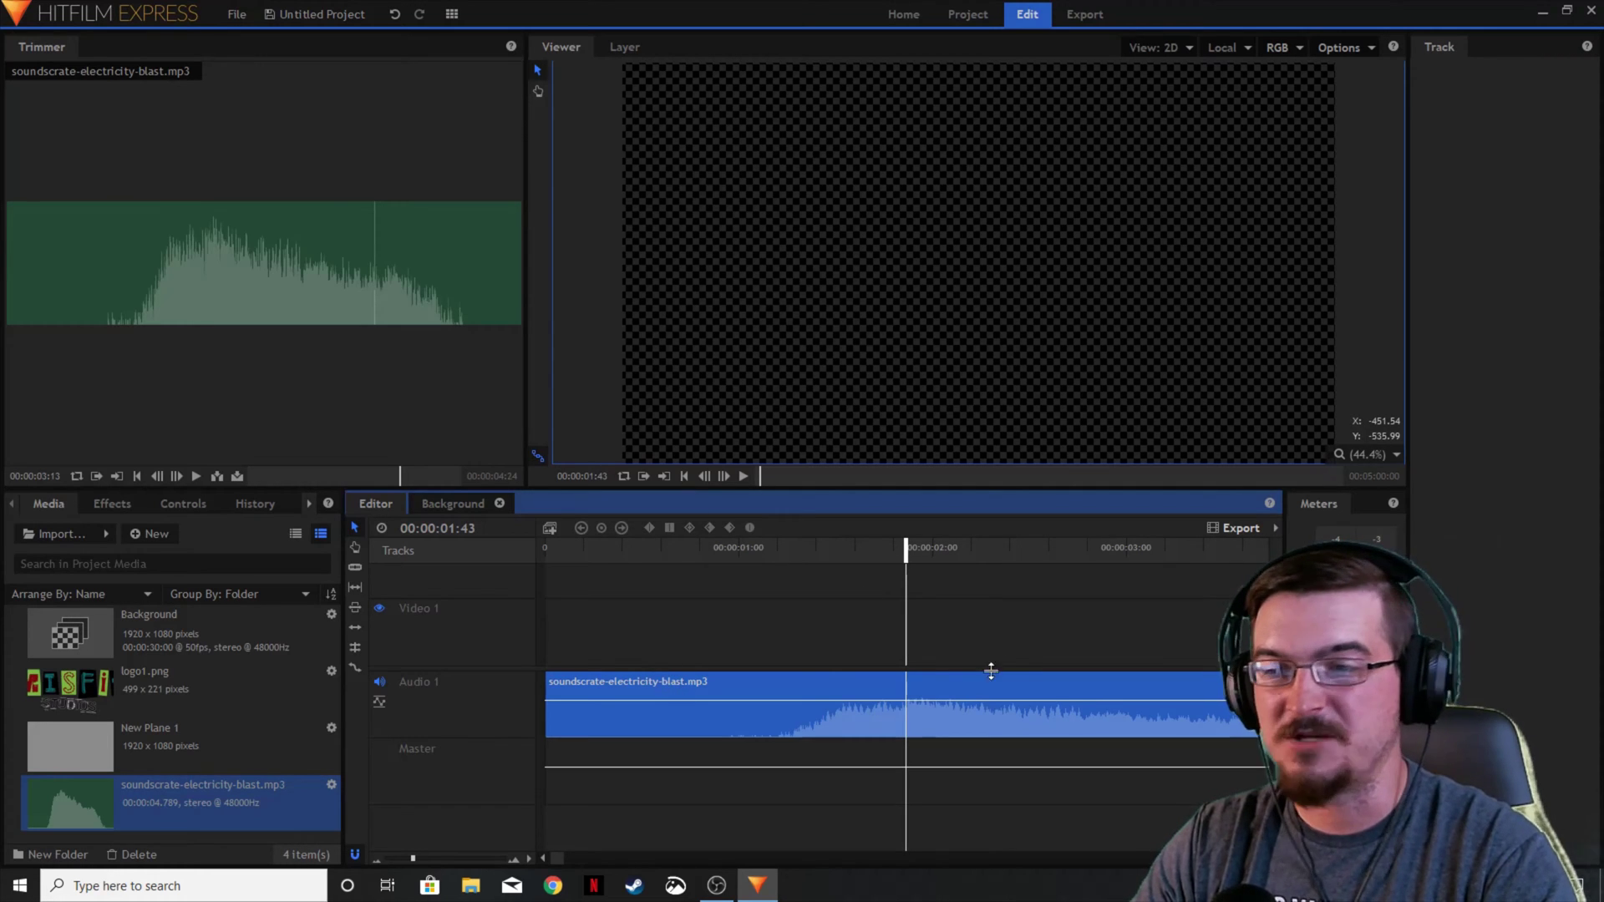
{"action": "left_click", "coordinate": [463, 504]}
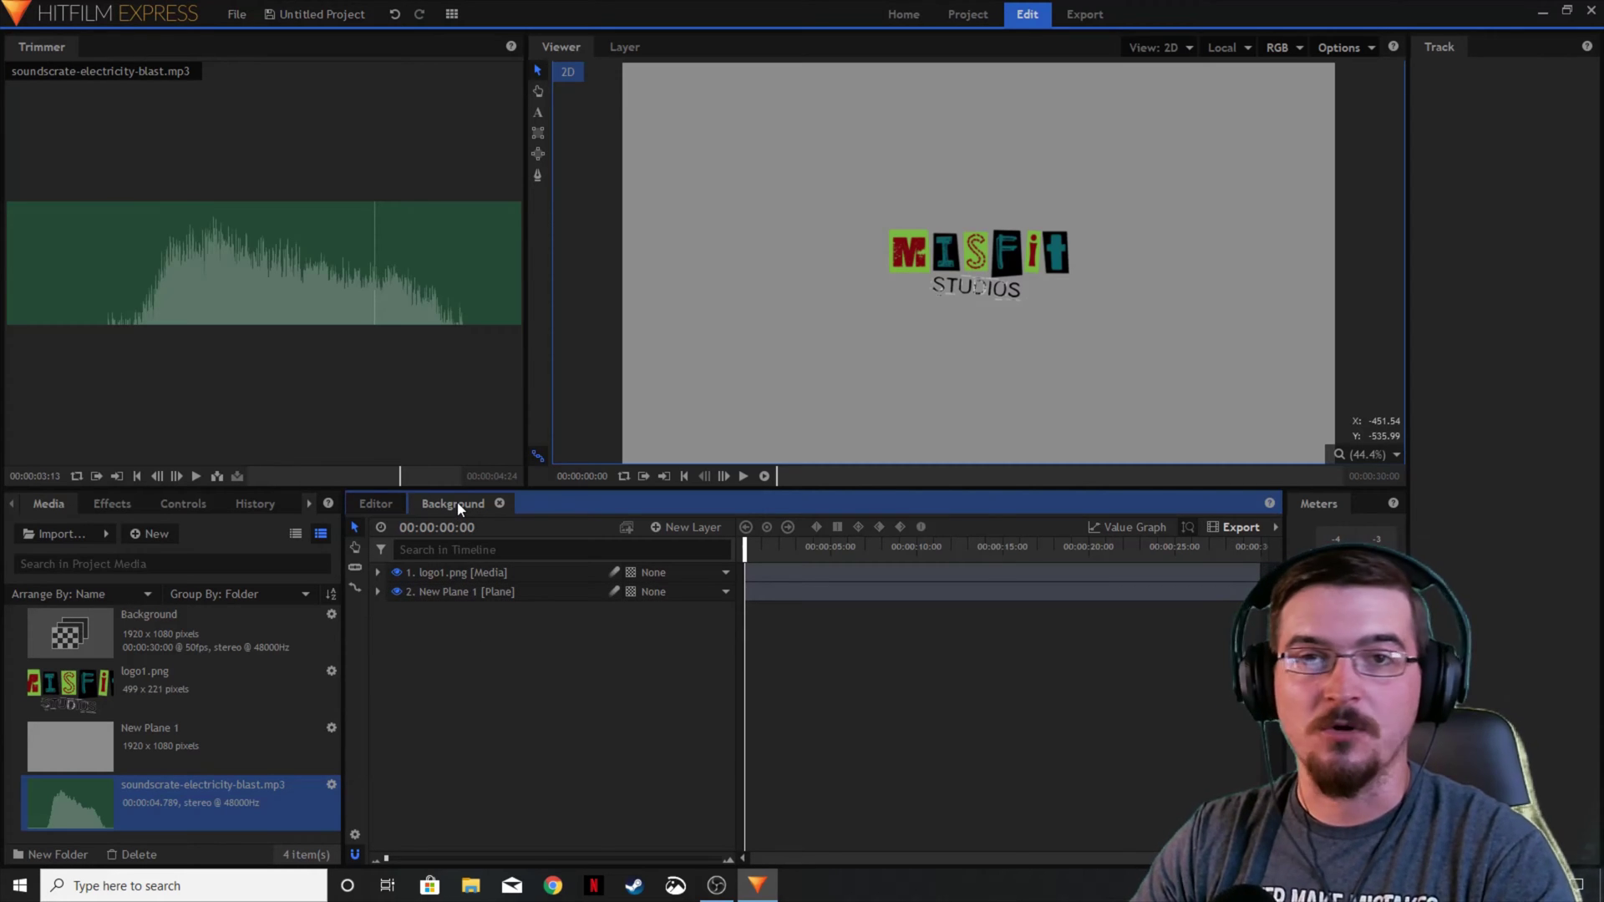
- Check the blast time in the editor, then expand logo1.png's Transform group in Background
{"action": "left_click", "coordinate": [393, 502]}
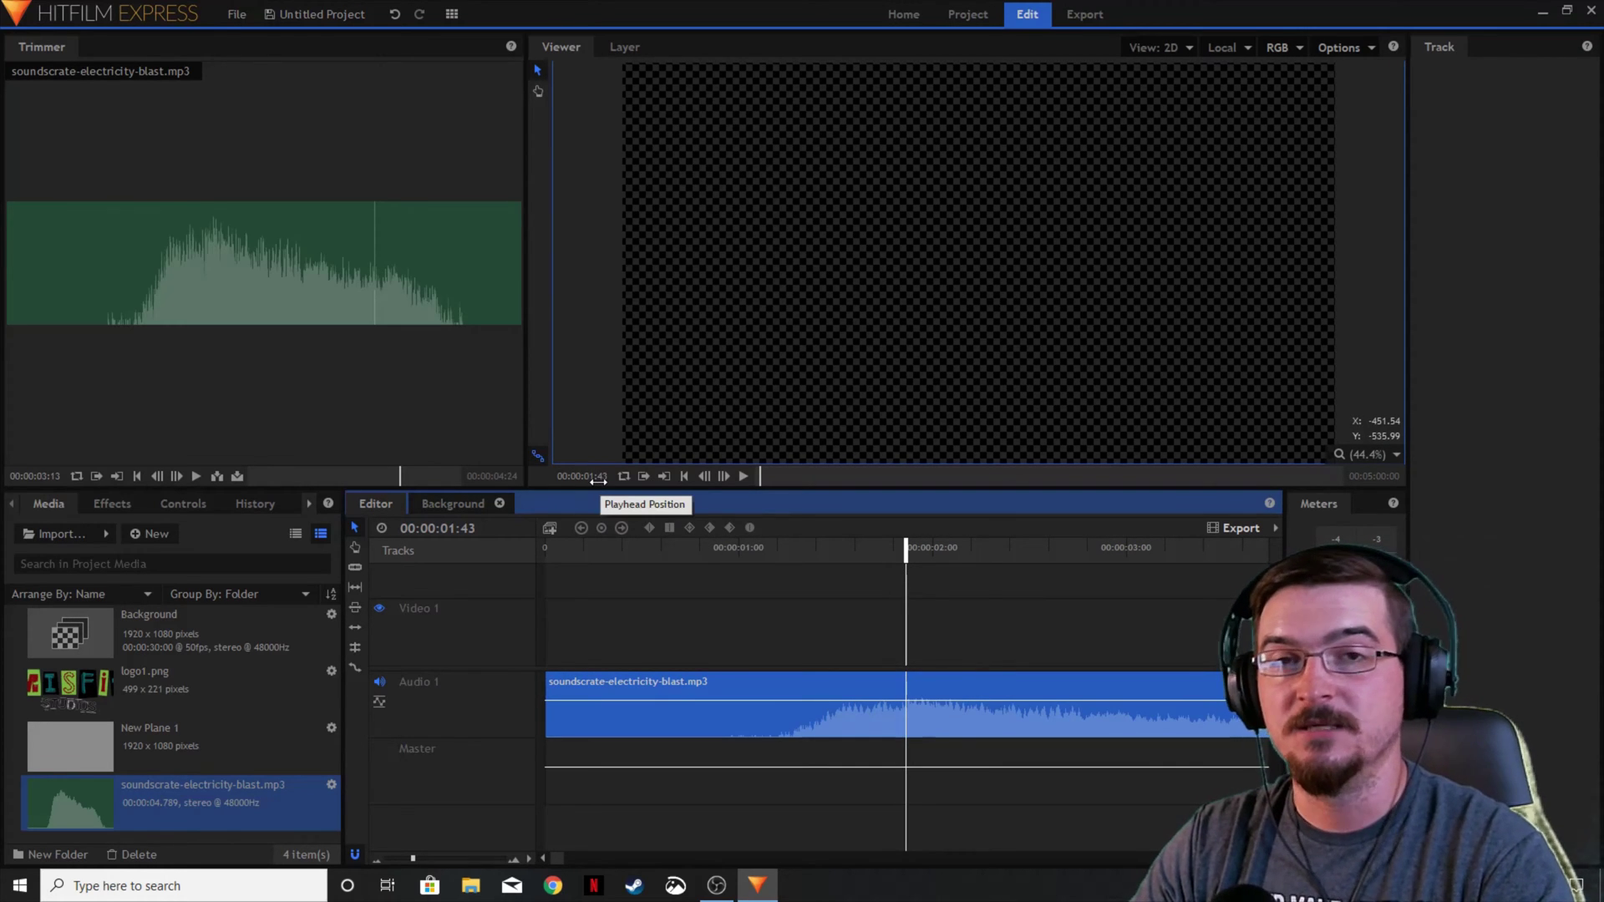
{"action": "left_click", "coordinate": [464, 502]}
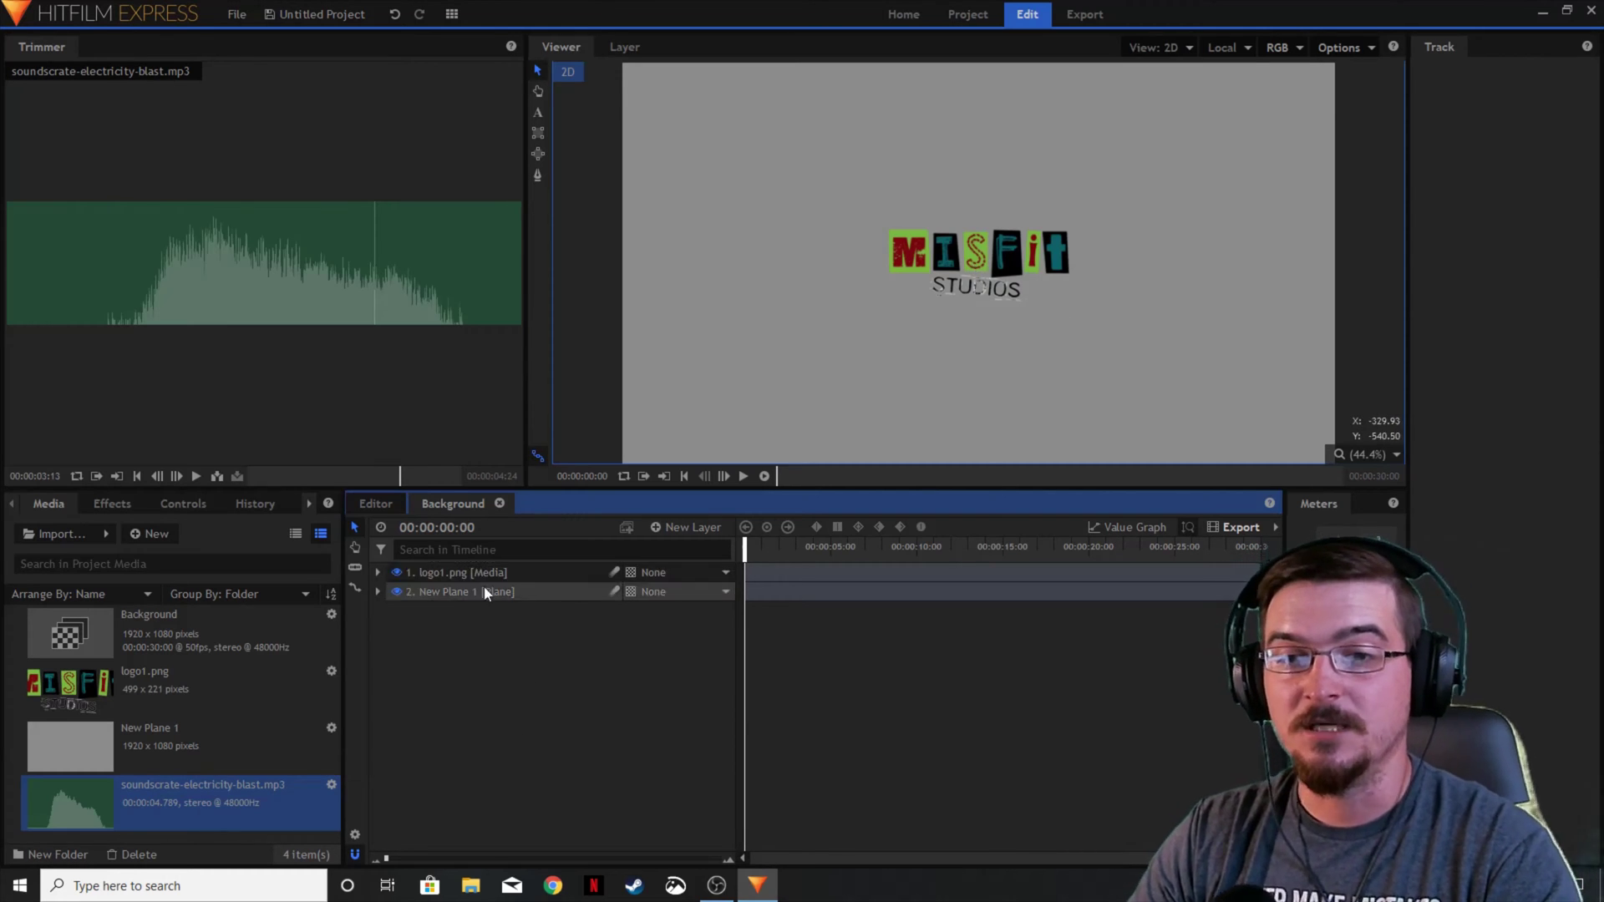
{"action": "left_click", "coordinate": [377, 572]}
{"action": "left_click", "coordinate": [394, 630]}
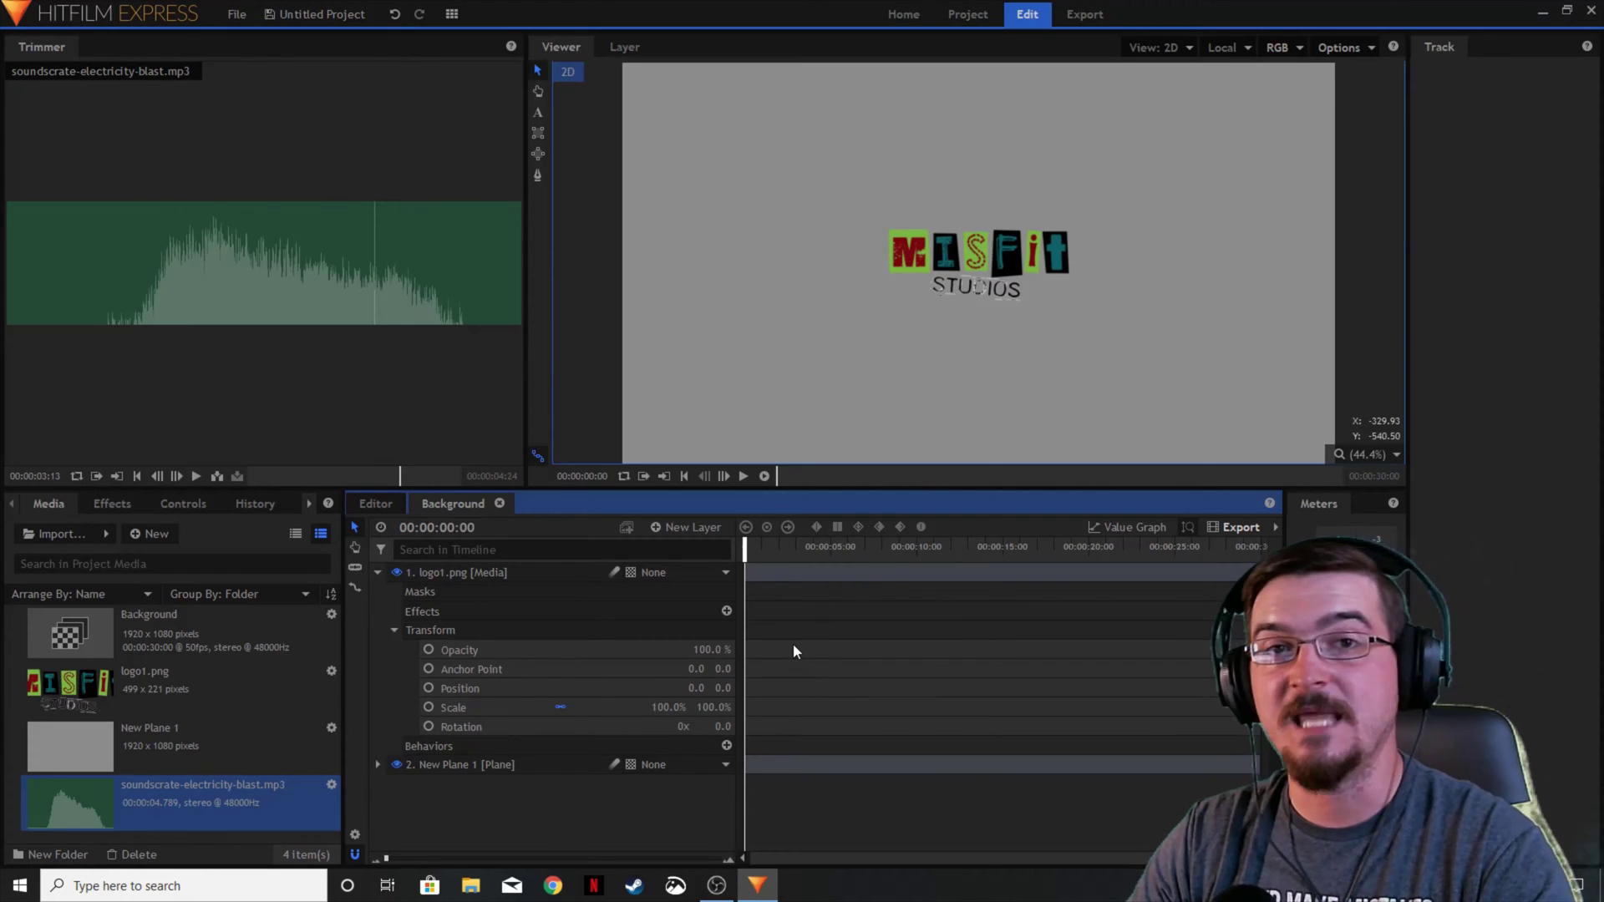
- Keyframe the logo's Scale at 0% at the start of the Background composite
{"action": "left_click", "coordinate": [428, 707]}
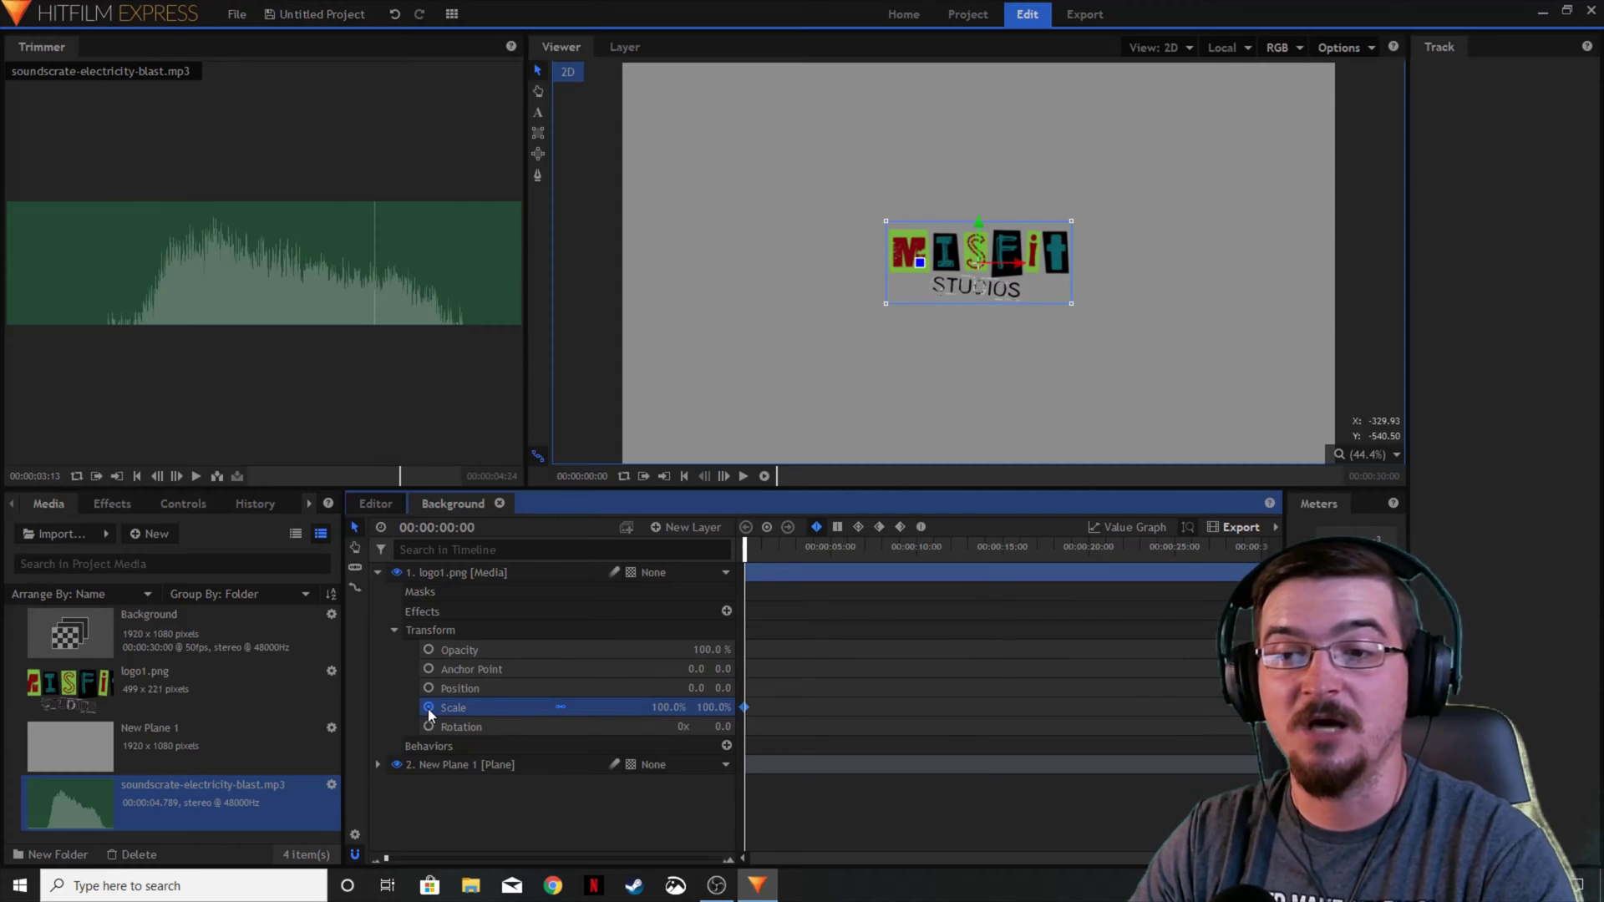
{"action": "left_click", "coordinate": [673, 707]}
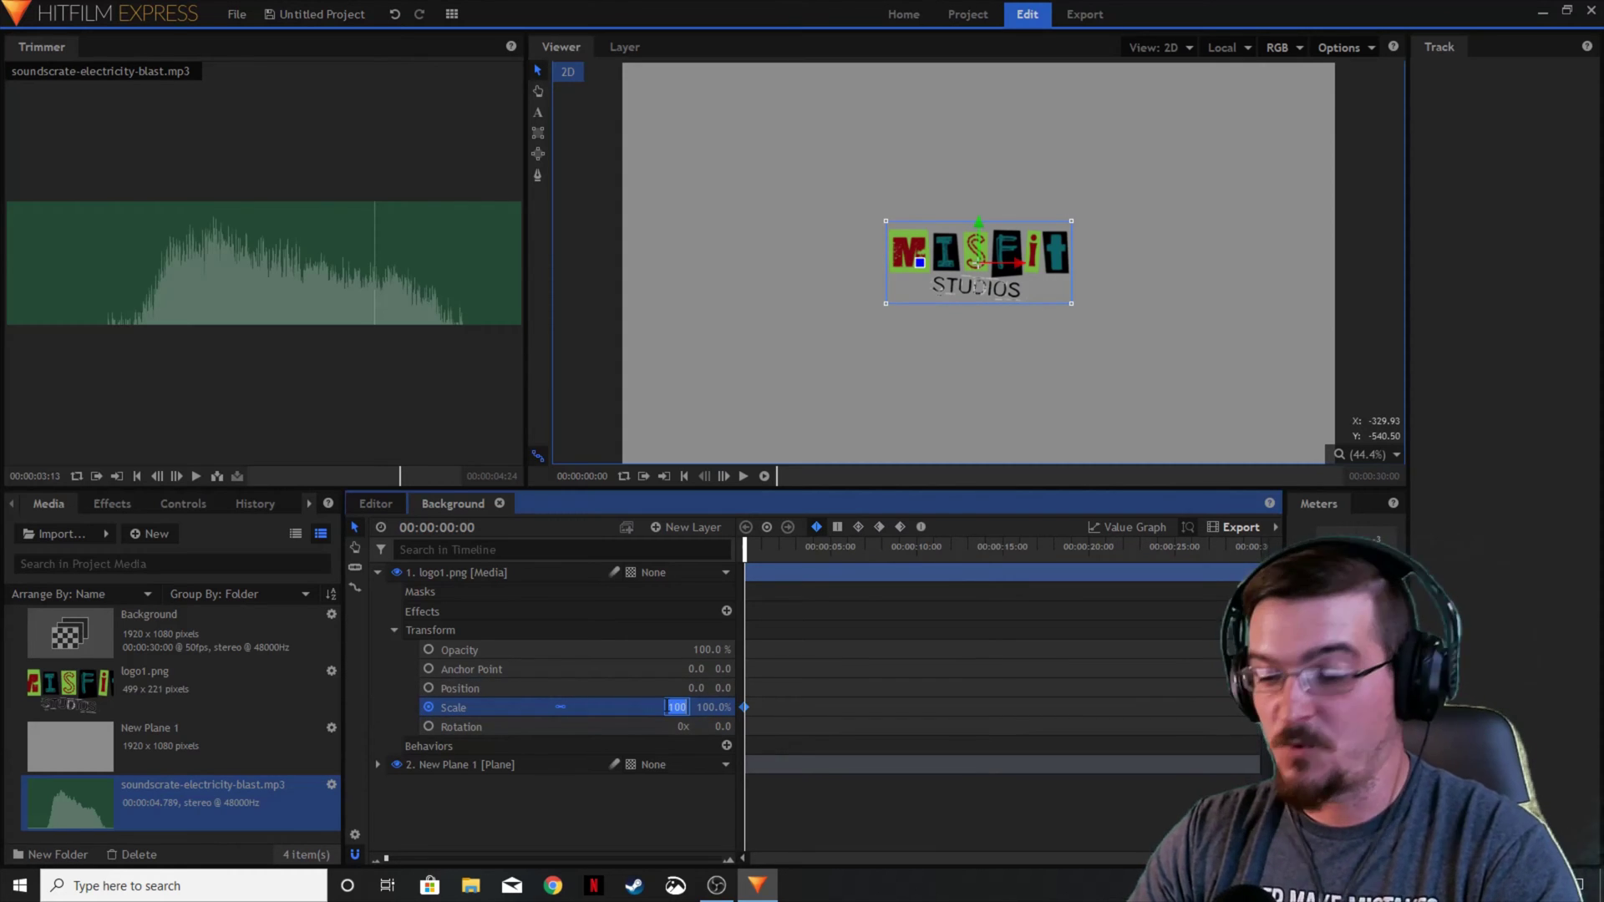
{"action": "type", "text": "0"}
{"action": "left_click", "coordinate": [386, 663]}
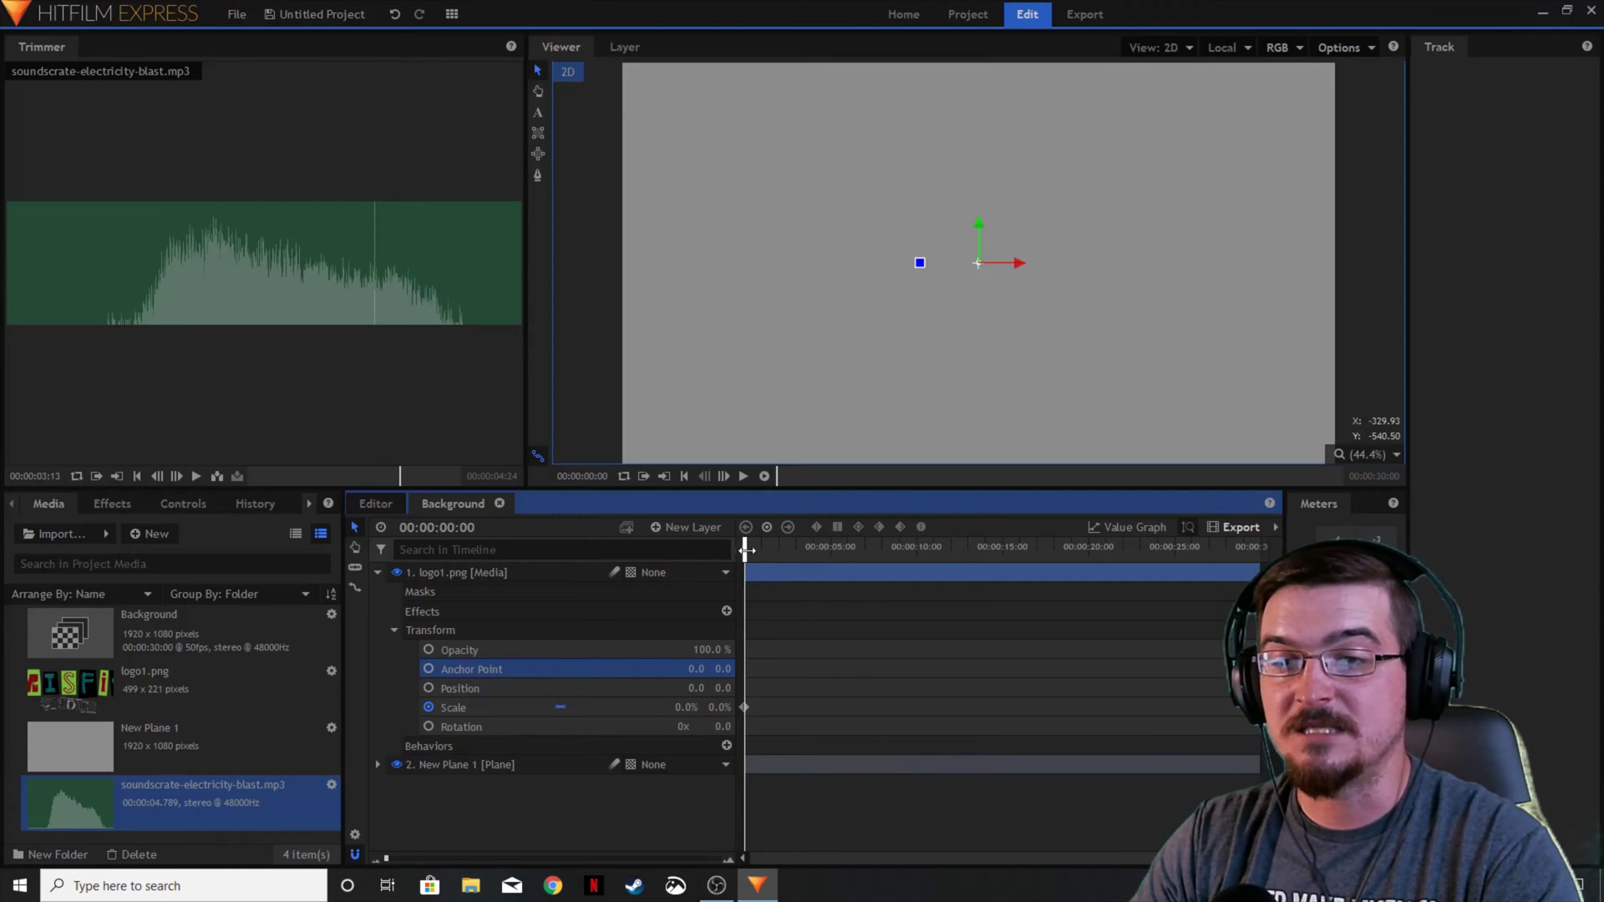
{"action": "left_click_drag", "start_coordinate": [744, 549], "coordinate": [777, 548]}
- Set the Background composite's time to 00:00:01:43 and zoom the timeline to 0–5 seconds
{"action": "left_click", "coordinate": [388, 507]}
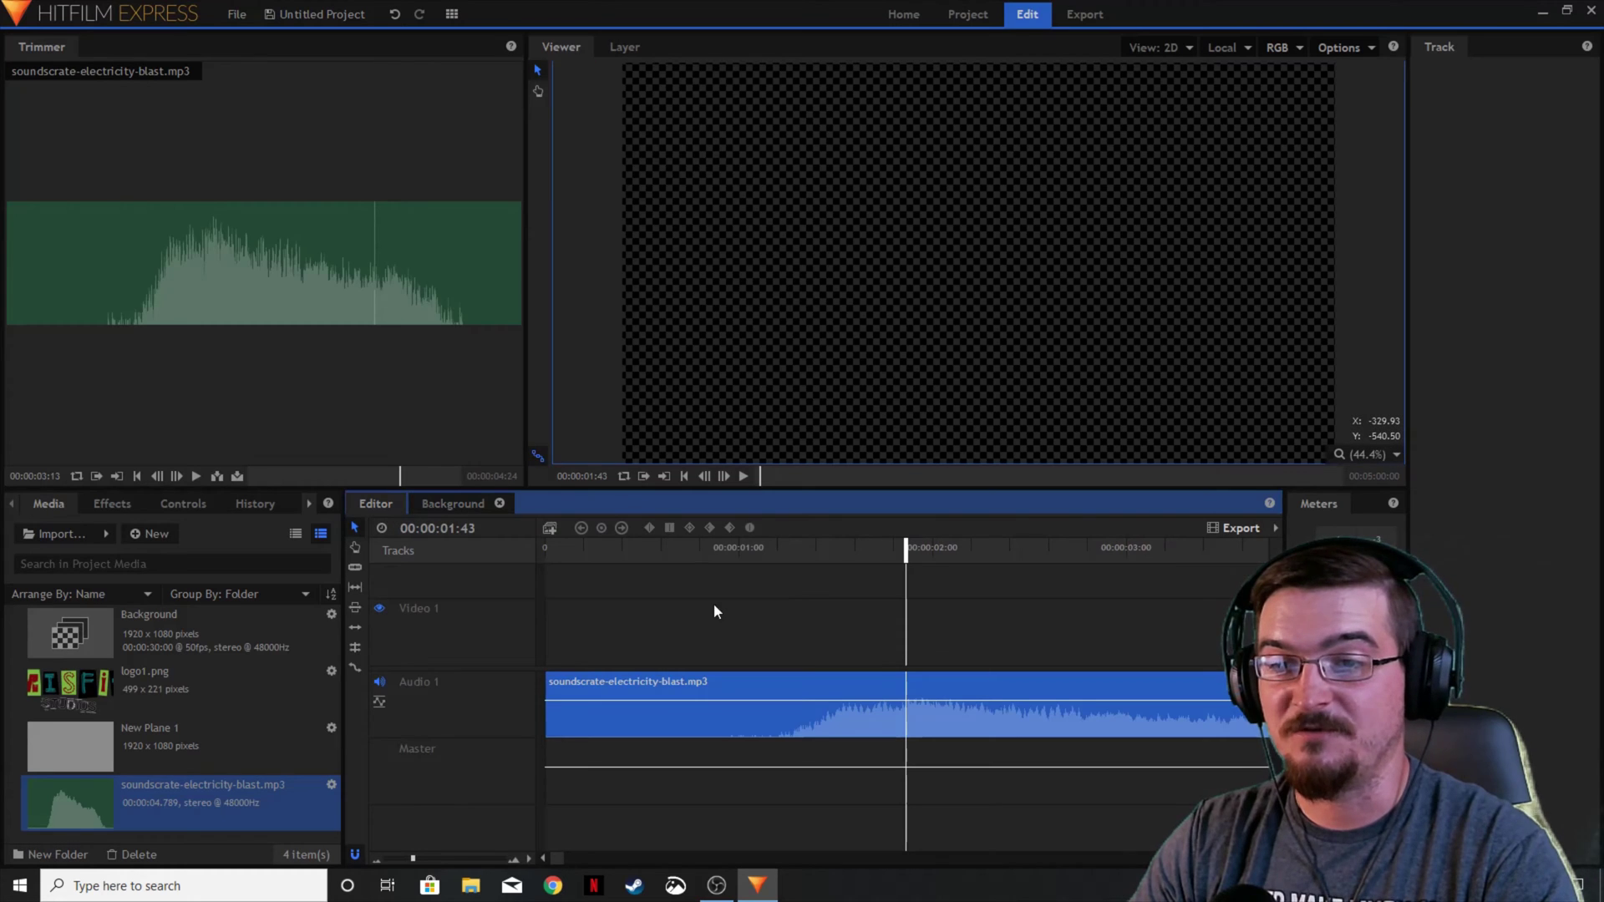
{"action": "left_click", "coordinate": [456, 505]}
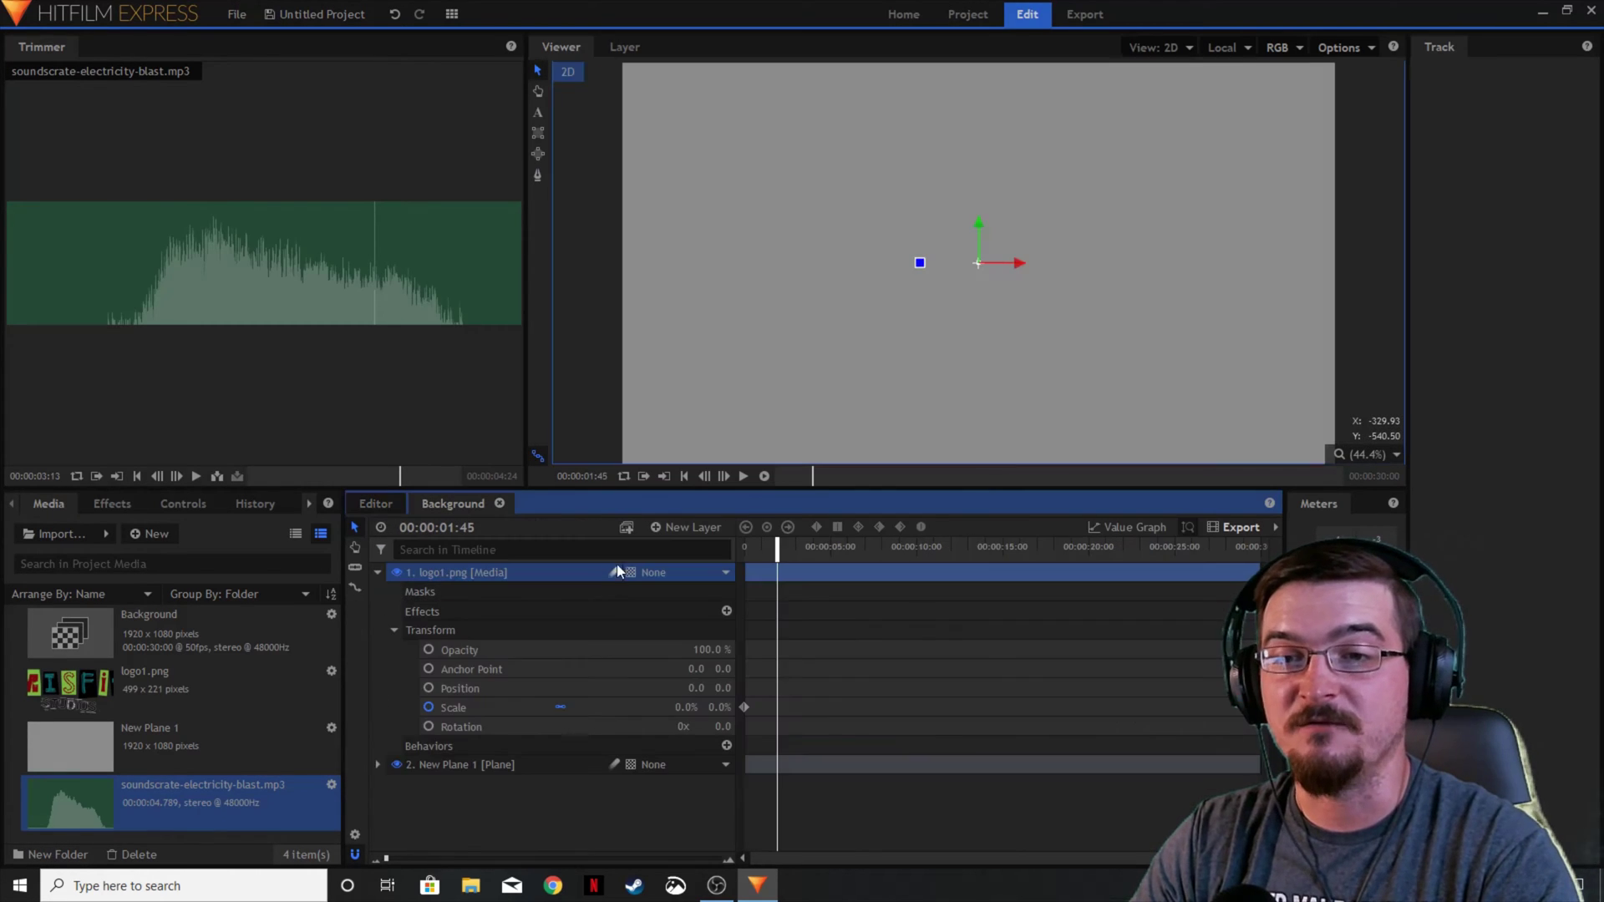
{"action": "left_click", "coordinate": [598, 476]}
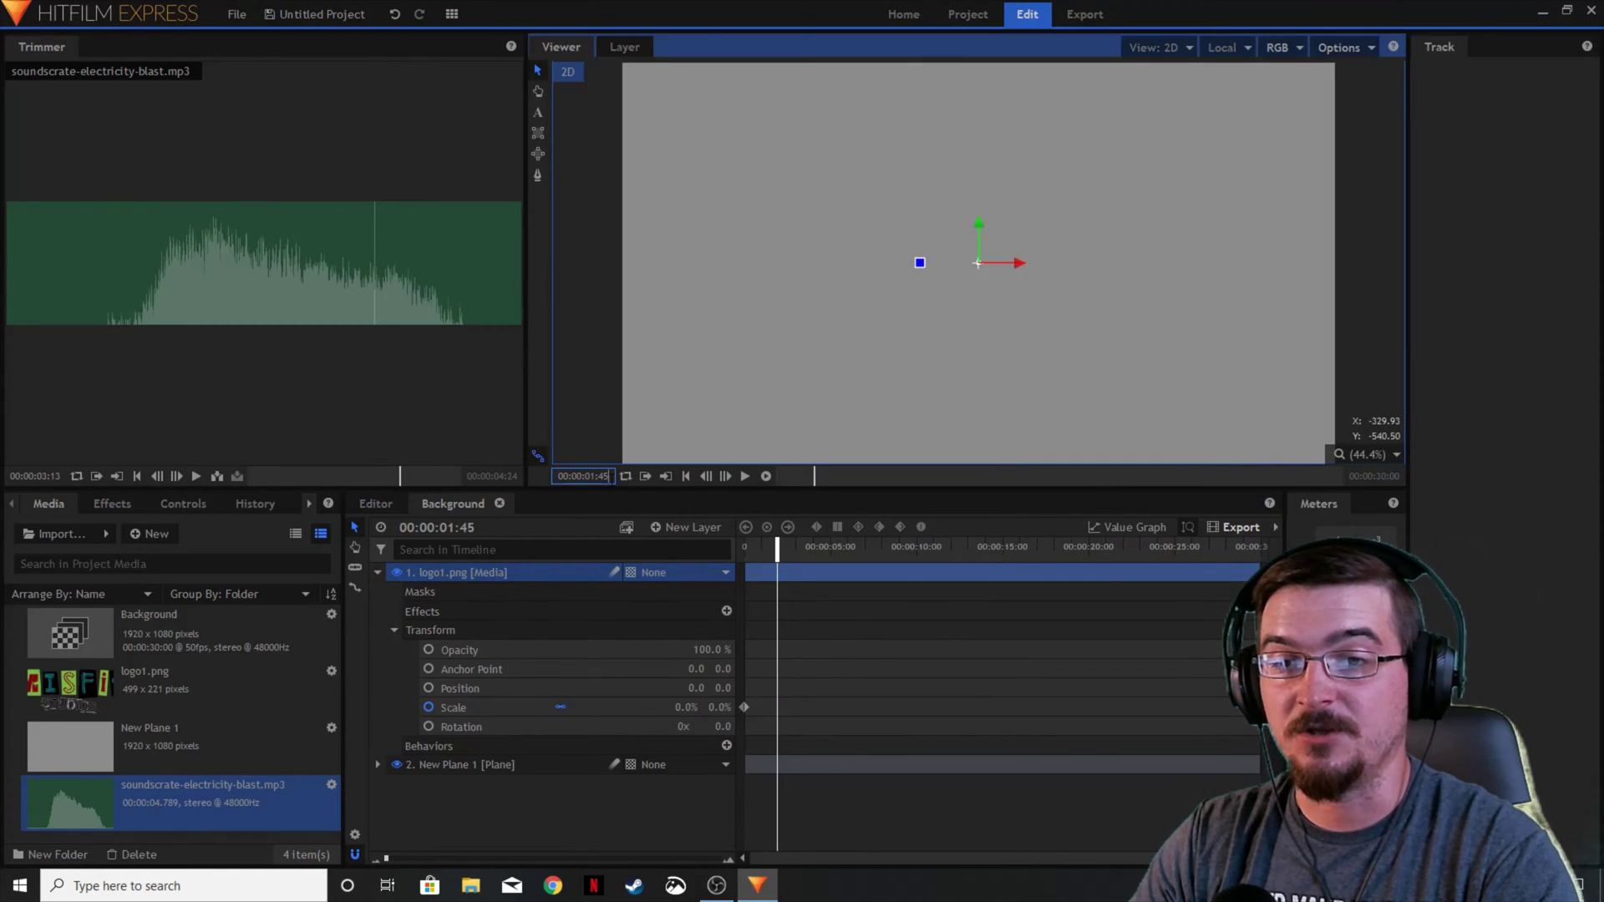
{"action": "key", "text": "BackSpace"}
{"action": "type", "text": "3"}
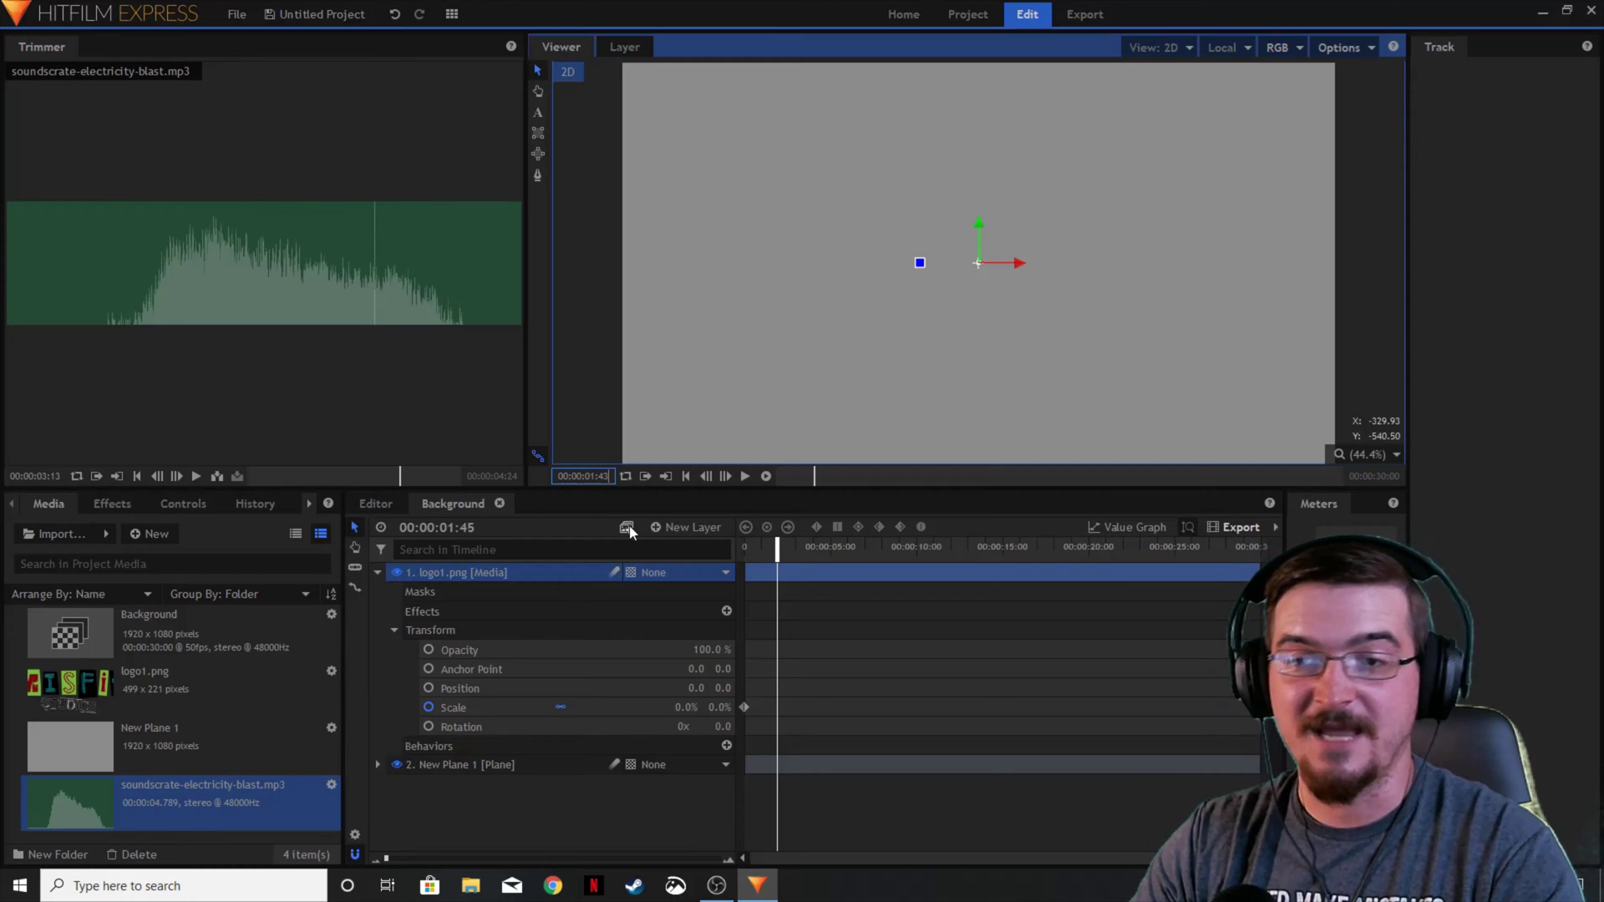
{"action": "left_click", "coordinate": [648, 814]}
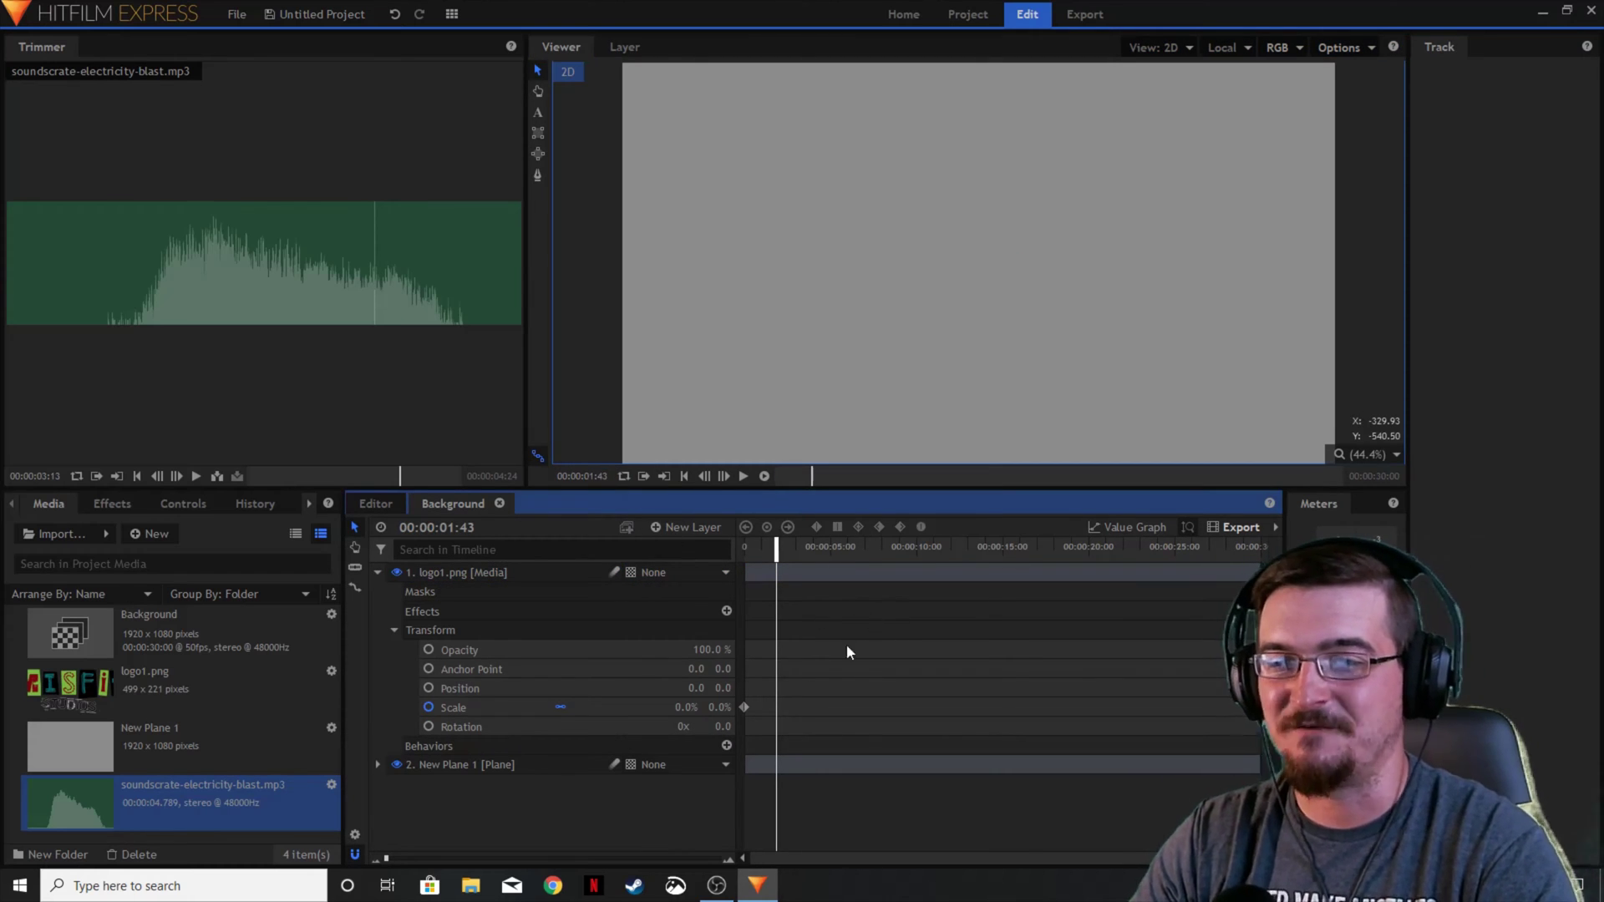
{"action": "left_click_drag", "start_coordinate": [384, 856], "coordinate": [432, 859]}
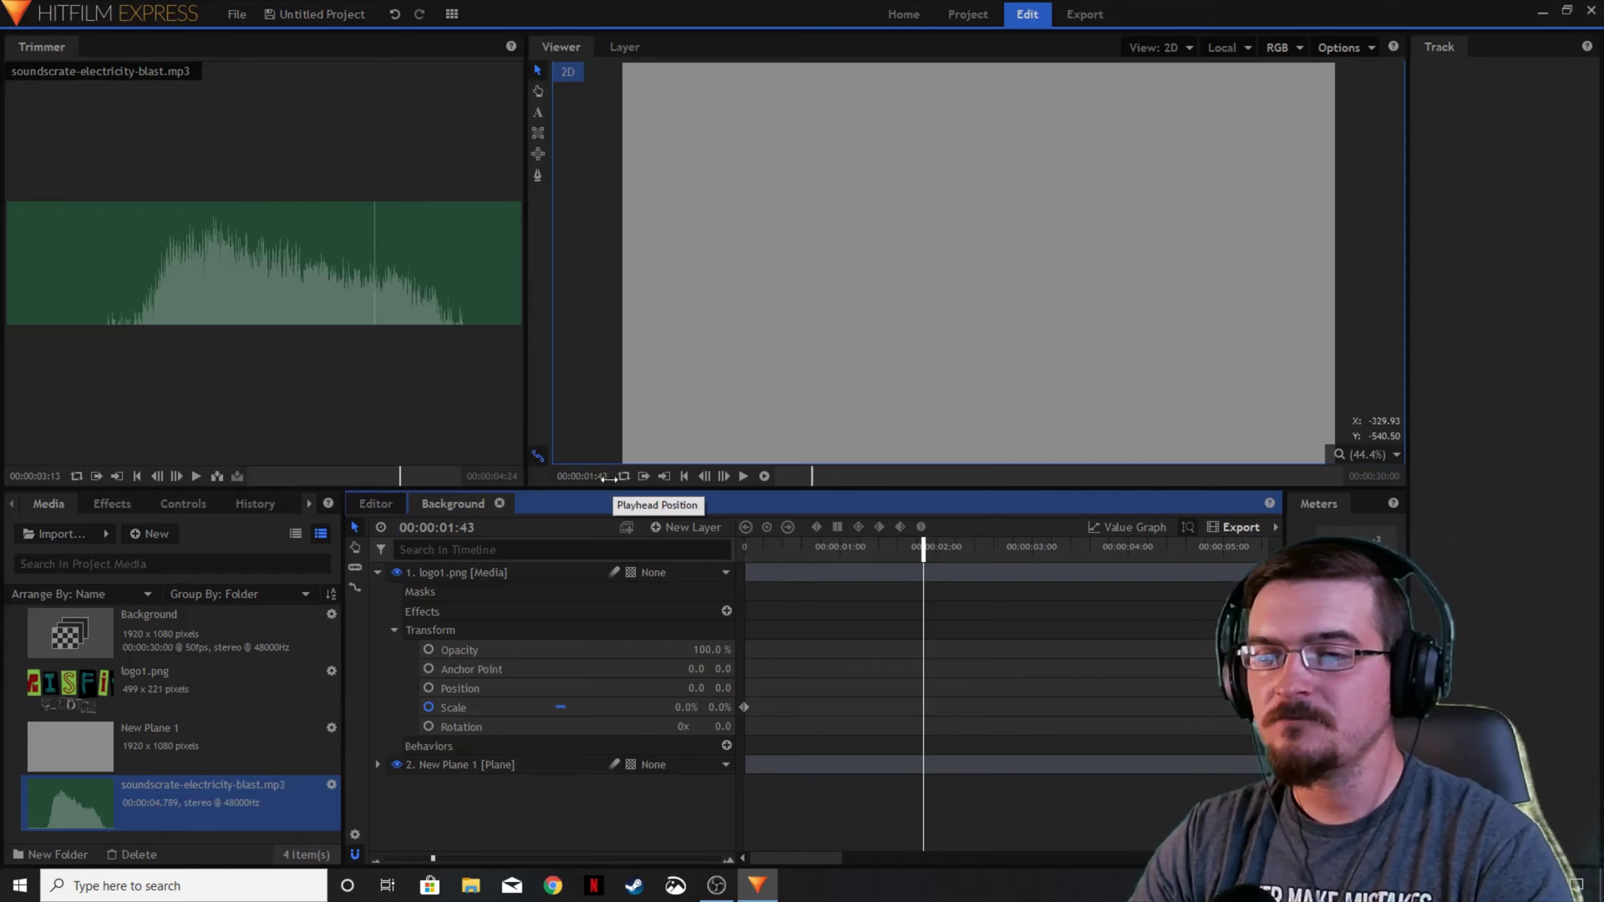
- Add a Scale keyframe at 00:00:01:43 and raise the logo's scale to 333%
{"action": "left_click", "coordinate": [686, 708]}
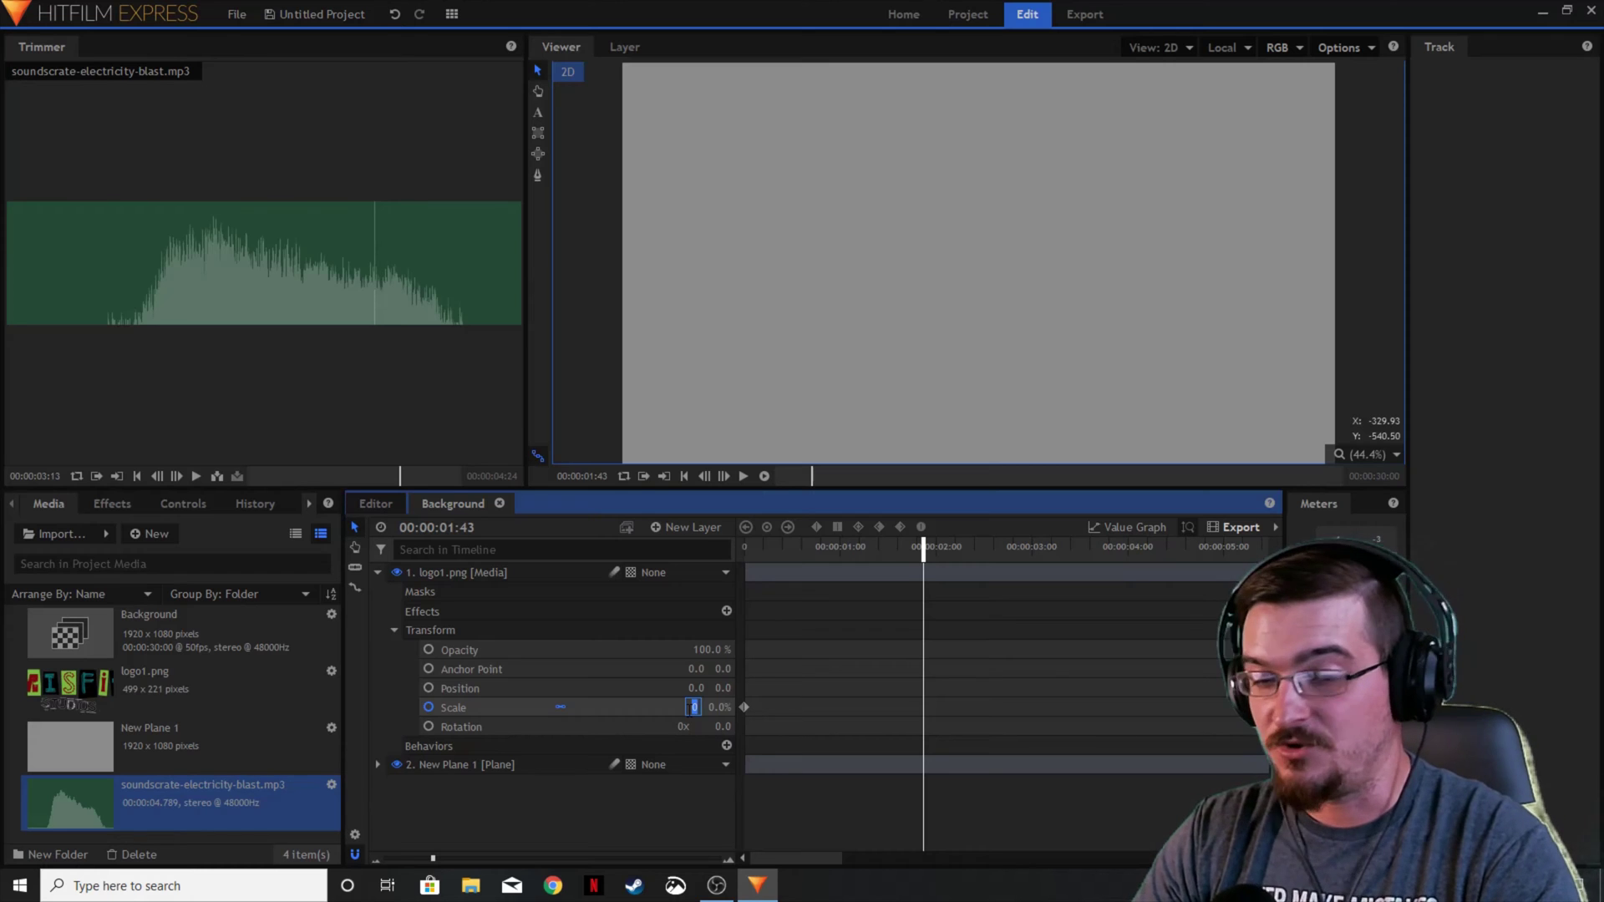
{"action": "type", "text": "1"}
{"action": "left_click", "coordinate": [388, 669]}
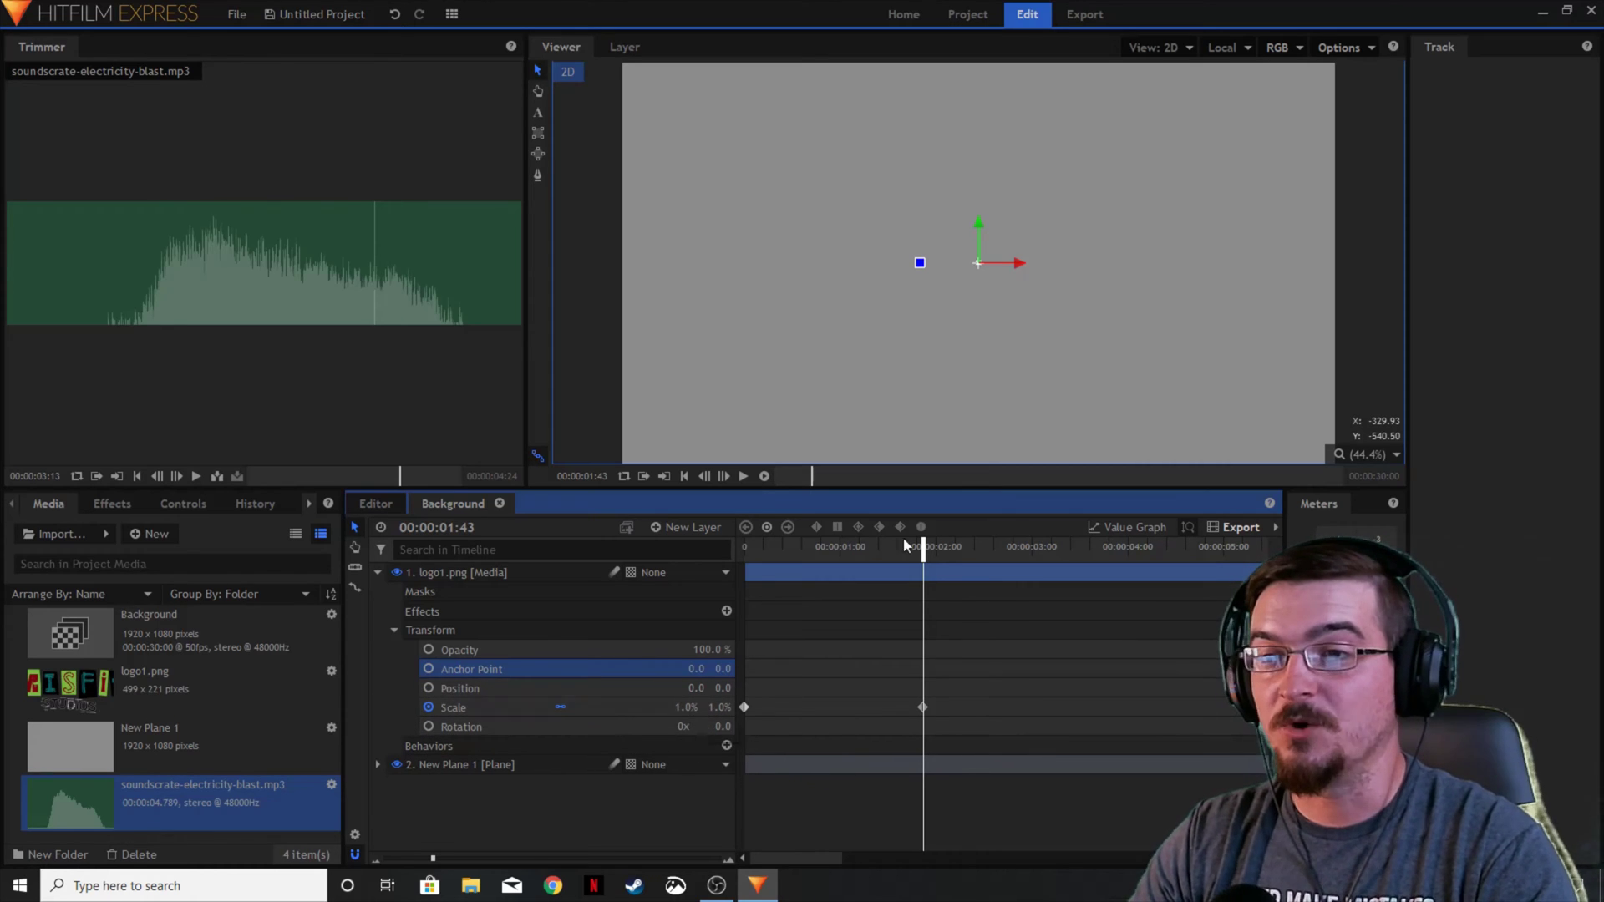
{"action": "left_click_drag", "start_coordinate": [686, 707], "coordinate": [835, 707]}
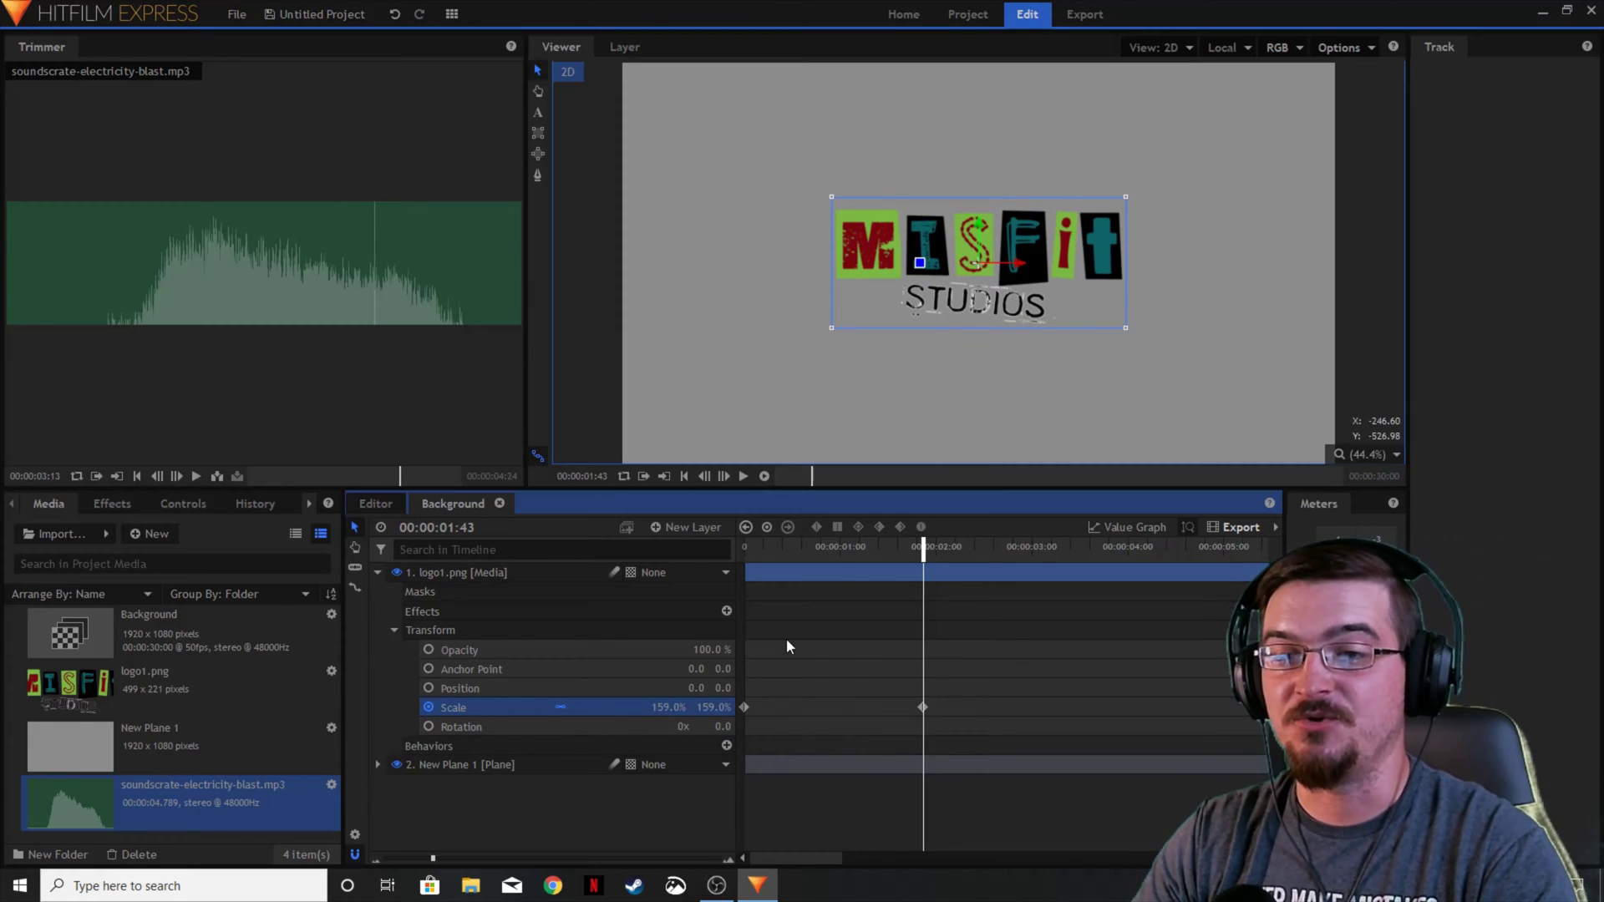
{"action": "left_click_drag", "start_coordinate": [831, 328], "coordinate": [785, 374]}
{"action": "key", "text": "ctrl+z"}
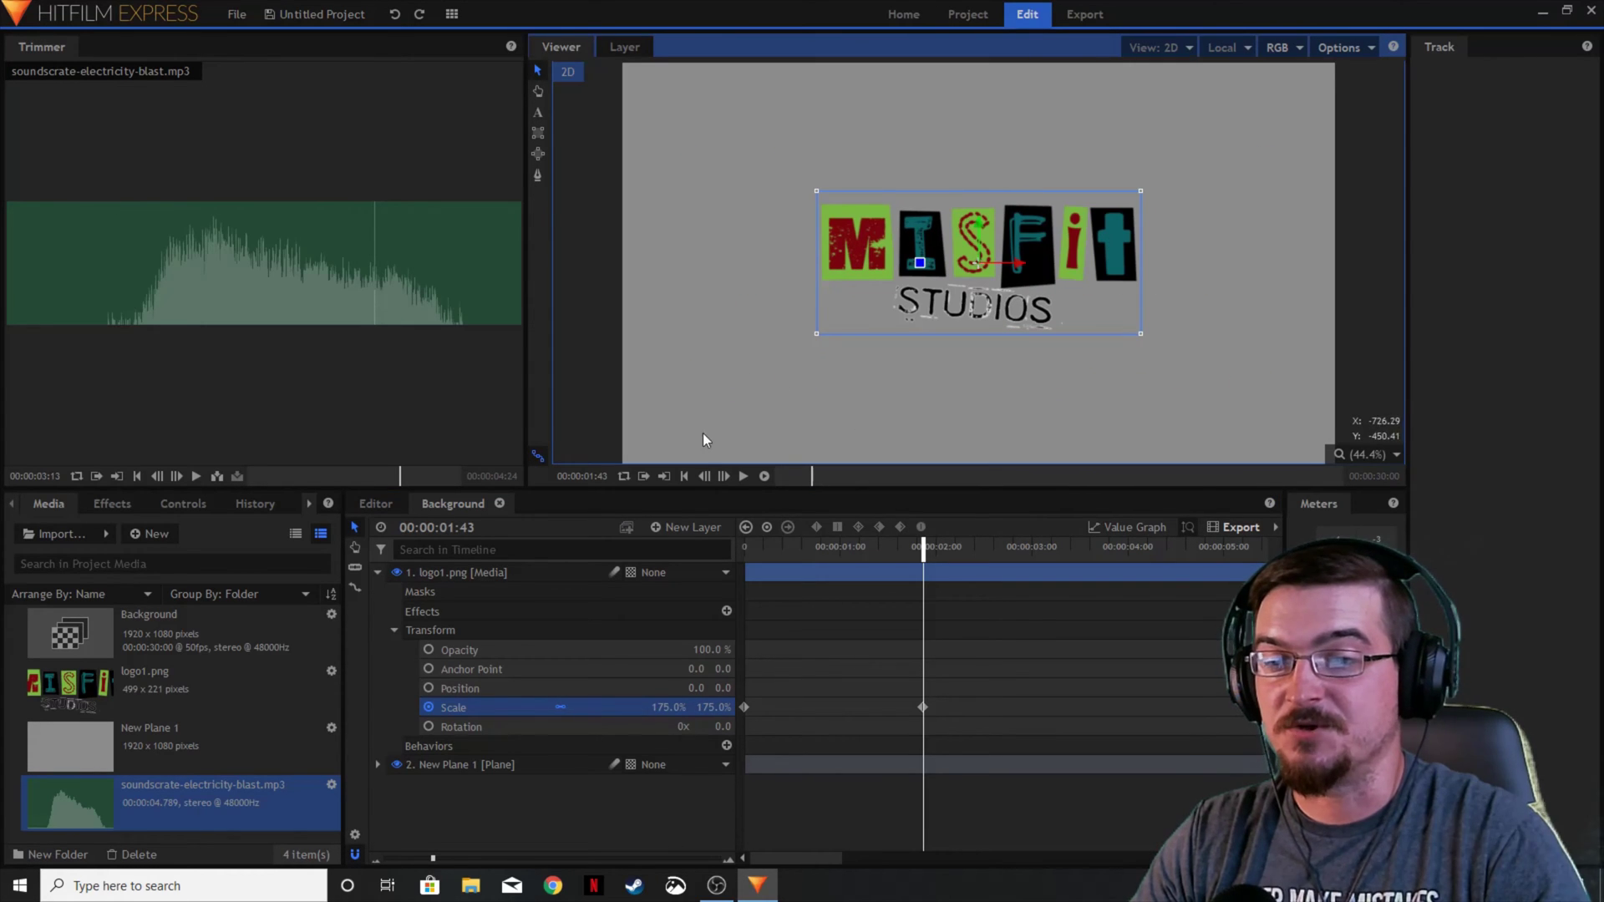
{"action": "left_click", "coordinate": [673, 709]}
{"action": "left_click_drag", "start_coordinate": [673, 707], "coordinate": [761, 706]}
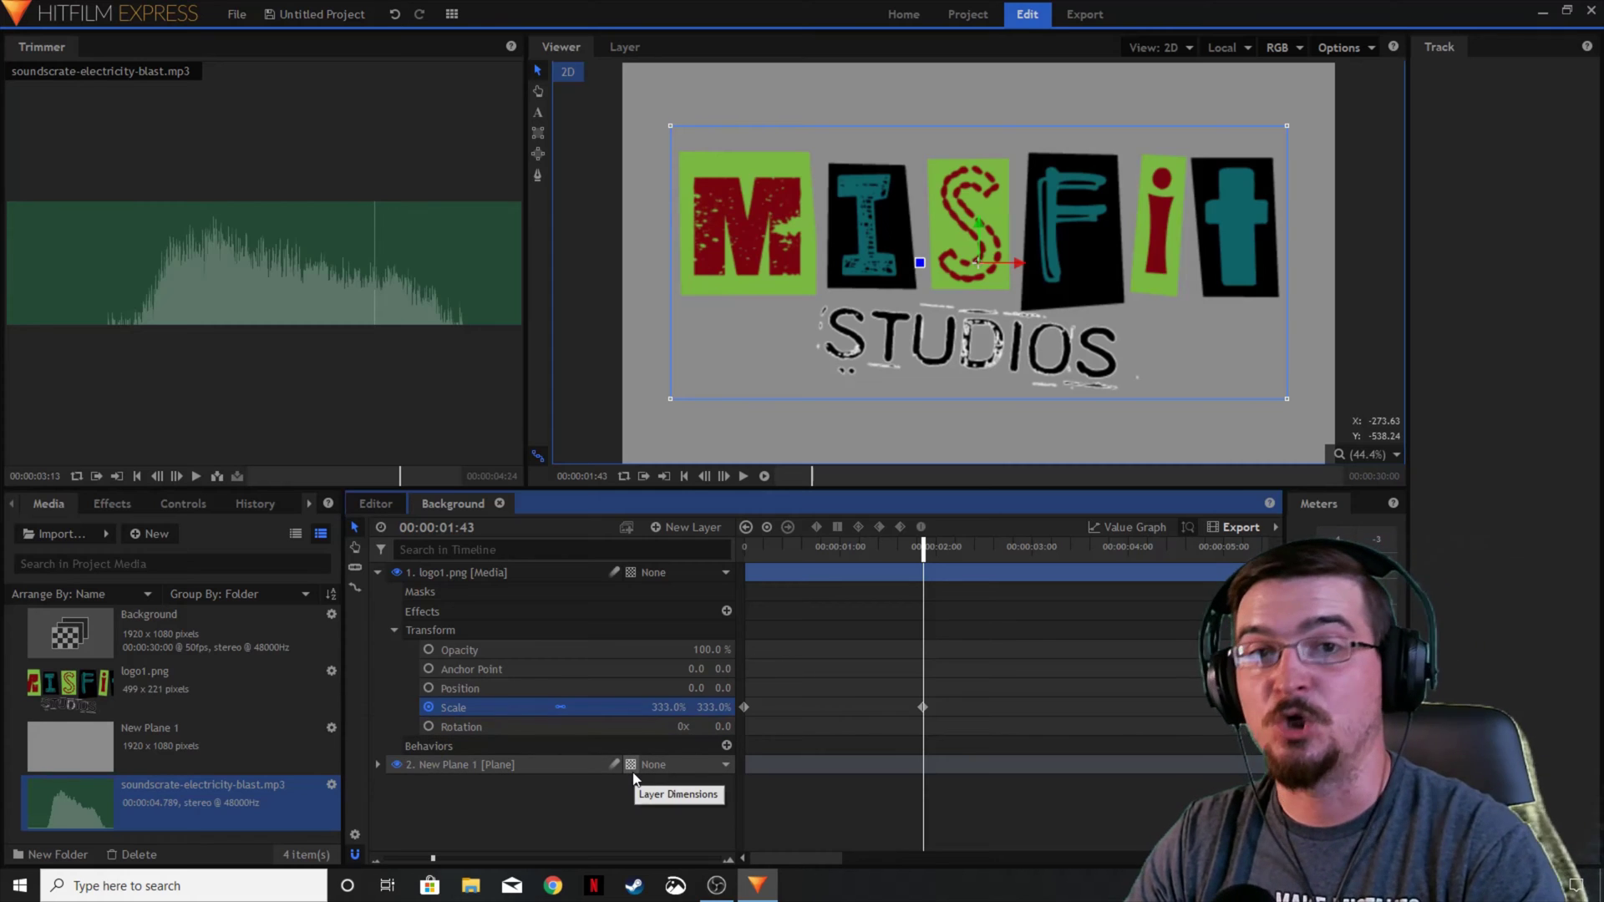
- Preview the logo scale-up animation from the composite's start
{"action": "left_click", "coordinate": [744, 549]}
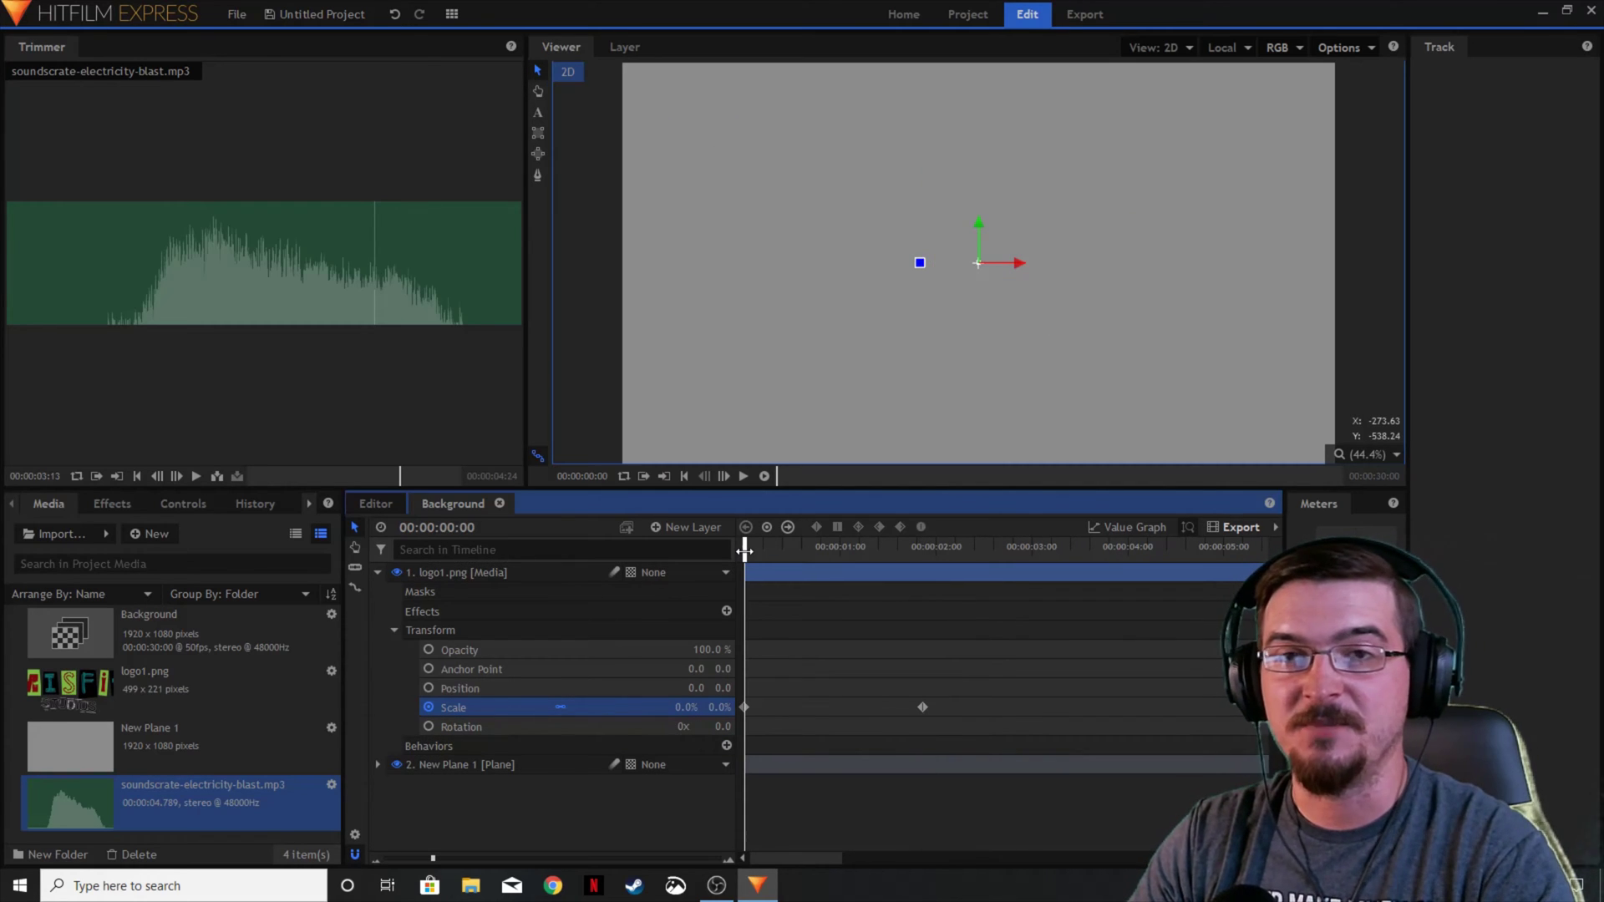
{"action": "left_click", "coordinate": [742, 476]}
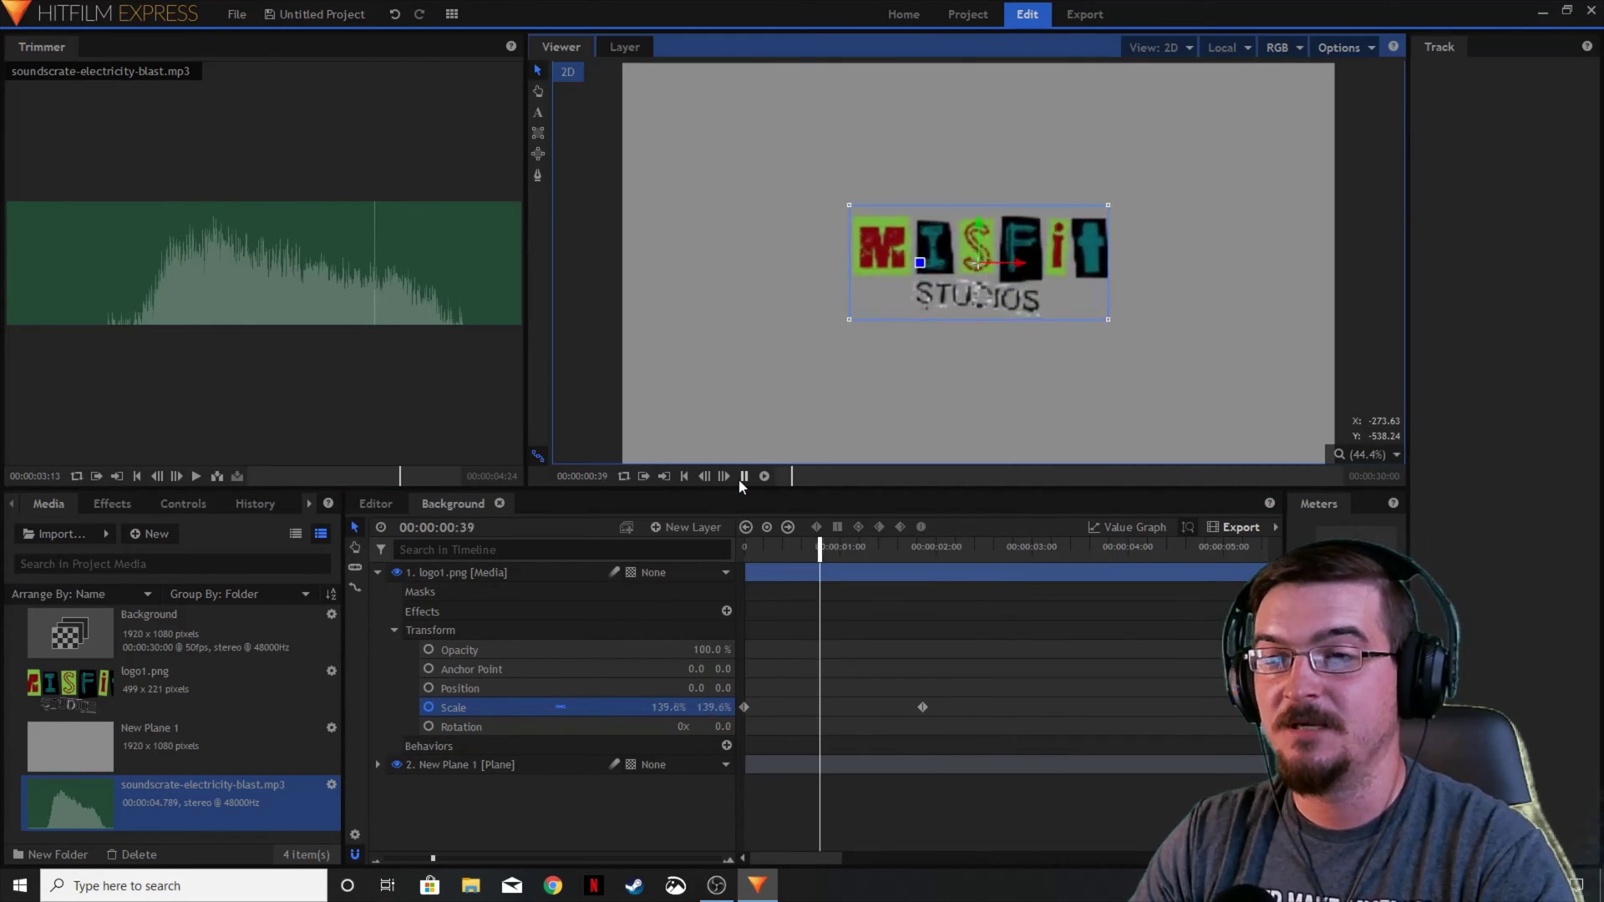
{"action": "left_click", "coordinate": [742, 477]}
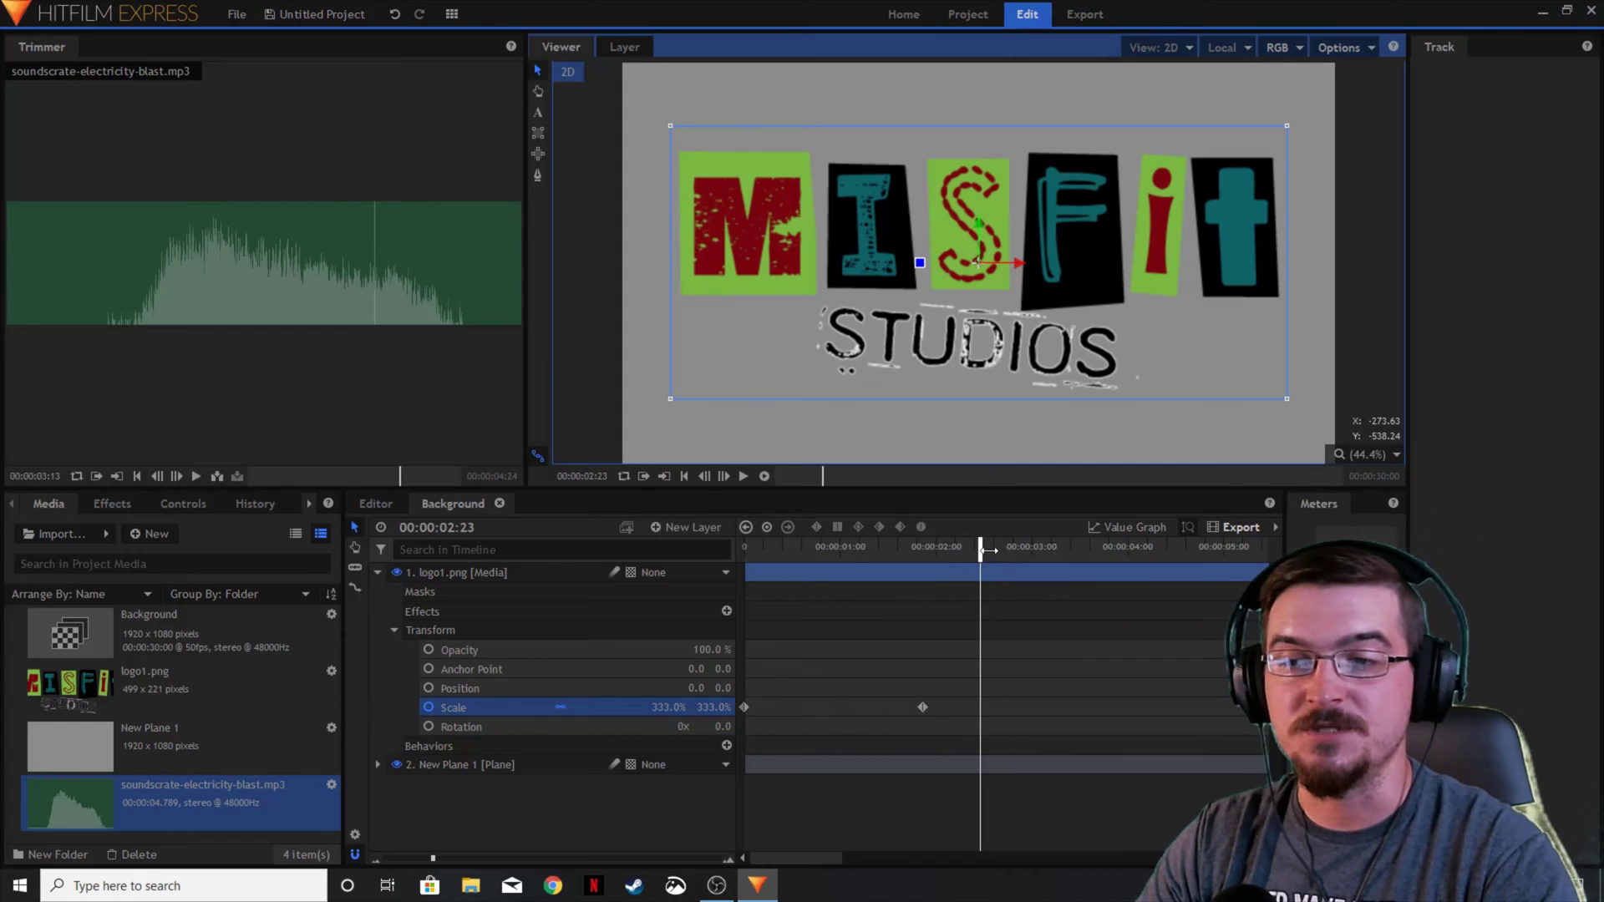
{"action": "left_click_drag", "start_coordinate": [987, 551], "coordinate": [867, 558]}
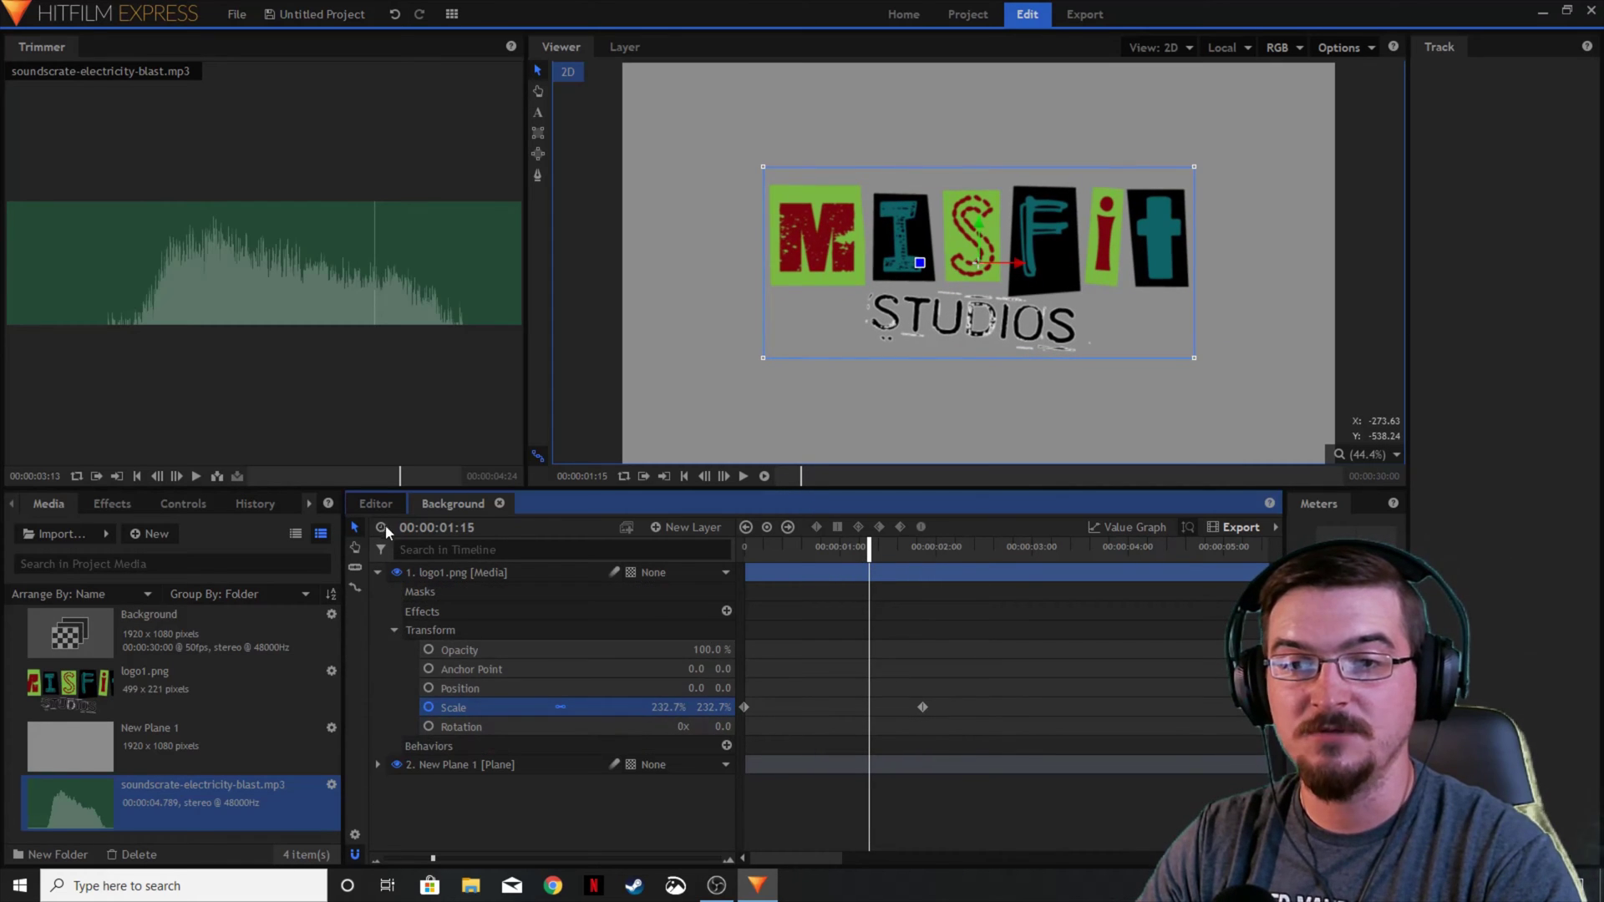
- Play the electricity-blast audio on the main editor timeline
{"action": "left_click", "coordinate": [375, 503]}
{"action": "left_click", "coordinate": [568, 552]}
{"action": "left_click", "coordinate": [743, 476]}
{"action": "left_click", "coordinate": [743, 476]}
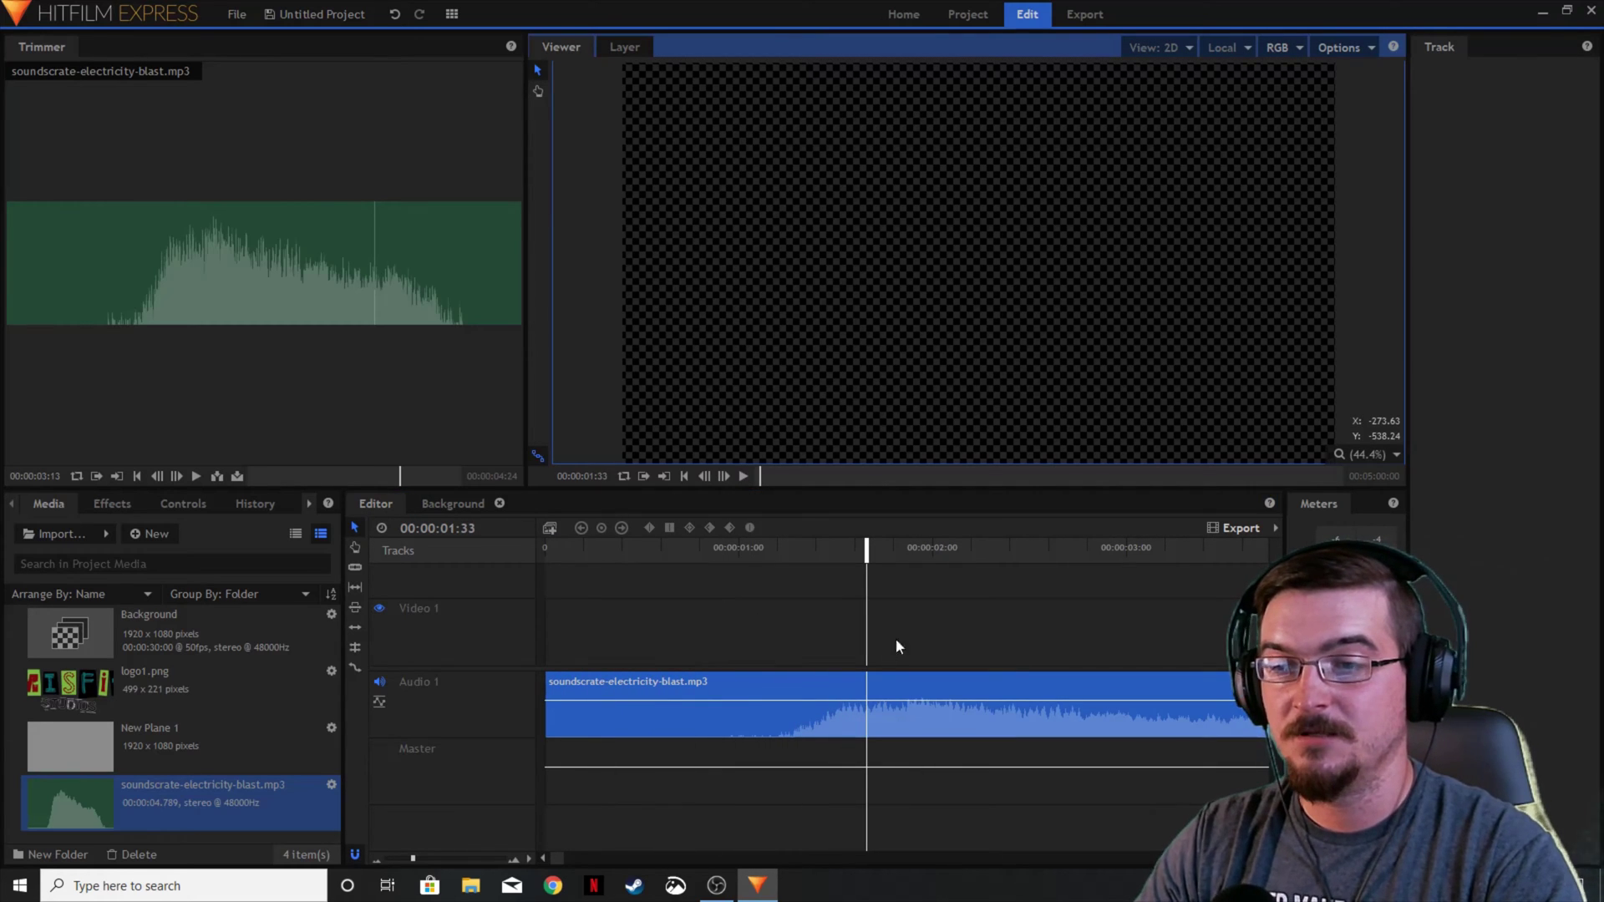
{"action": "left_click_drag", "start_coordinate": [866, 550], "coordinate": [835, 553]}
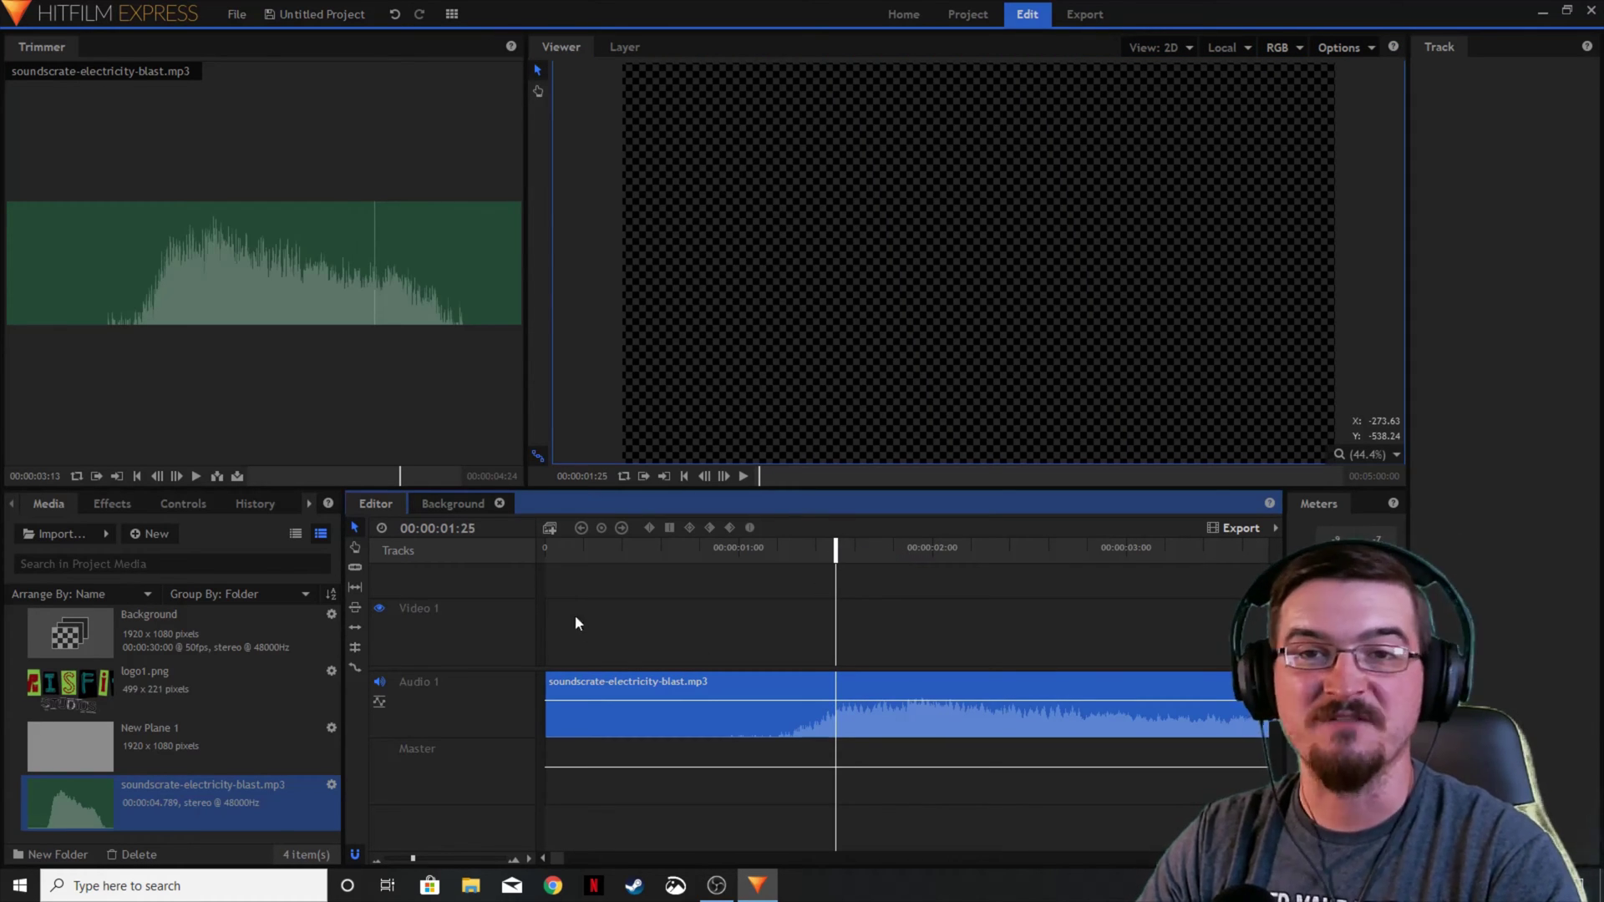
{"action": "left_click", "coordinate": [159, 630]}
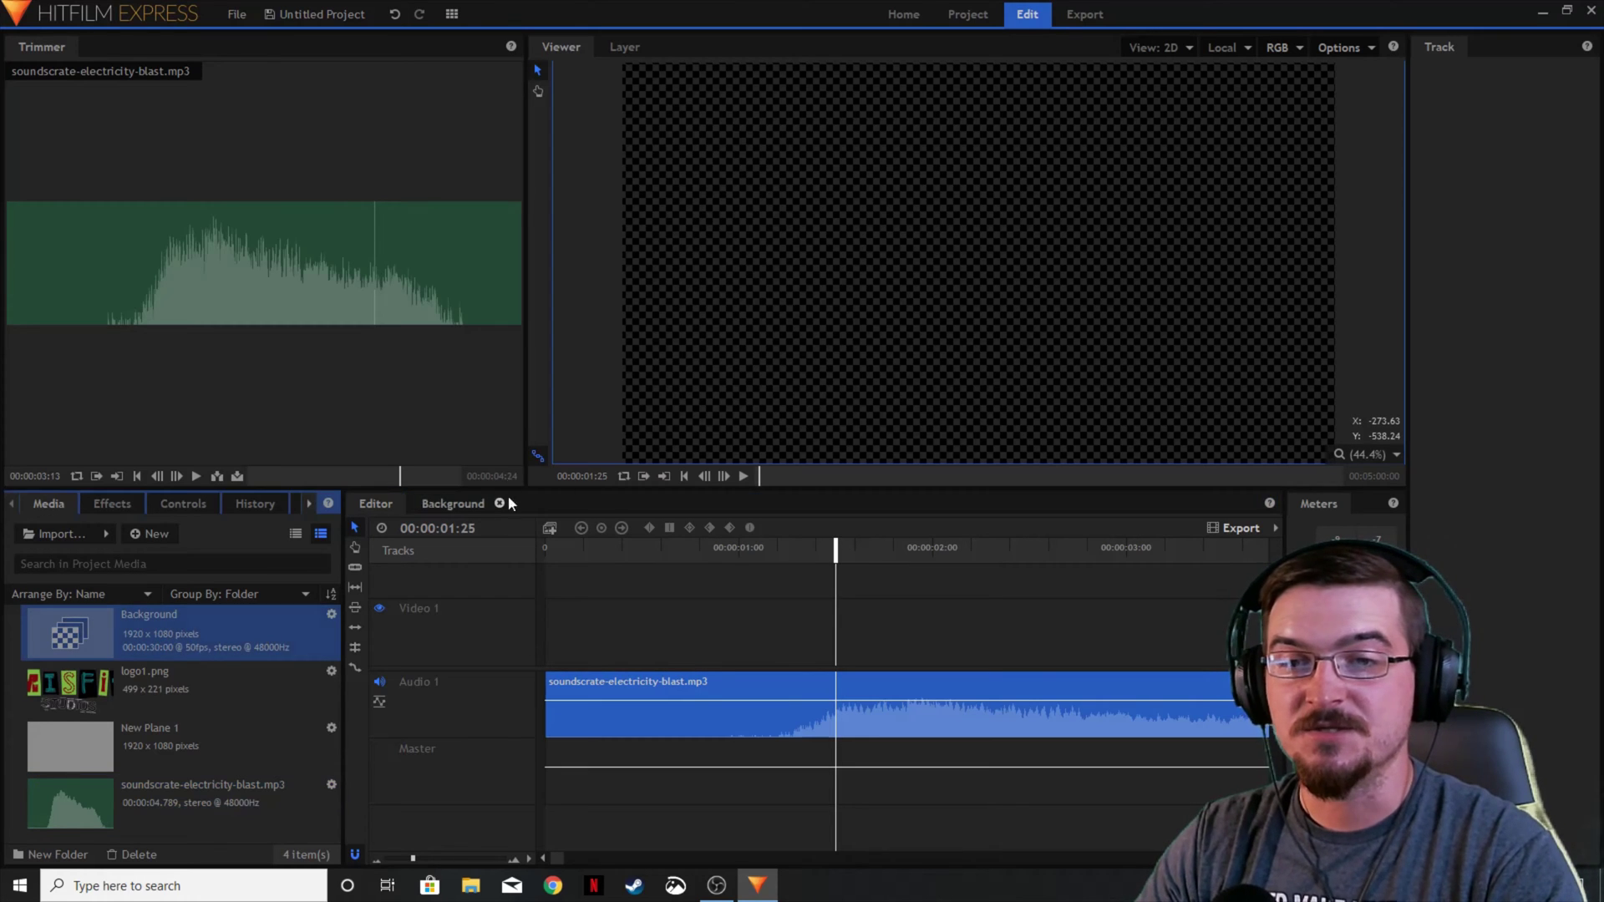
{"action": "left_click", "coordinate": [452, 503]}
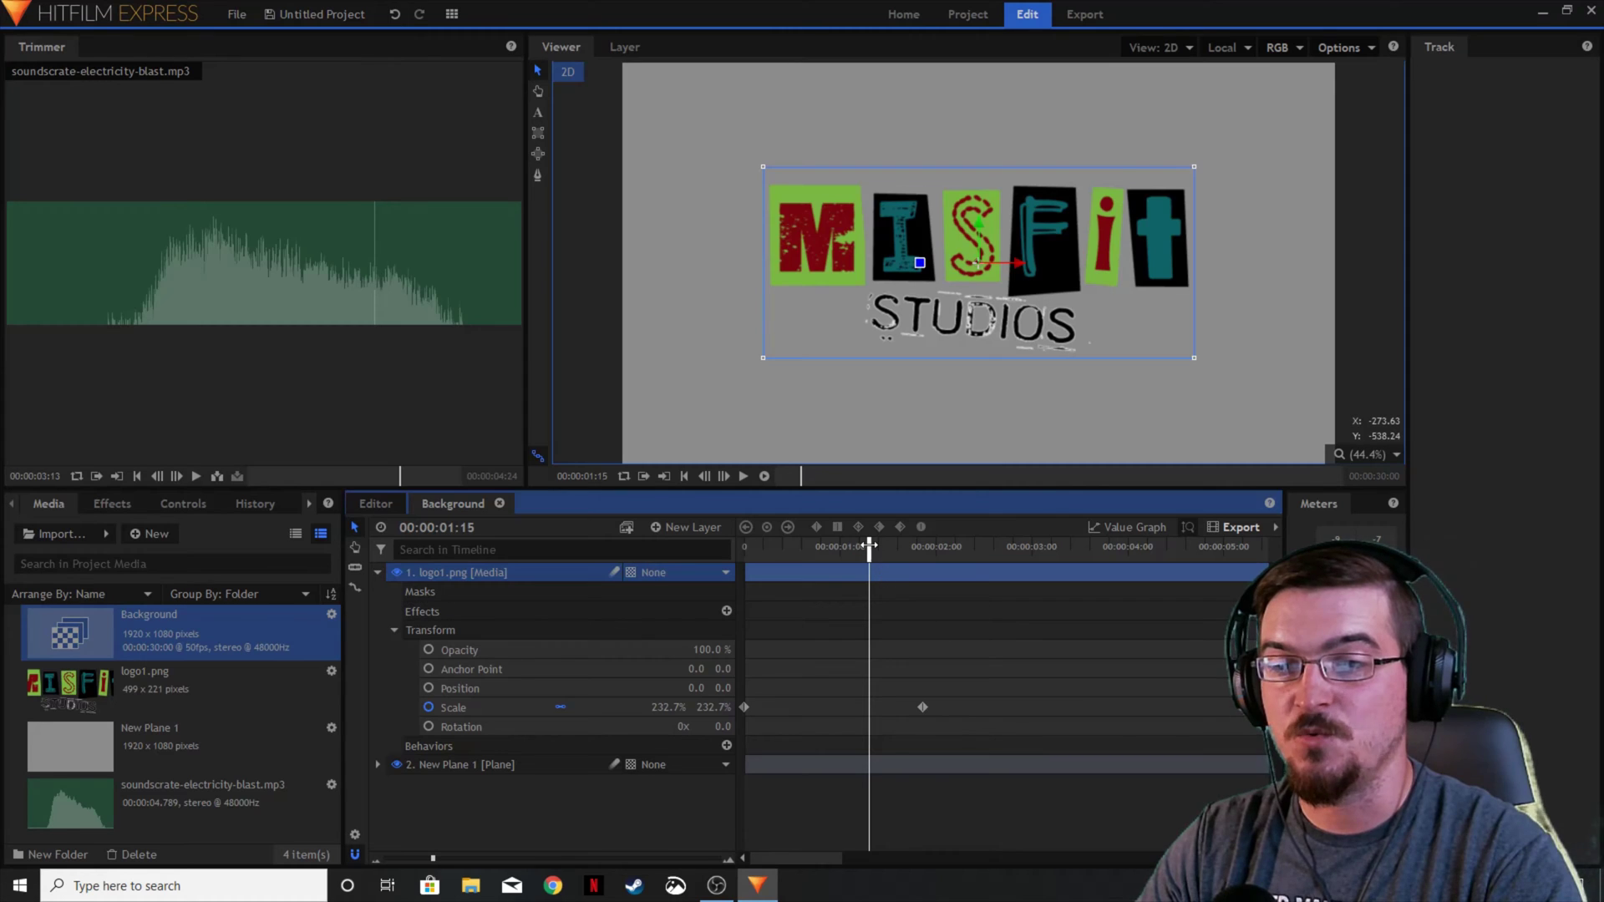
- Move the logo's 0% Scale keyframe to 00:00:01:00 and preview the revised animation
{"action": "mouse_move", "coordinate": [869, 546]}
{"action": "left_mouse_down"}
{"action": "mouse_move", "coordinate": [895, 547]}
{"action": "mouse_move", "coordinate": [840, 550]}
{"action": "left_mouse_up"}
{"action": "left_click_drag", "start_coordinate": [743, 708], "coordinate": [837, 704]}
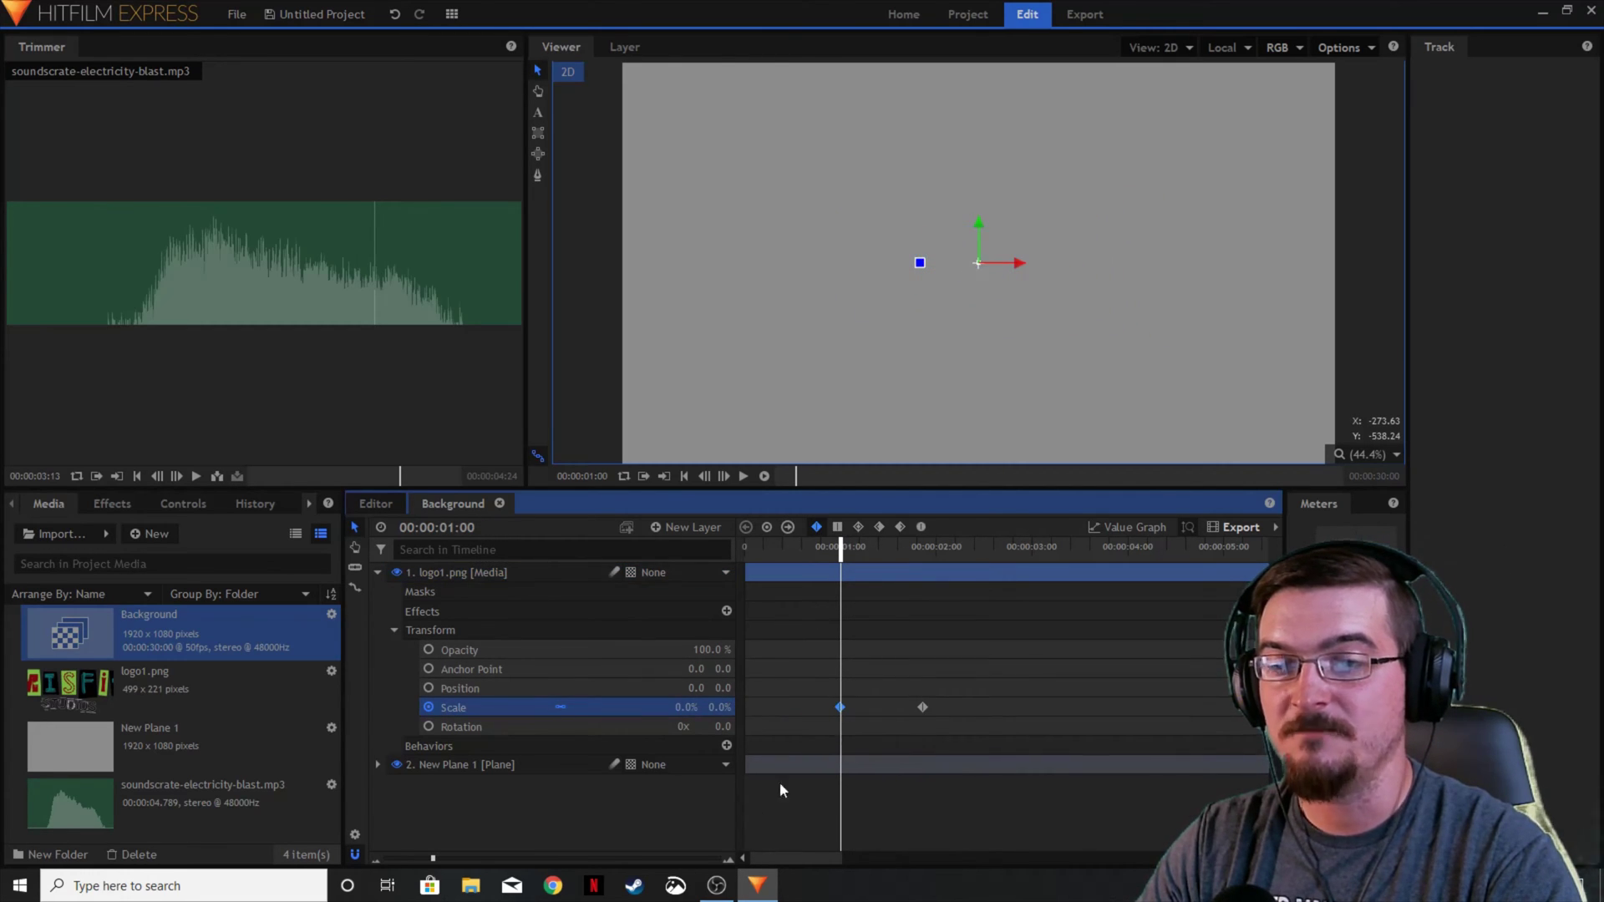
{"action": "left_click_drag", "start_coordinate": [856, 547], "coordinate": [677, 569]}
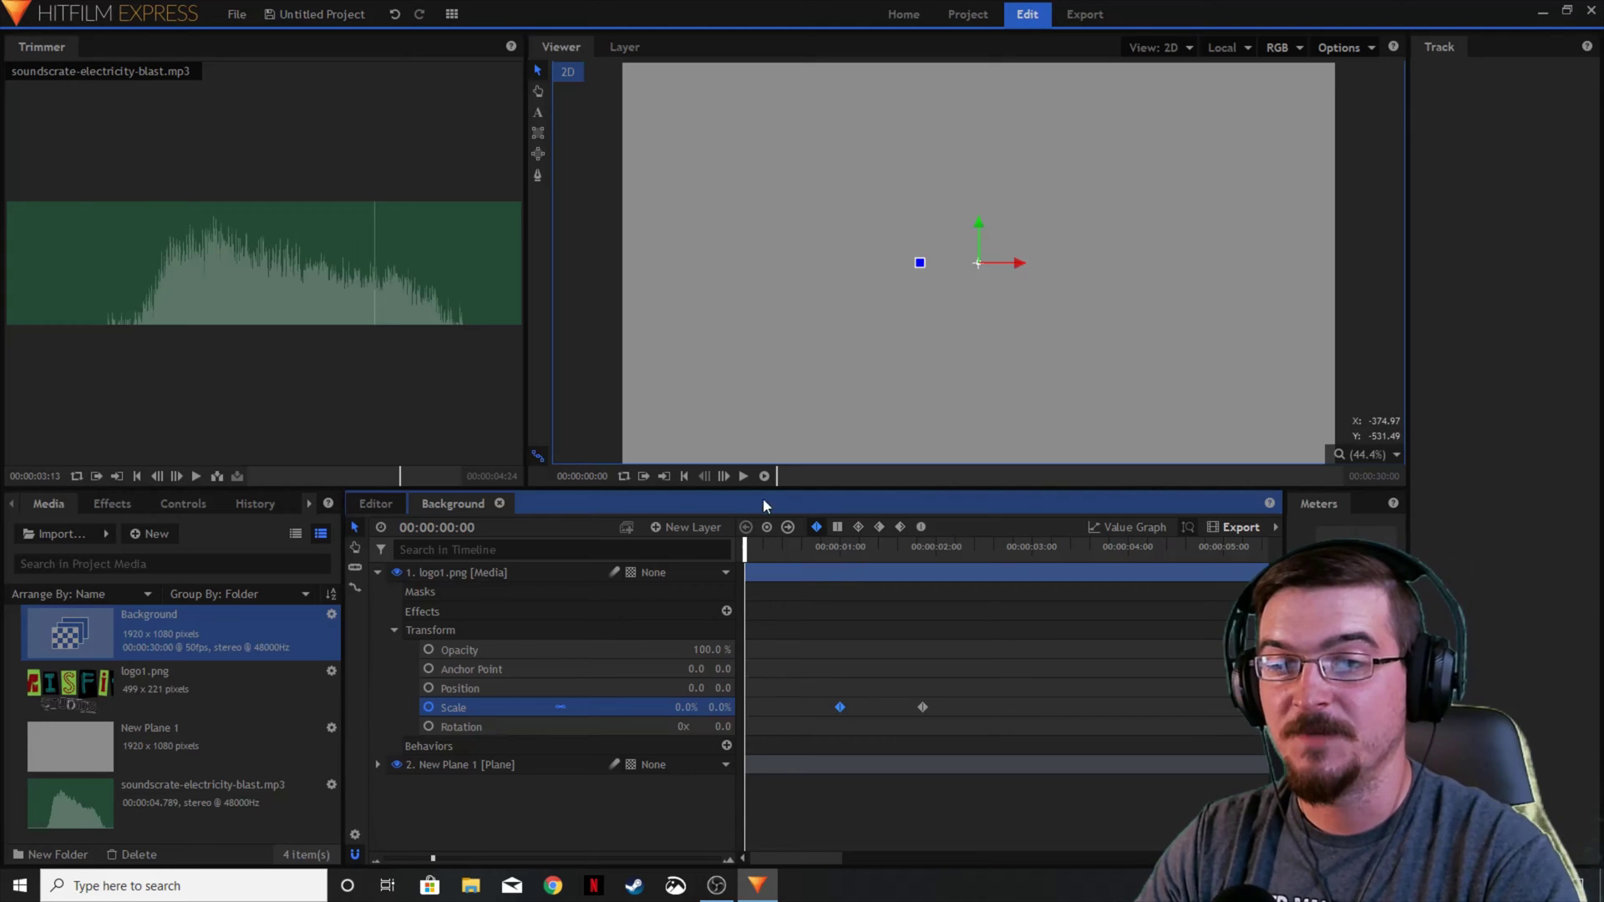
{"action": "left_click", "coordinate": [742, 476]}
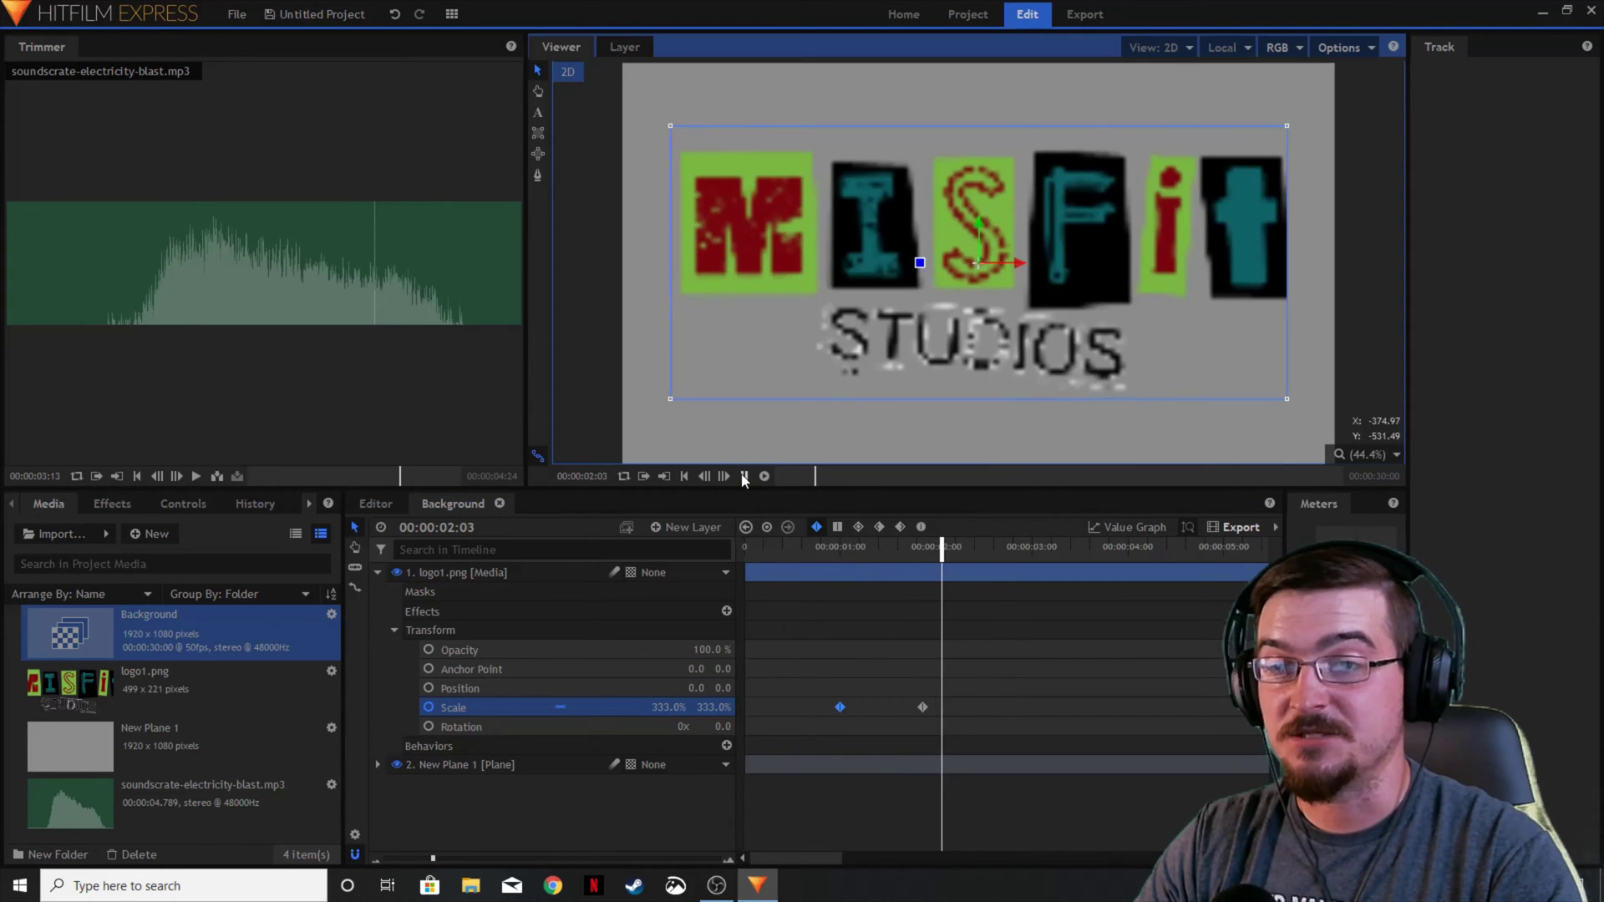
{"action": "left_click", "coordinate": [743, 476]}
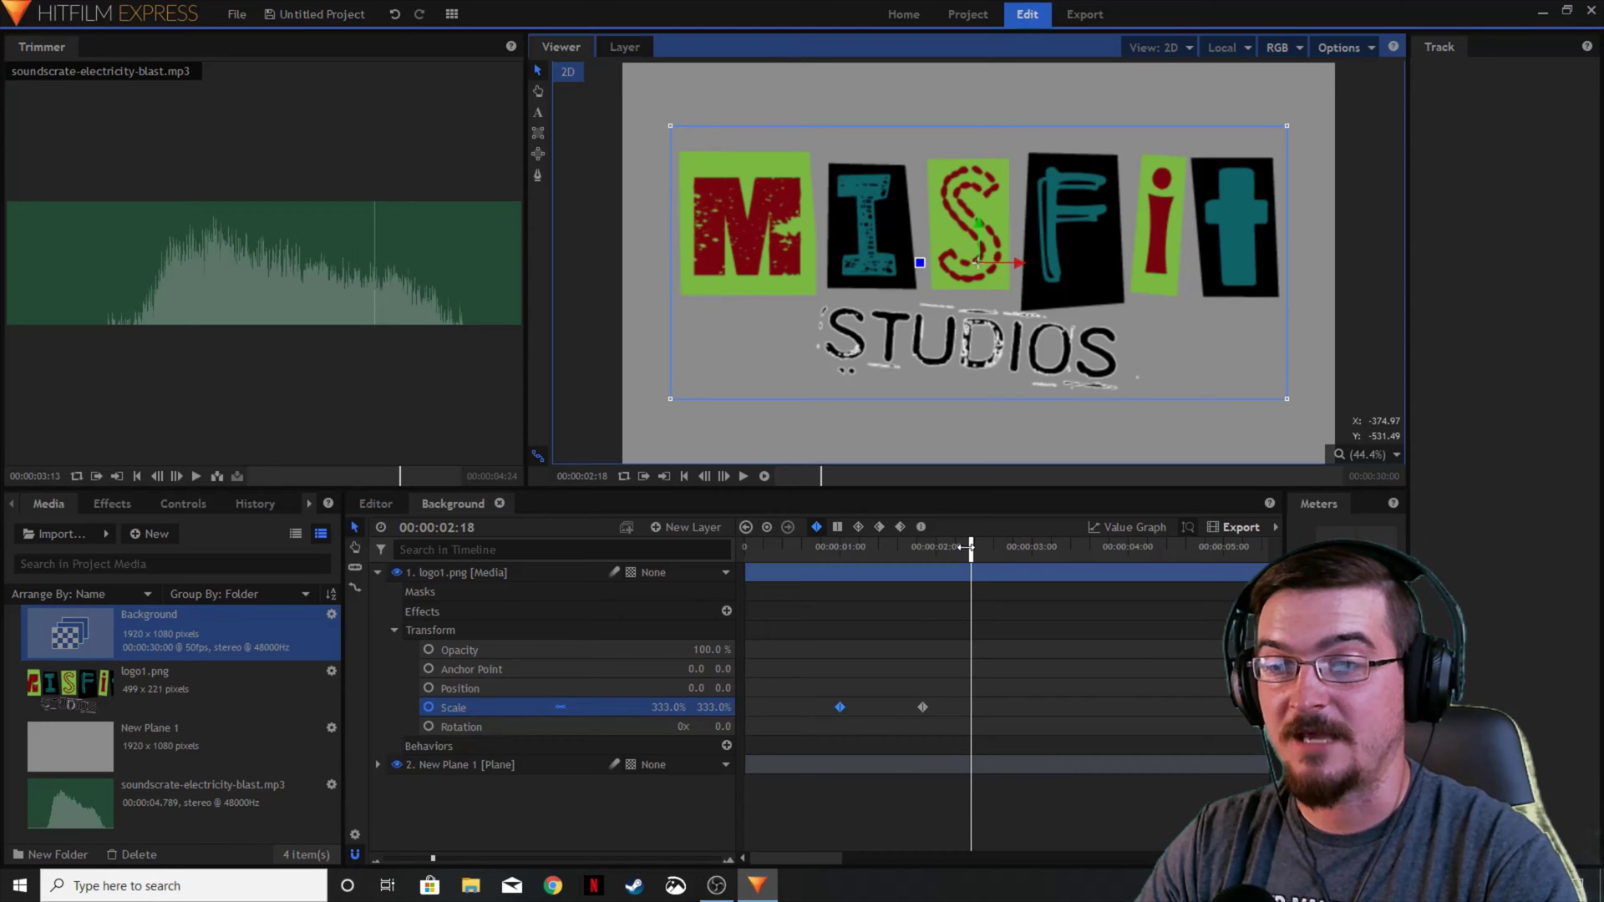
{"action": "left_click_drag", "start_coordinate": [970, 547], "coordinate": [922, 554]}
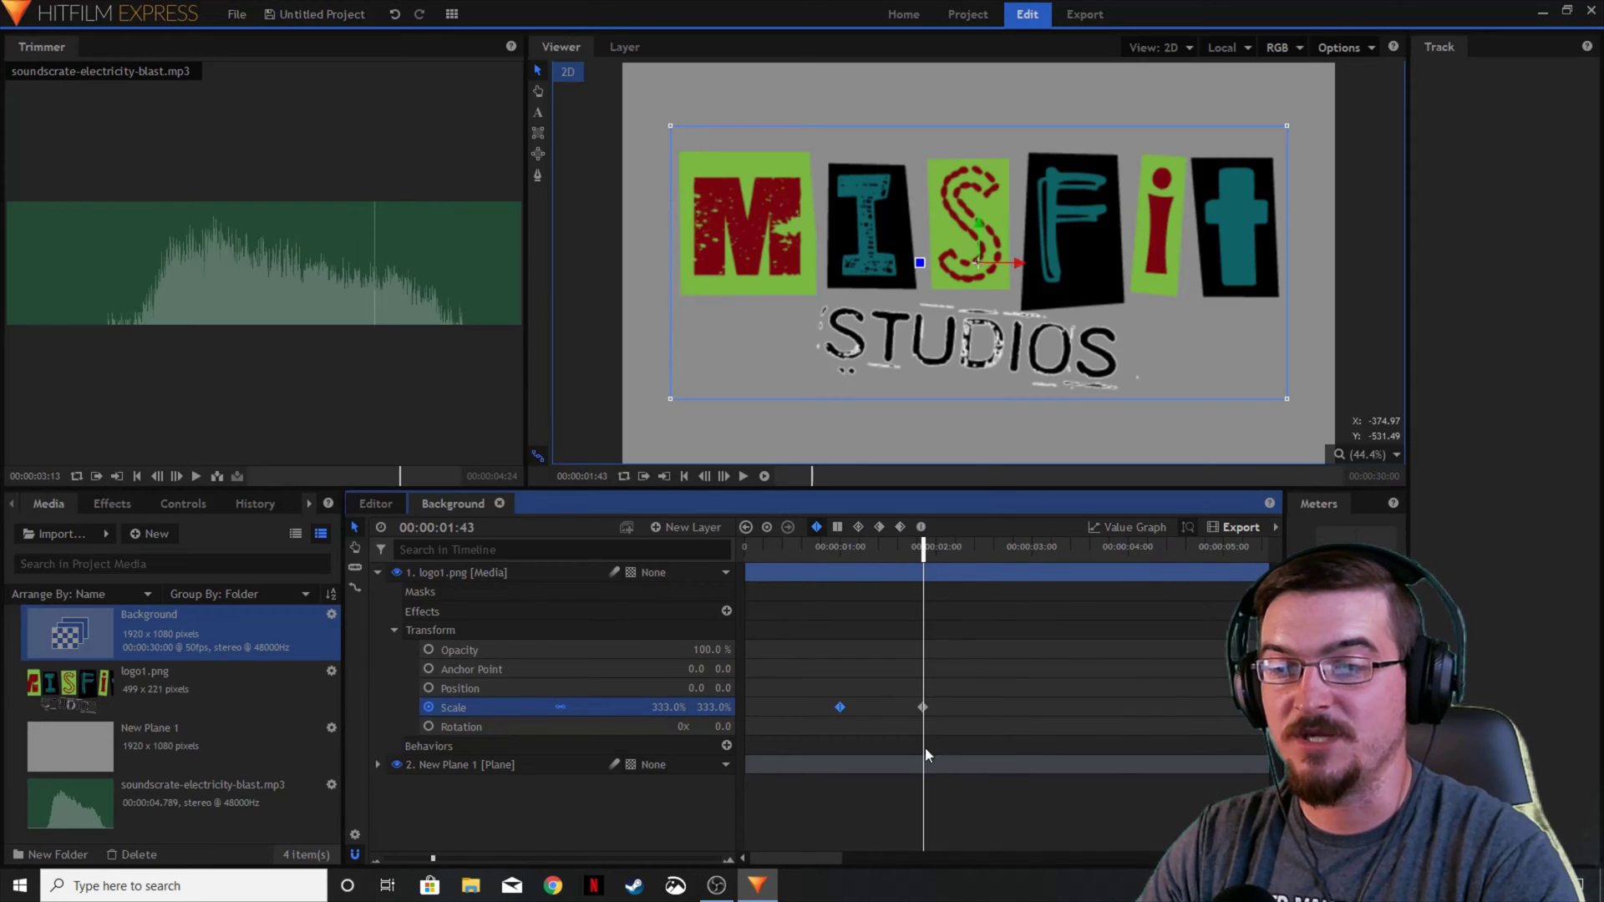
- Two frames past the 333% peak, key the logo's Scale down to 316%, then rewind to 0
{"action": "mouse_move", "coordinate": [922, 707]}
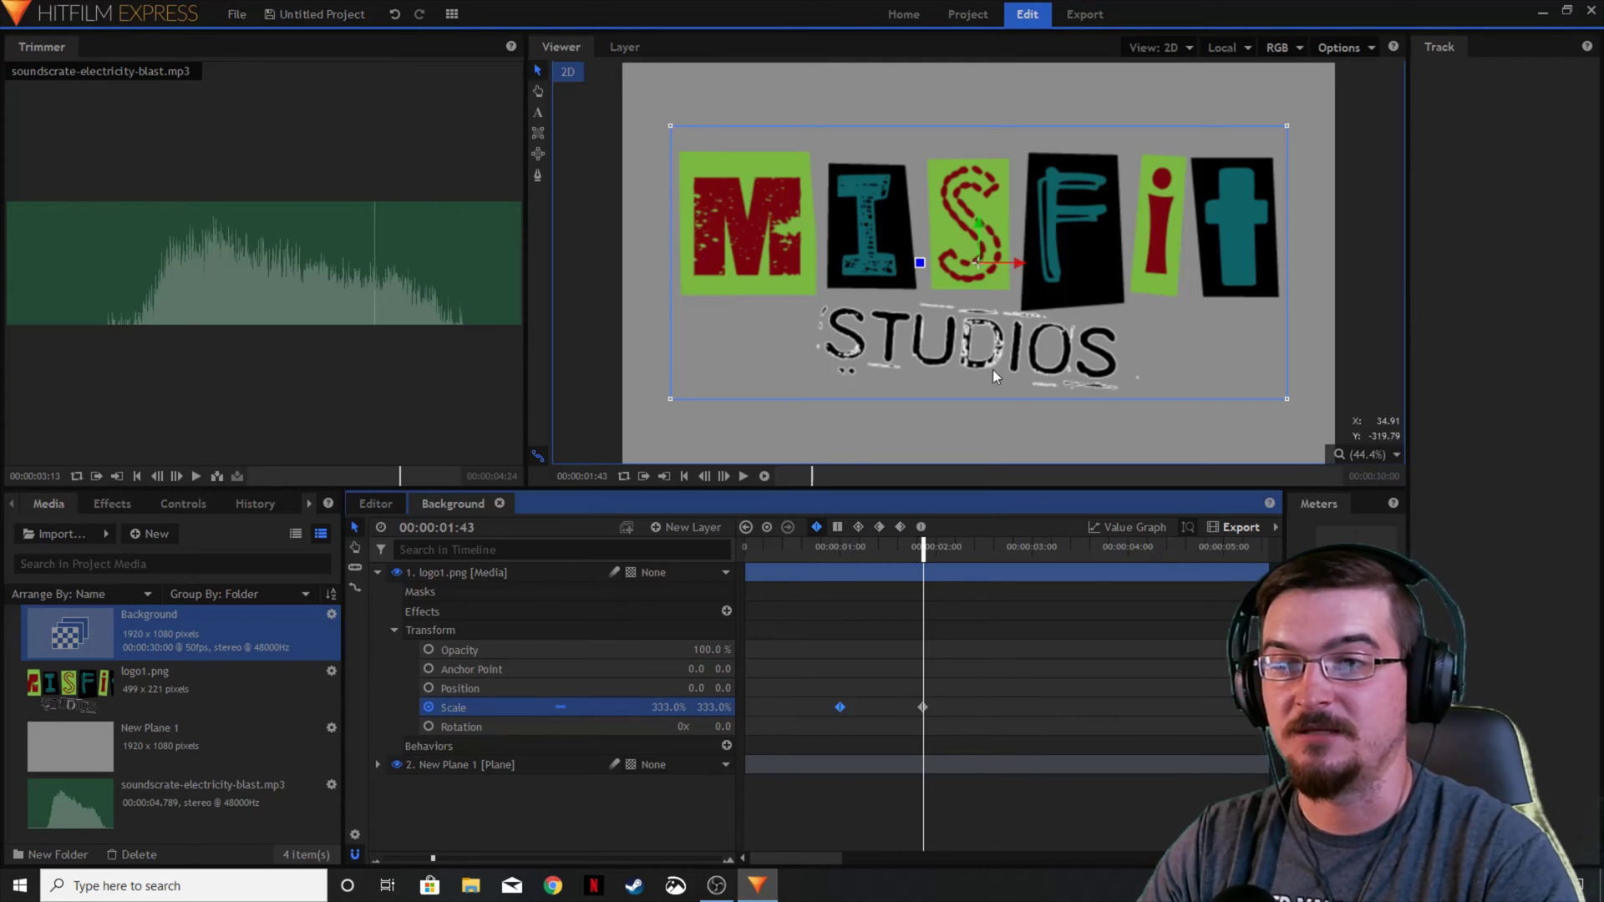
{"action": "left_click", "coordinate": [724, 482]}
{"action": "left_click", "coordinate": [727, 485]}
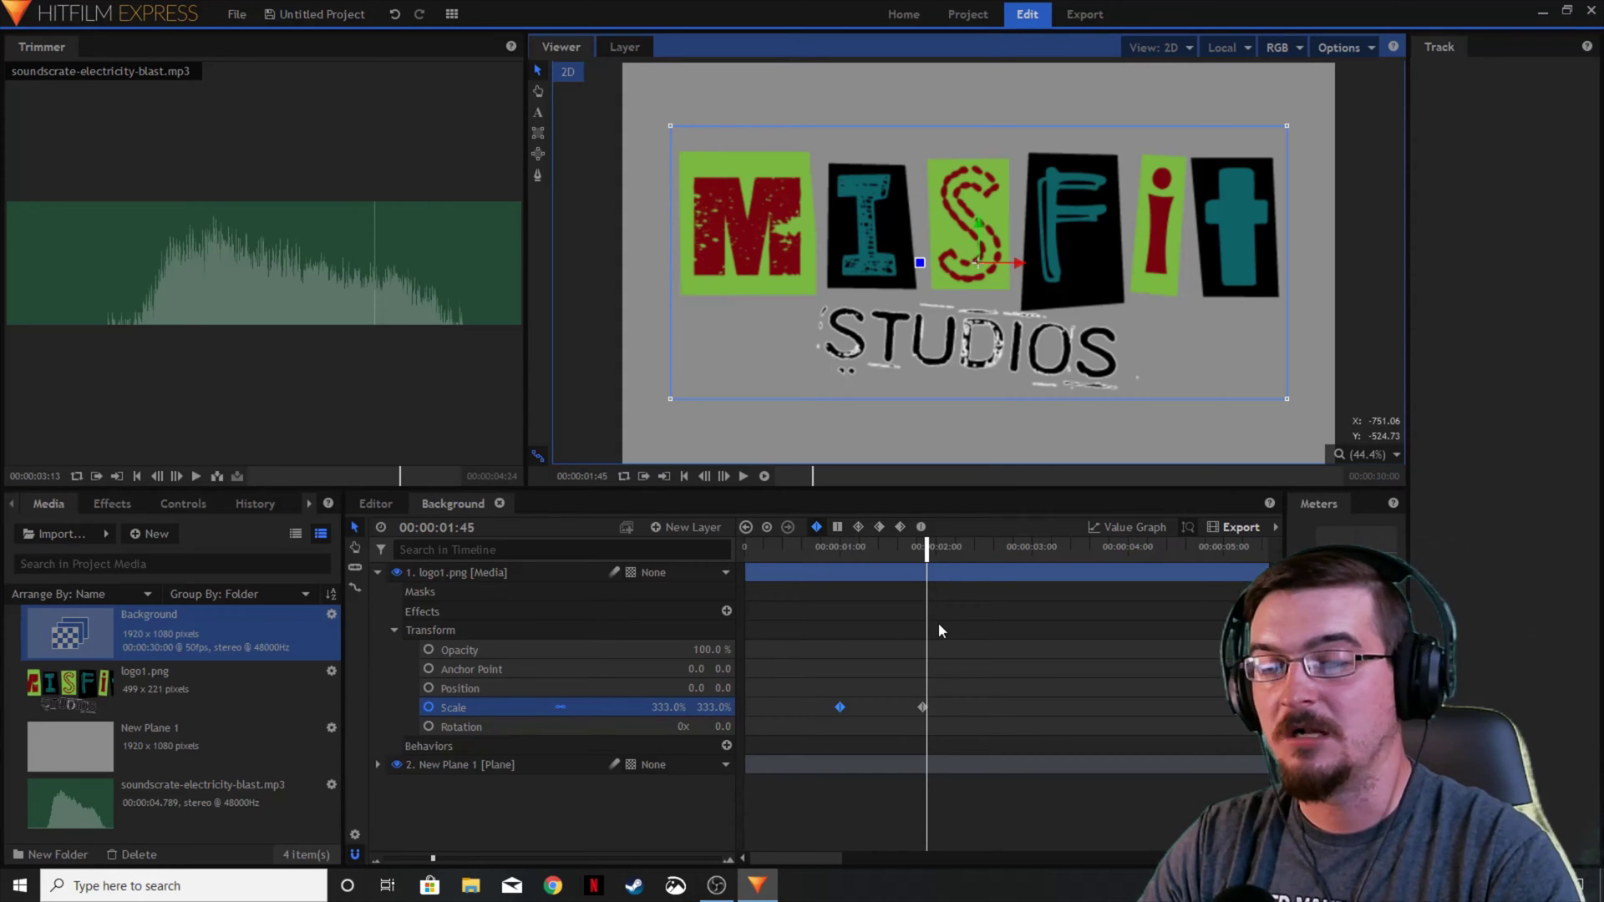
{"action": "left_click_drag", "start_coordinate": [670, 399], "coordinate": [709, 384]}
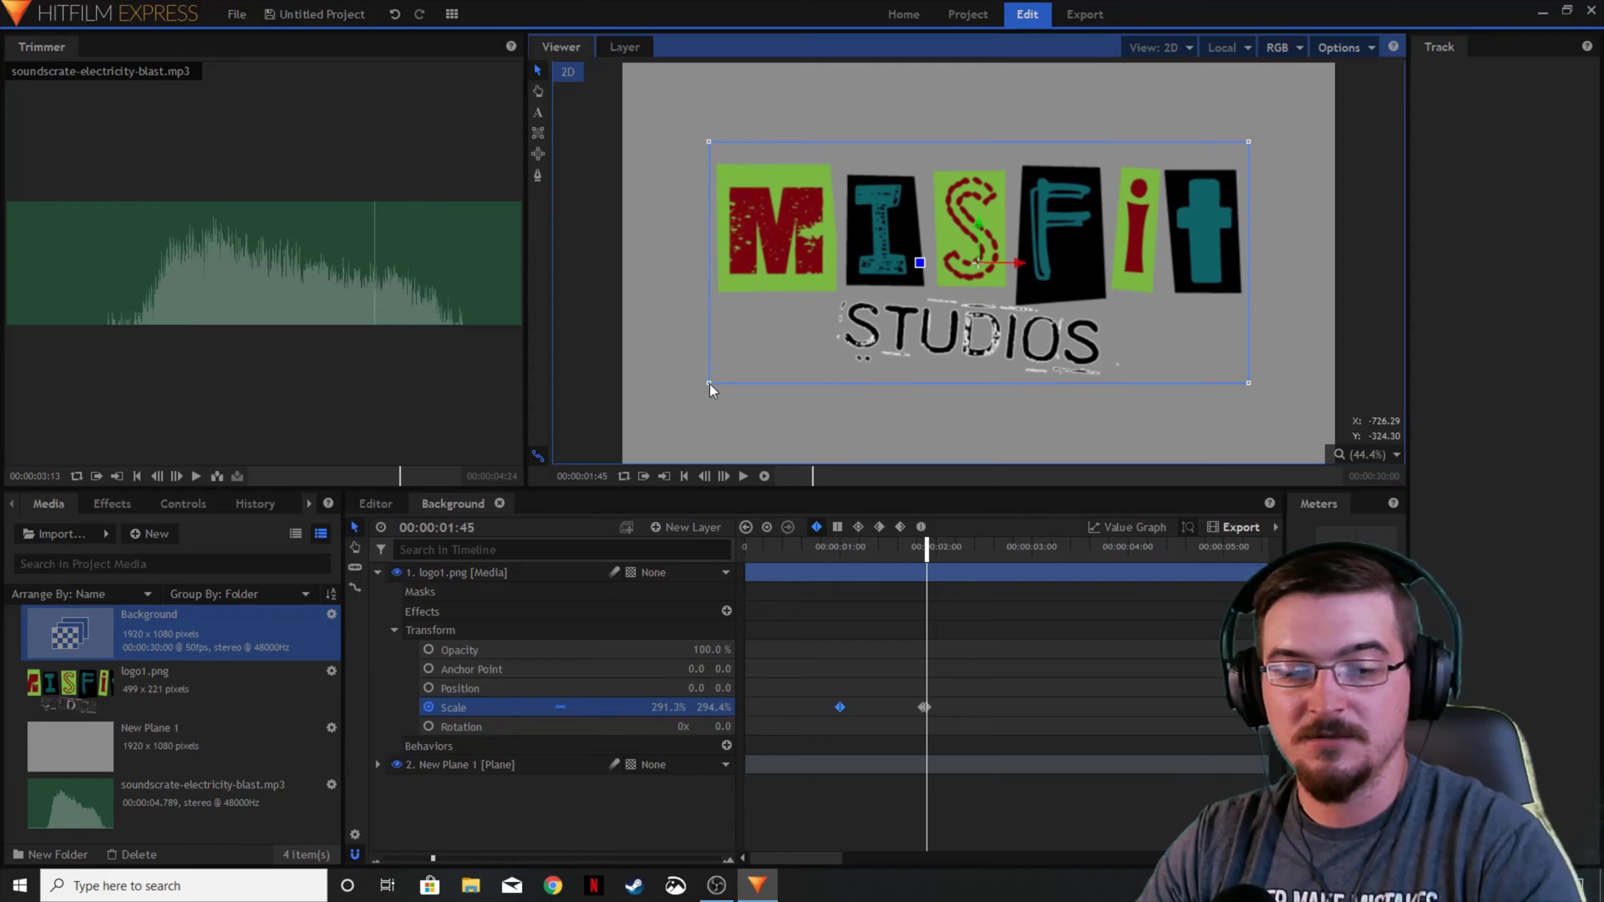
{"action": "key", "text": "ctrl+z"}
{"action": "left_click", "coordinate": [665, 707]}
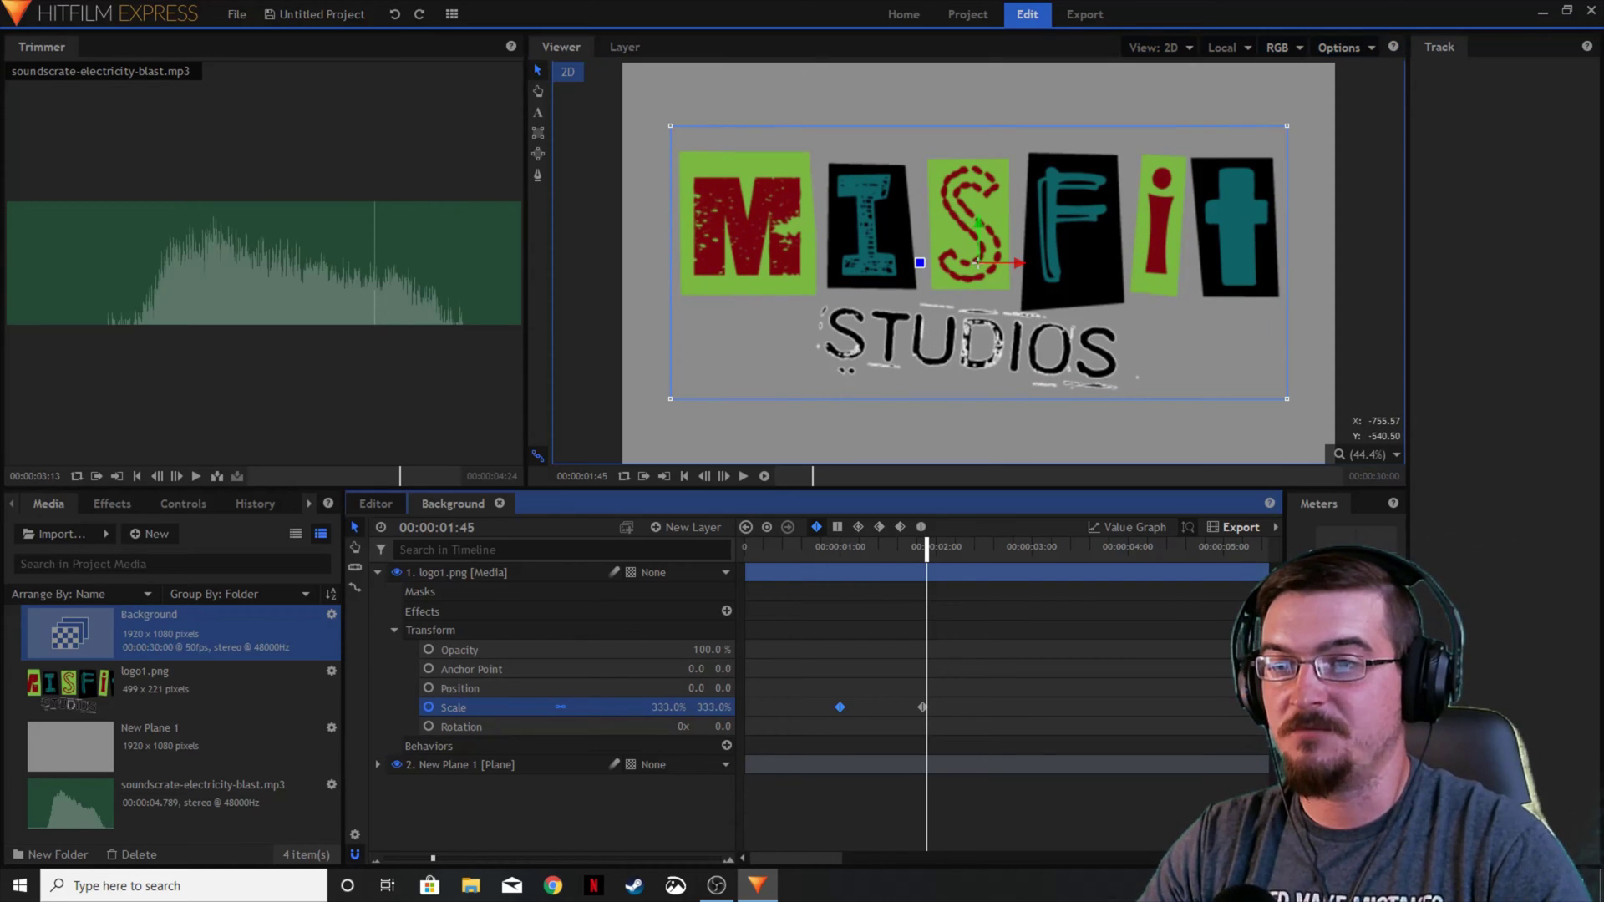
{"action": "left_click_drag", "start_coordinate": [669, 706], "coordinate": [654, 706]}
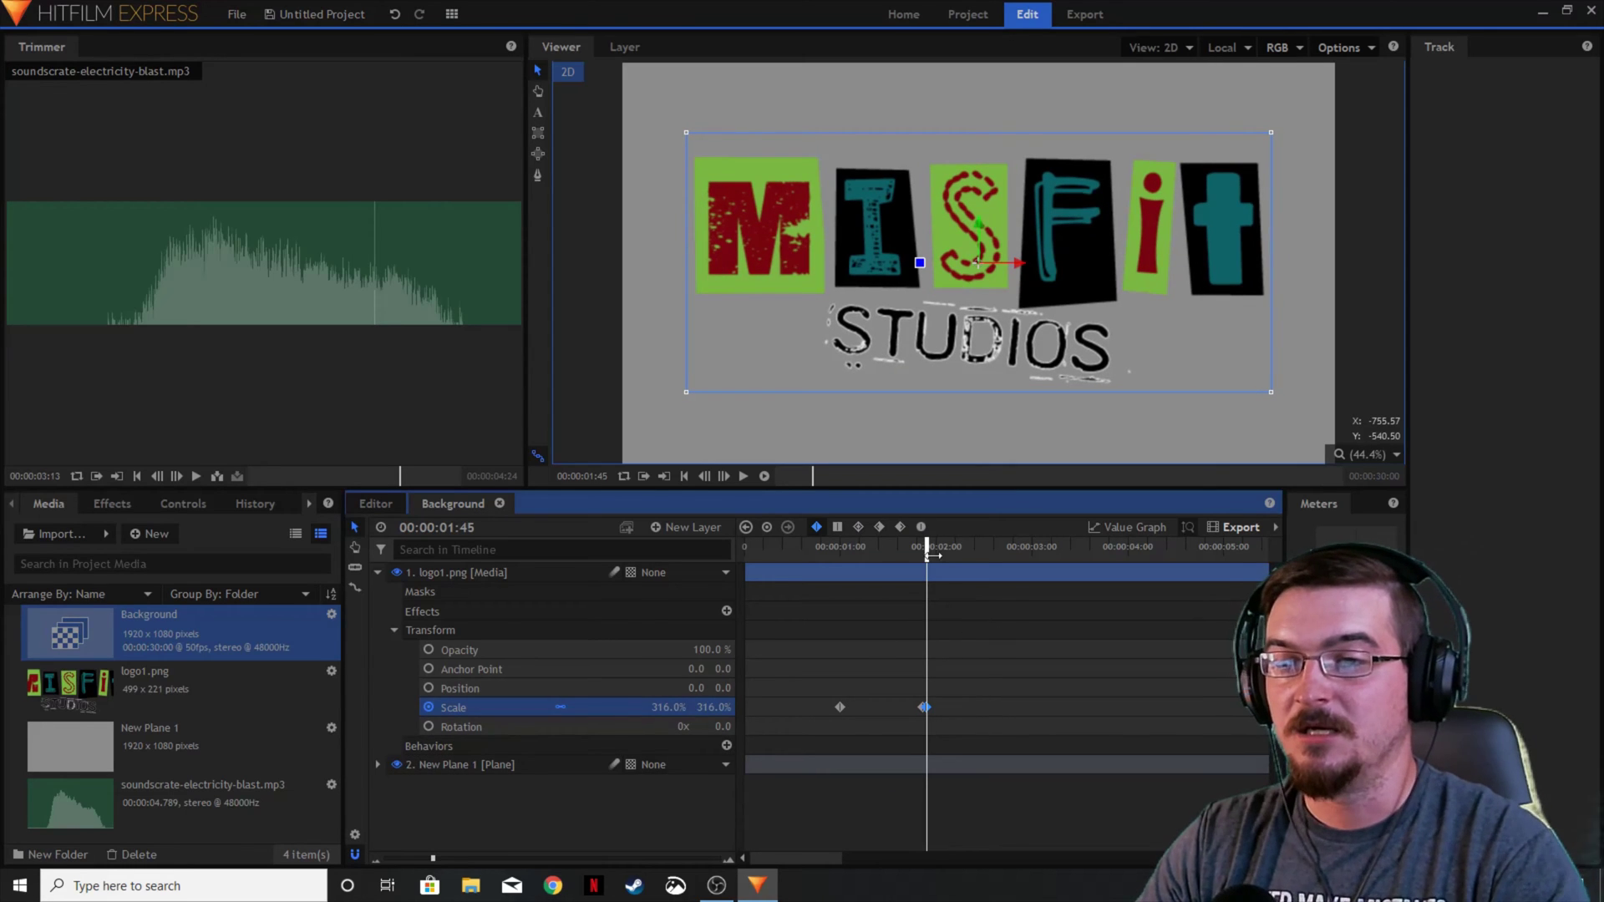
{"action": "left_click_drag", "start_coordinate": [927, 550], "coordinate": [713, 561]}
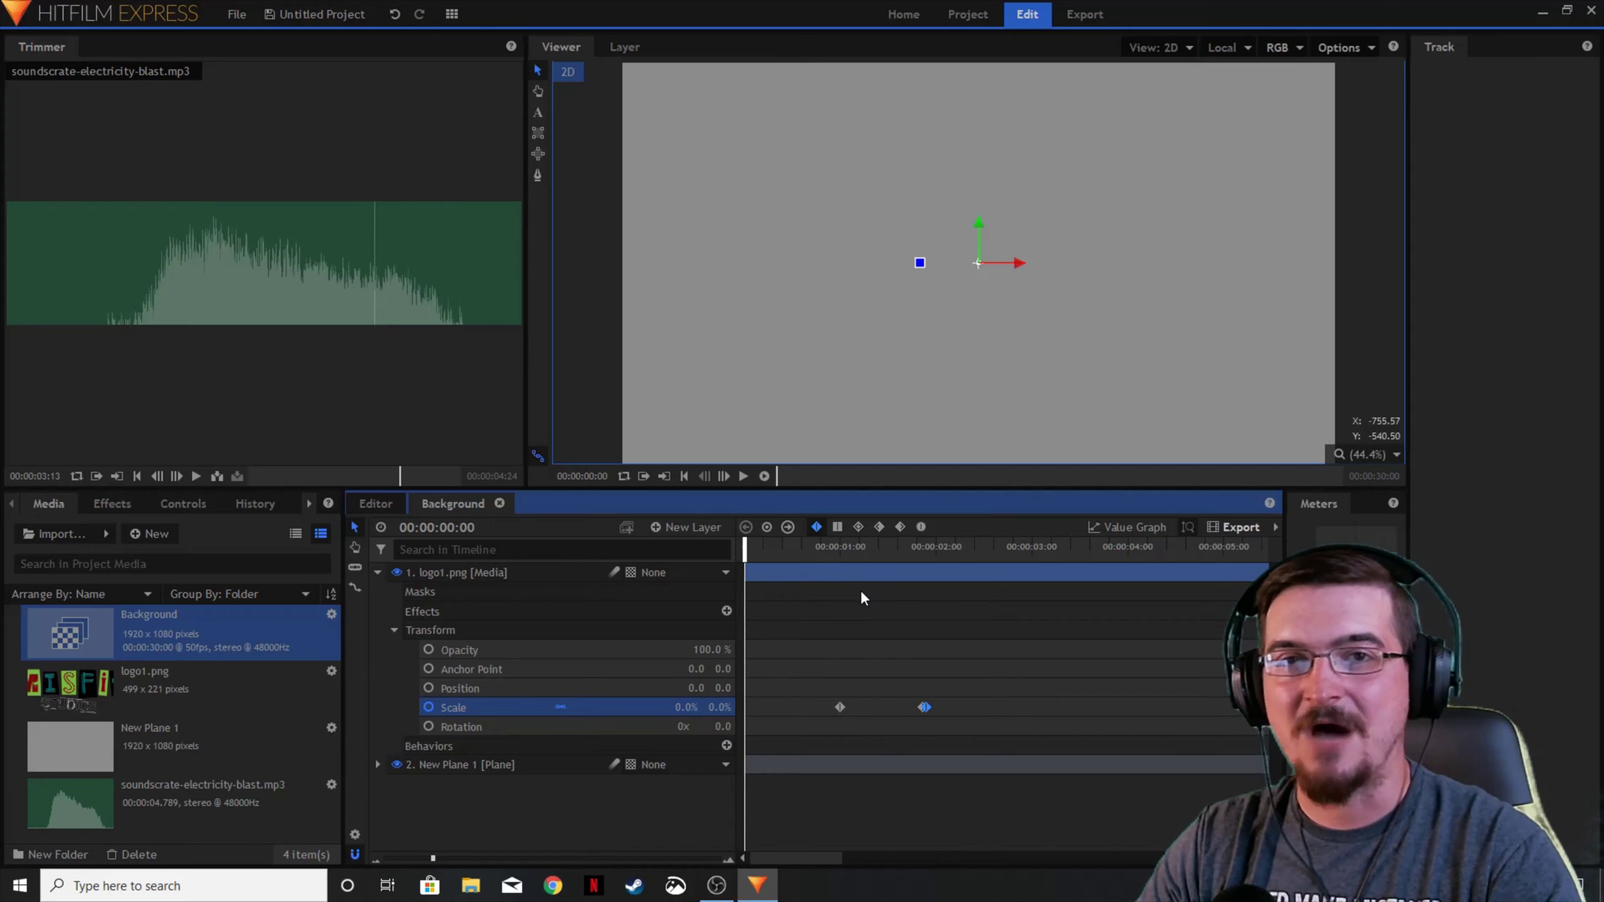
- Preview the current bouncing logo scale animation from the start of the composite
{"action": "left_click", "coordinate": [742, 477]}
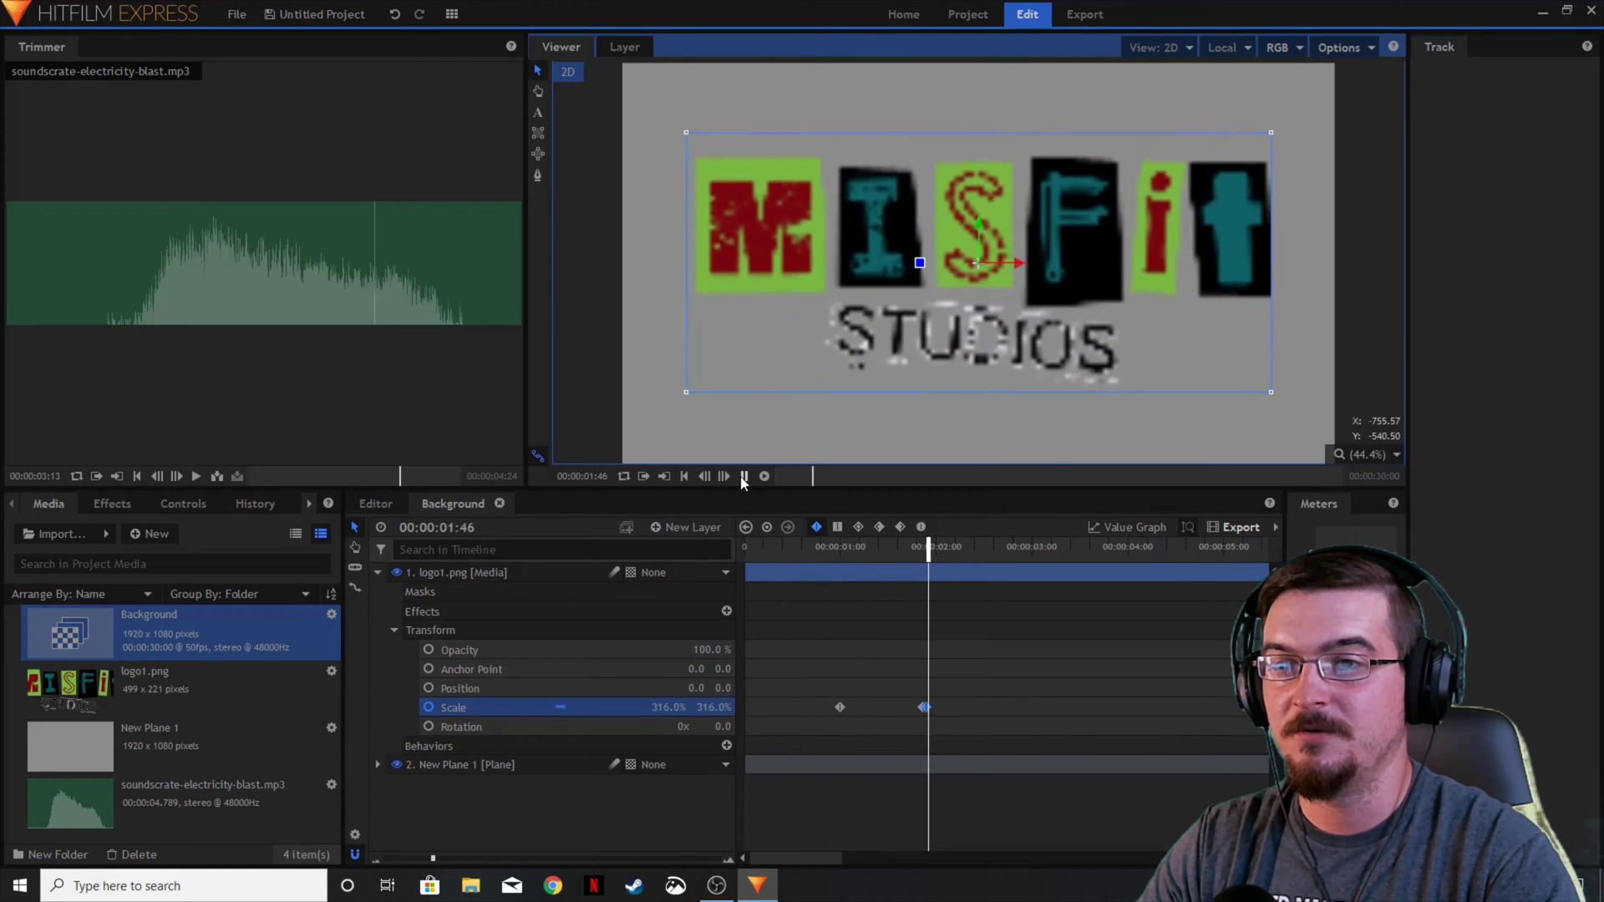
{"action": "left_click", "coordinate": [742, 477]}
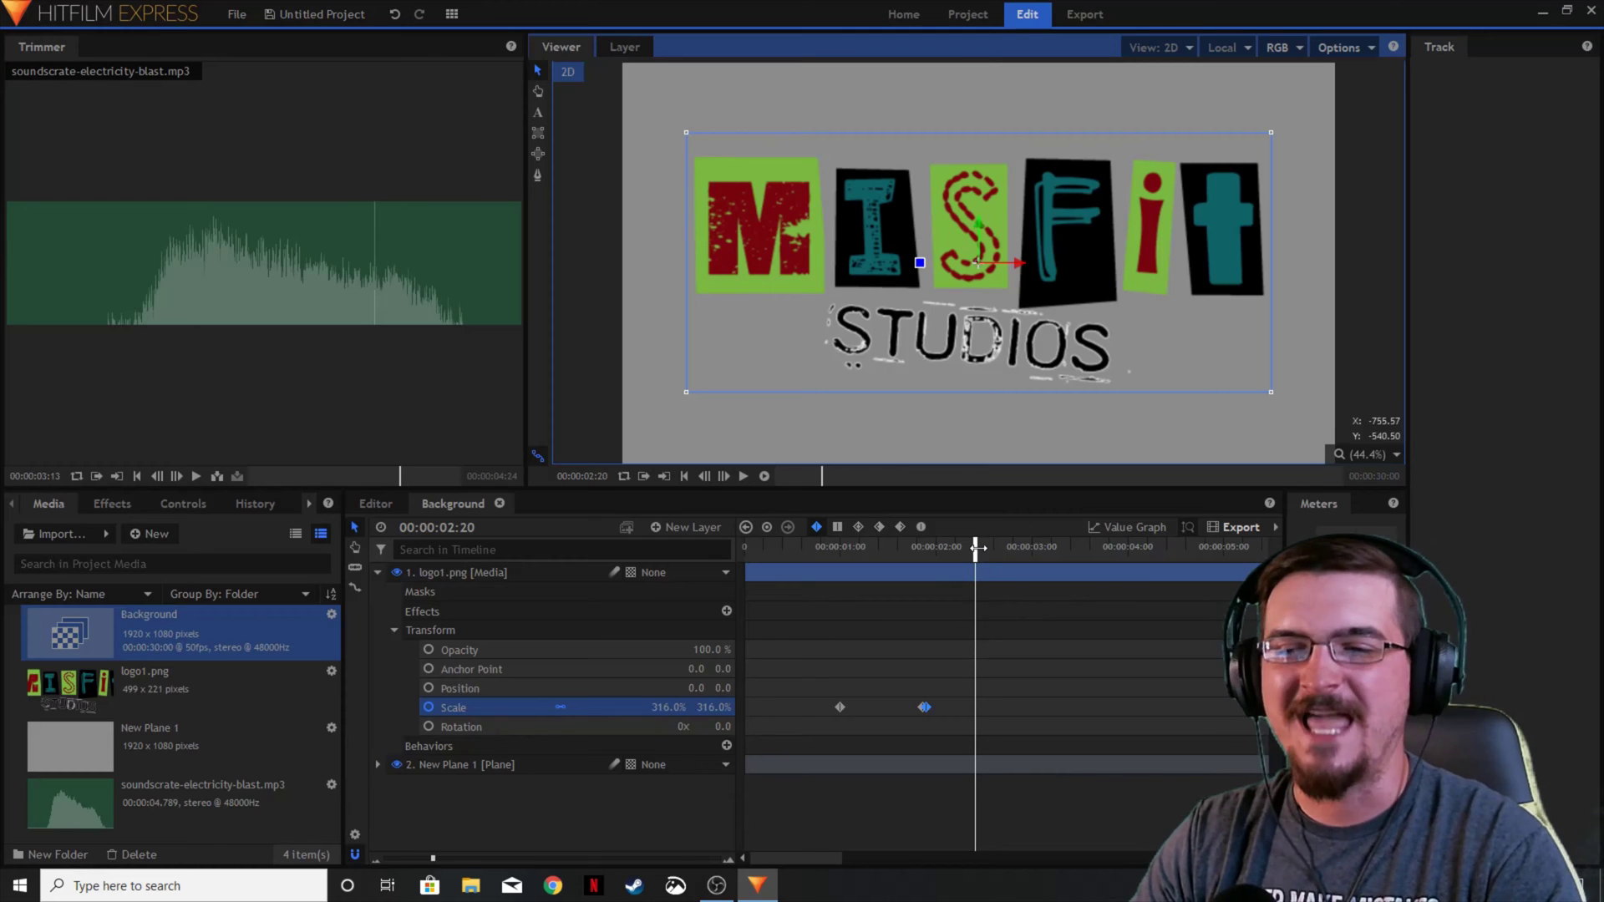
{"action": "left_click", "coordinate": [902, 695]}
{"action": "key", "text": "Home"}
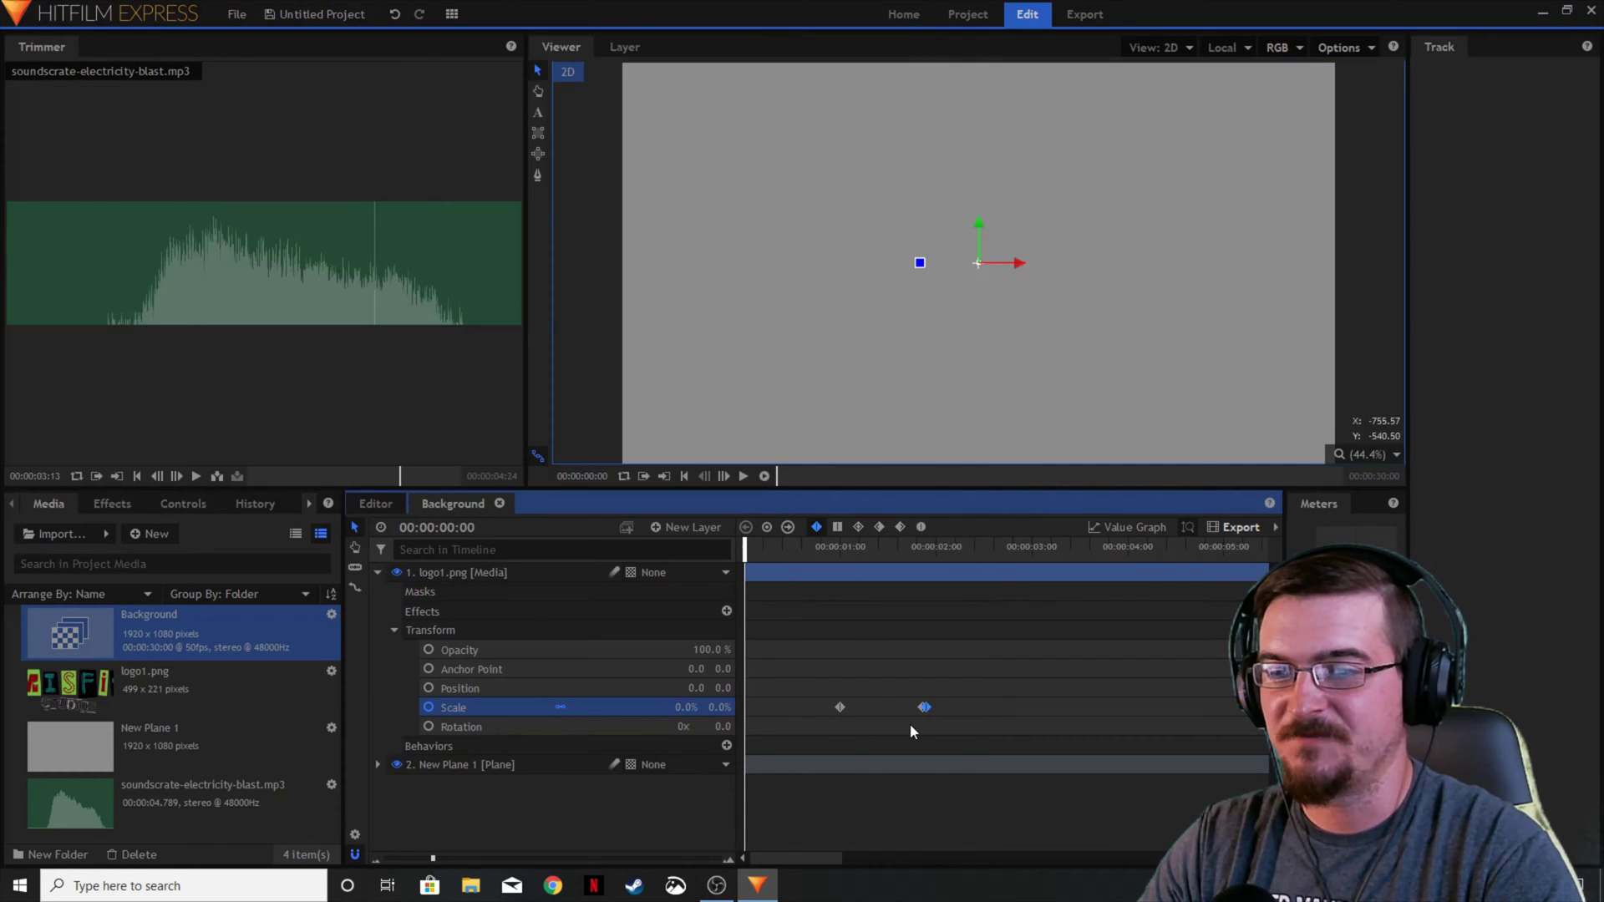
{"action": "left_click", "coordinate": [742, 478]}
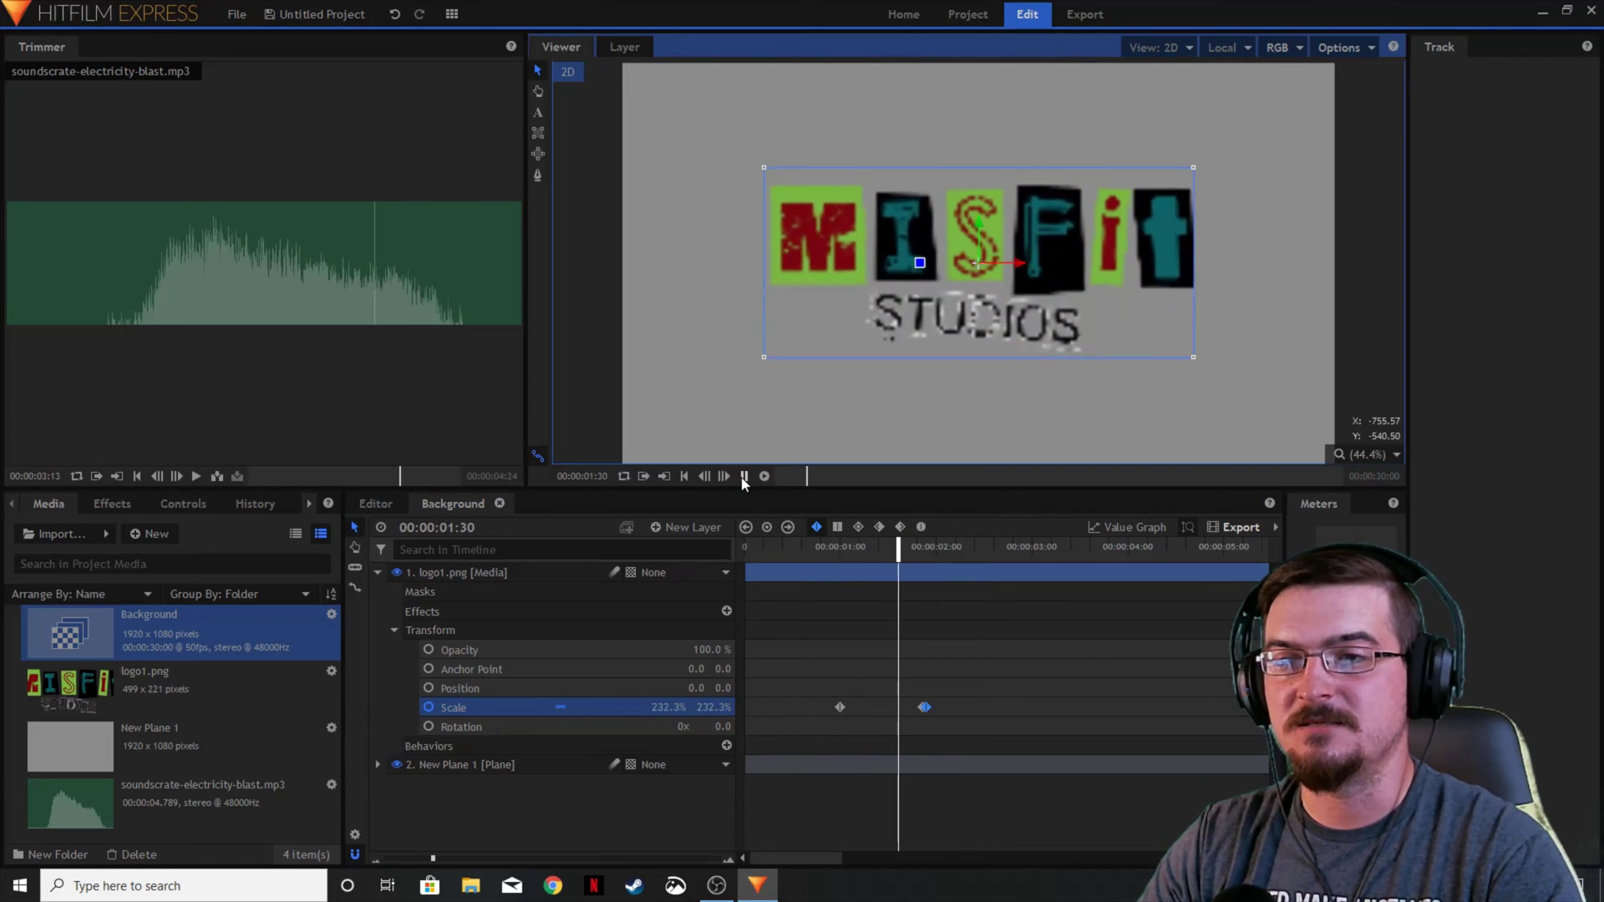
{"action": "left_click", "coordinate": [742, 479]}
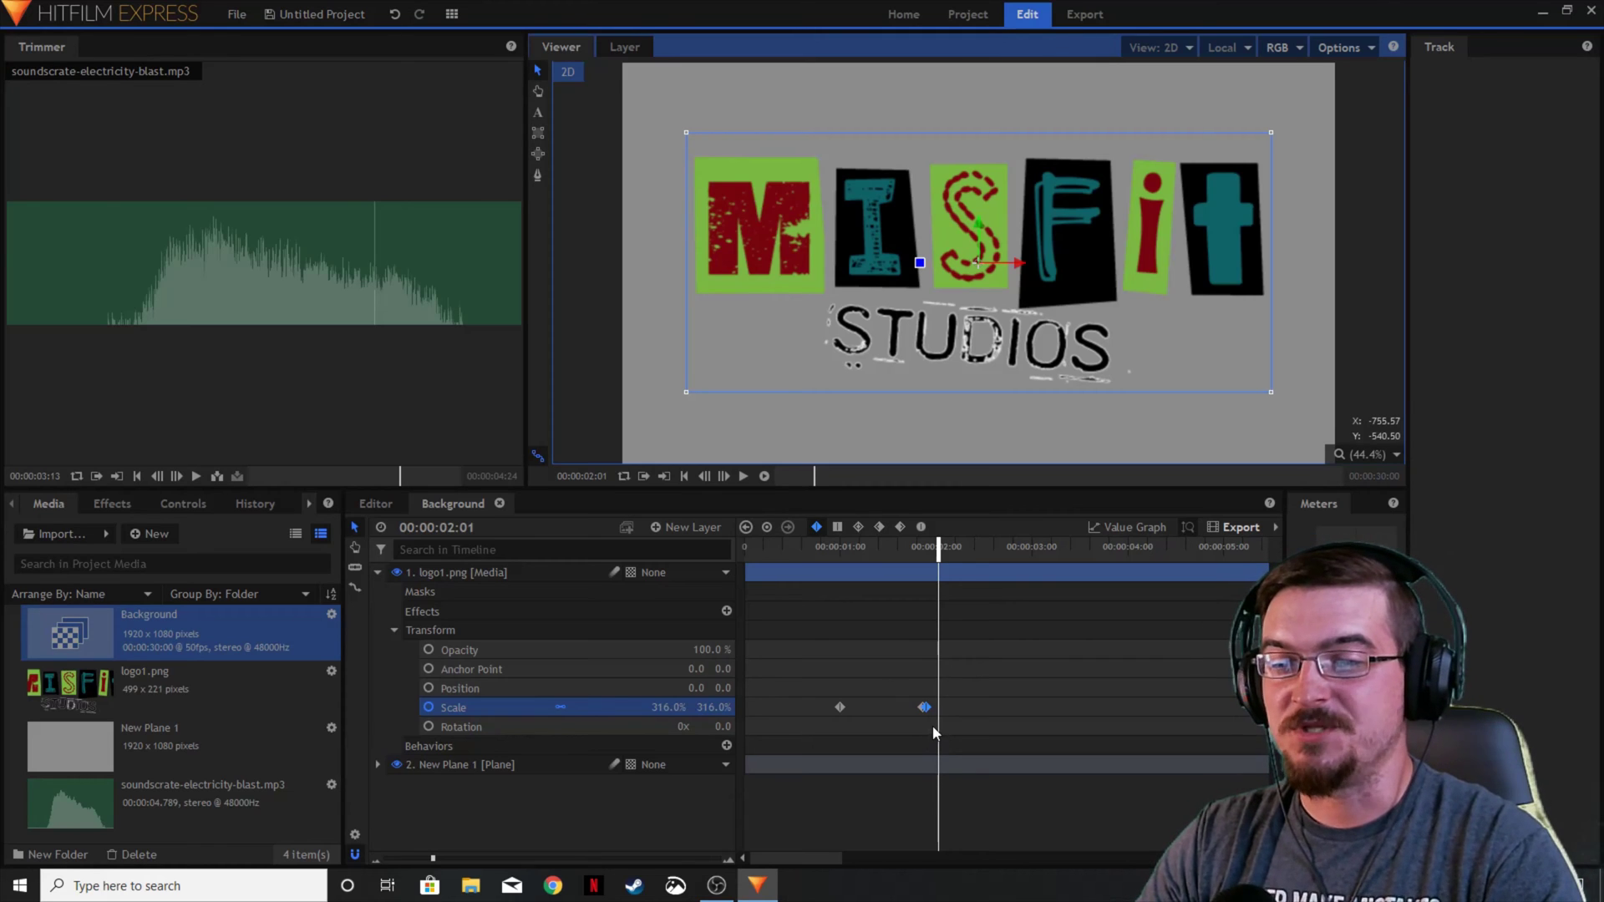
- Convert both Scale keyframes to Smooth, then rewind and preview the eased animation
{"action": "left_click_drag", "start_coordinate": [934, 728], "coordinate": [811, 681]}
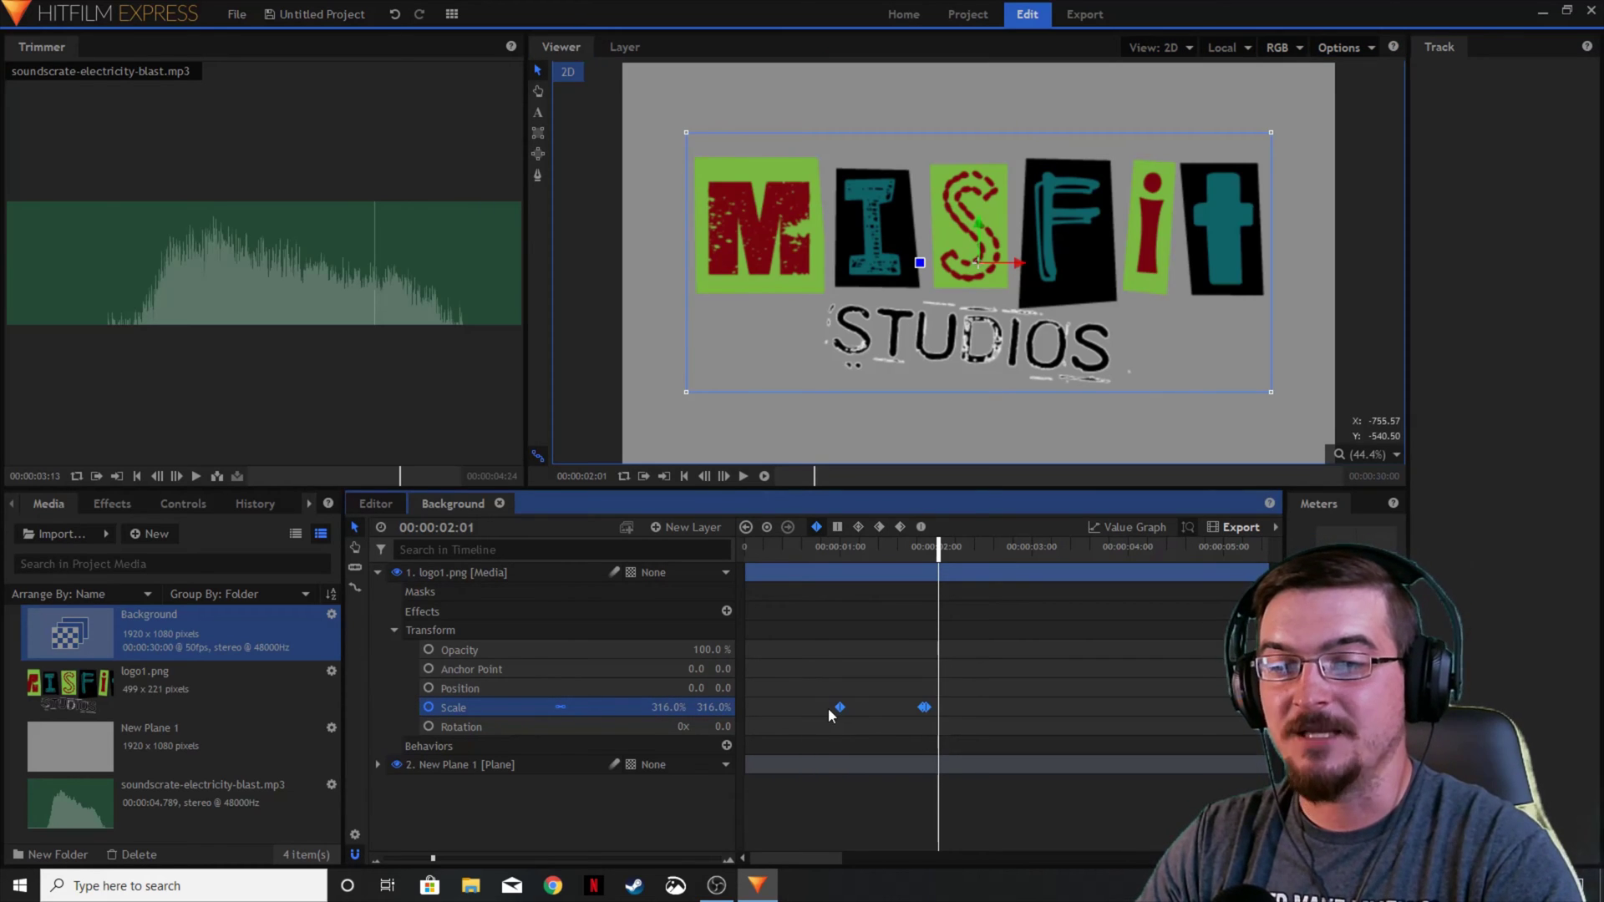
{"action": "left_click", "coordinate": [859, 528]}
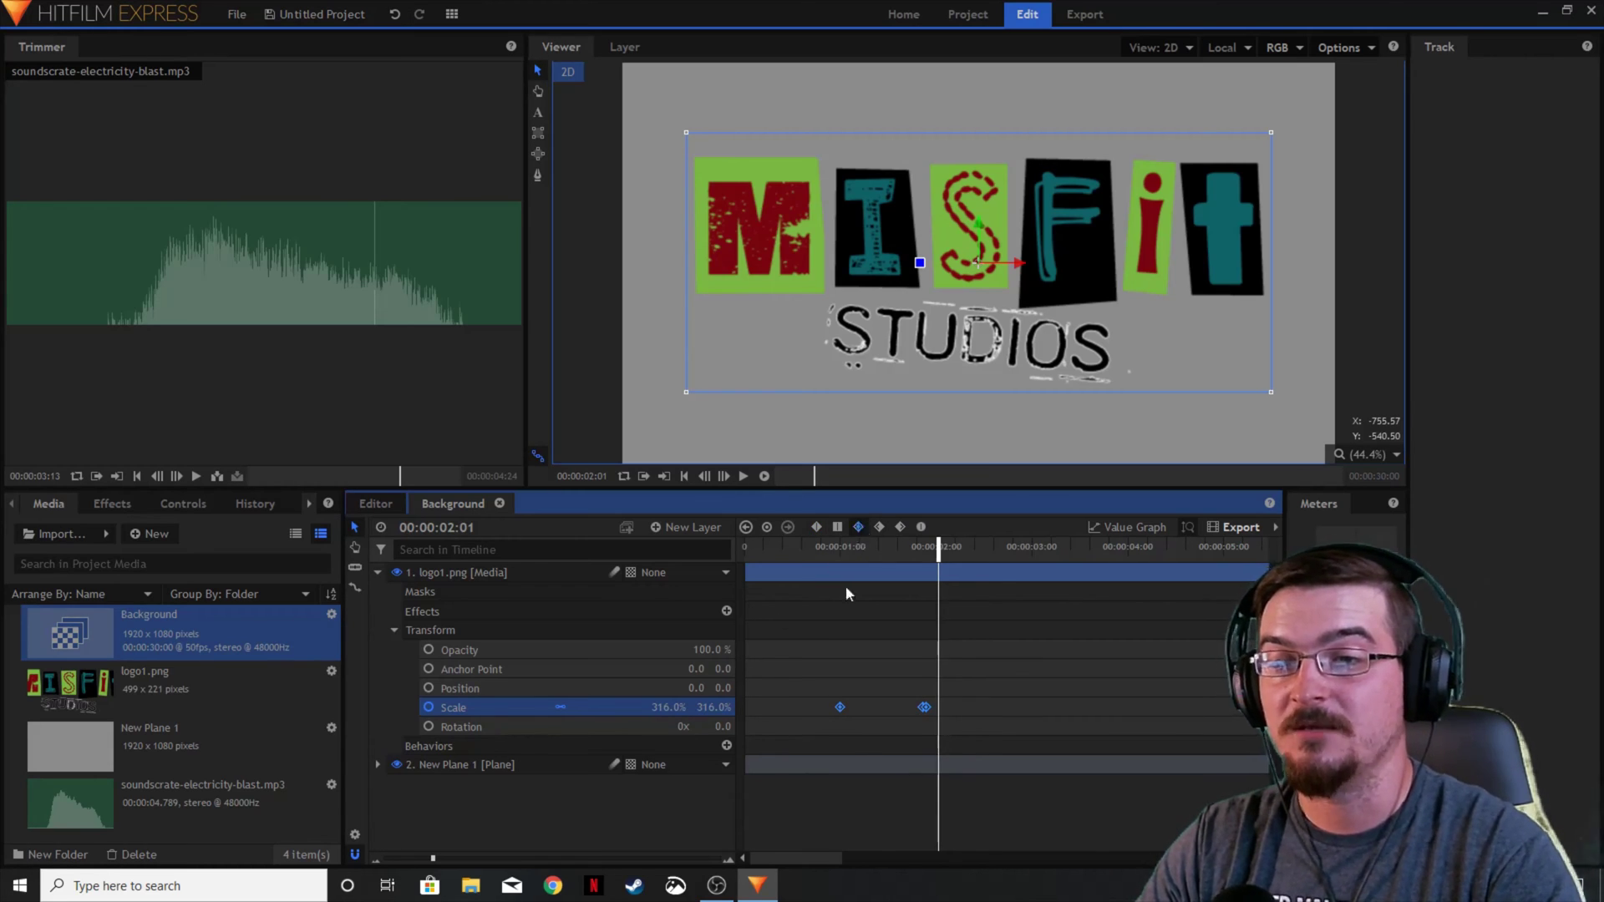
{"action": "left_click_drag", "start_coordinate": [905, 552], "coordinate": [689, 559]}
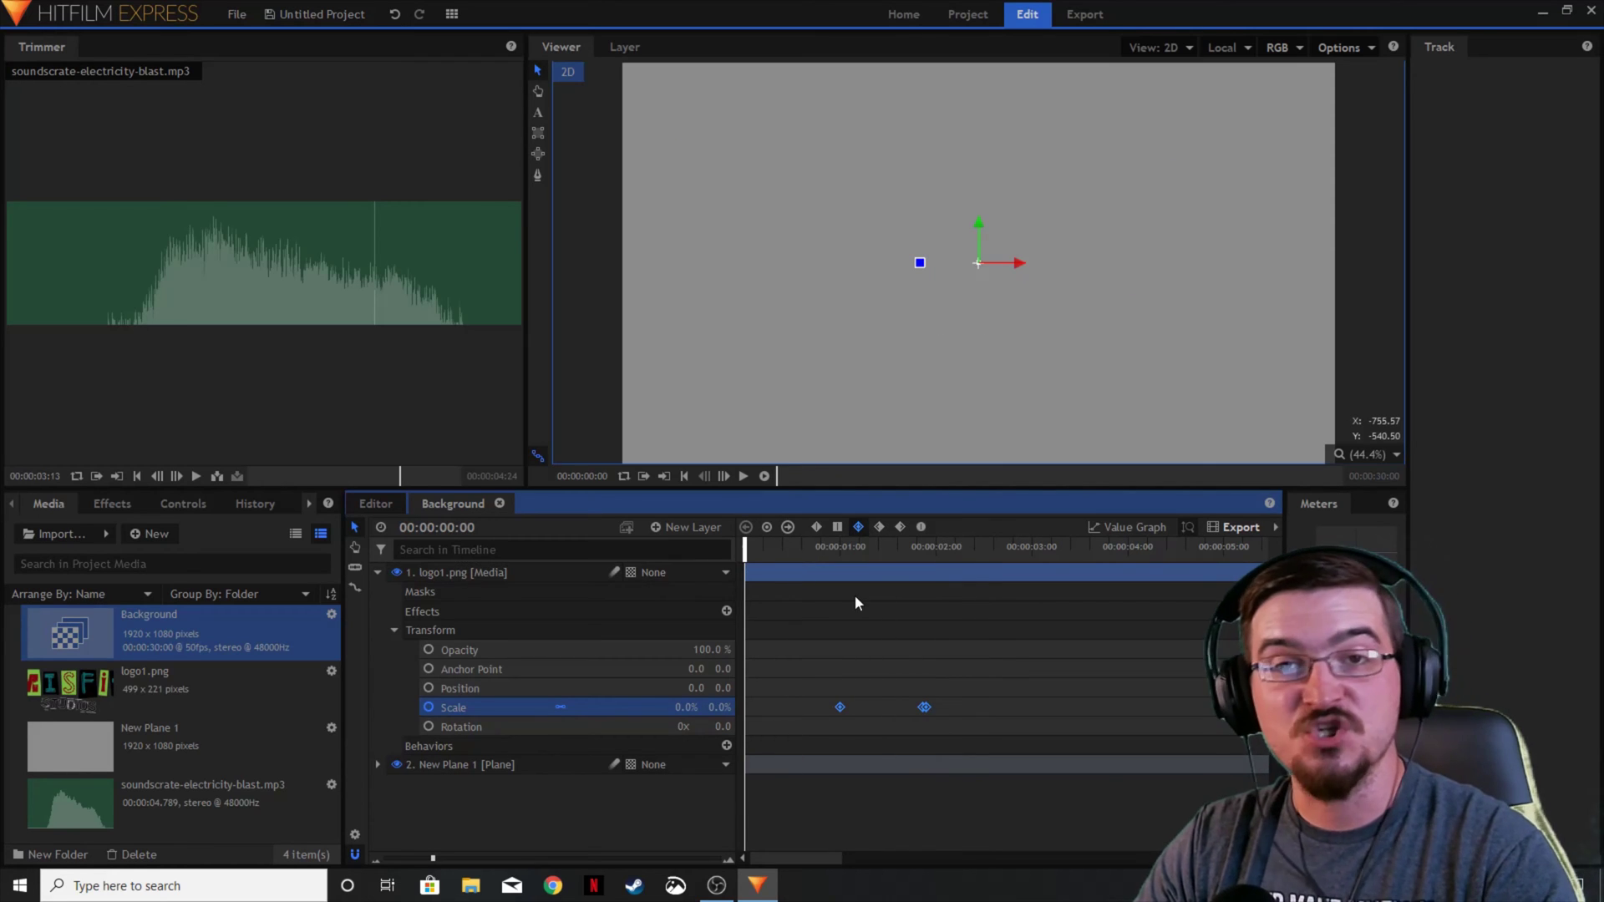
{"action": "left_click", "coordinate": [742, 476]}
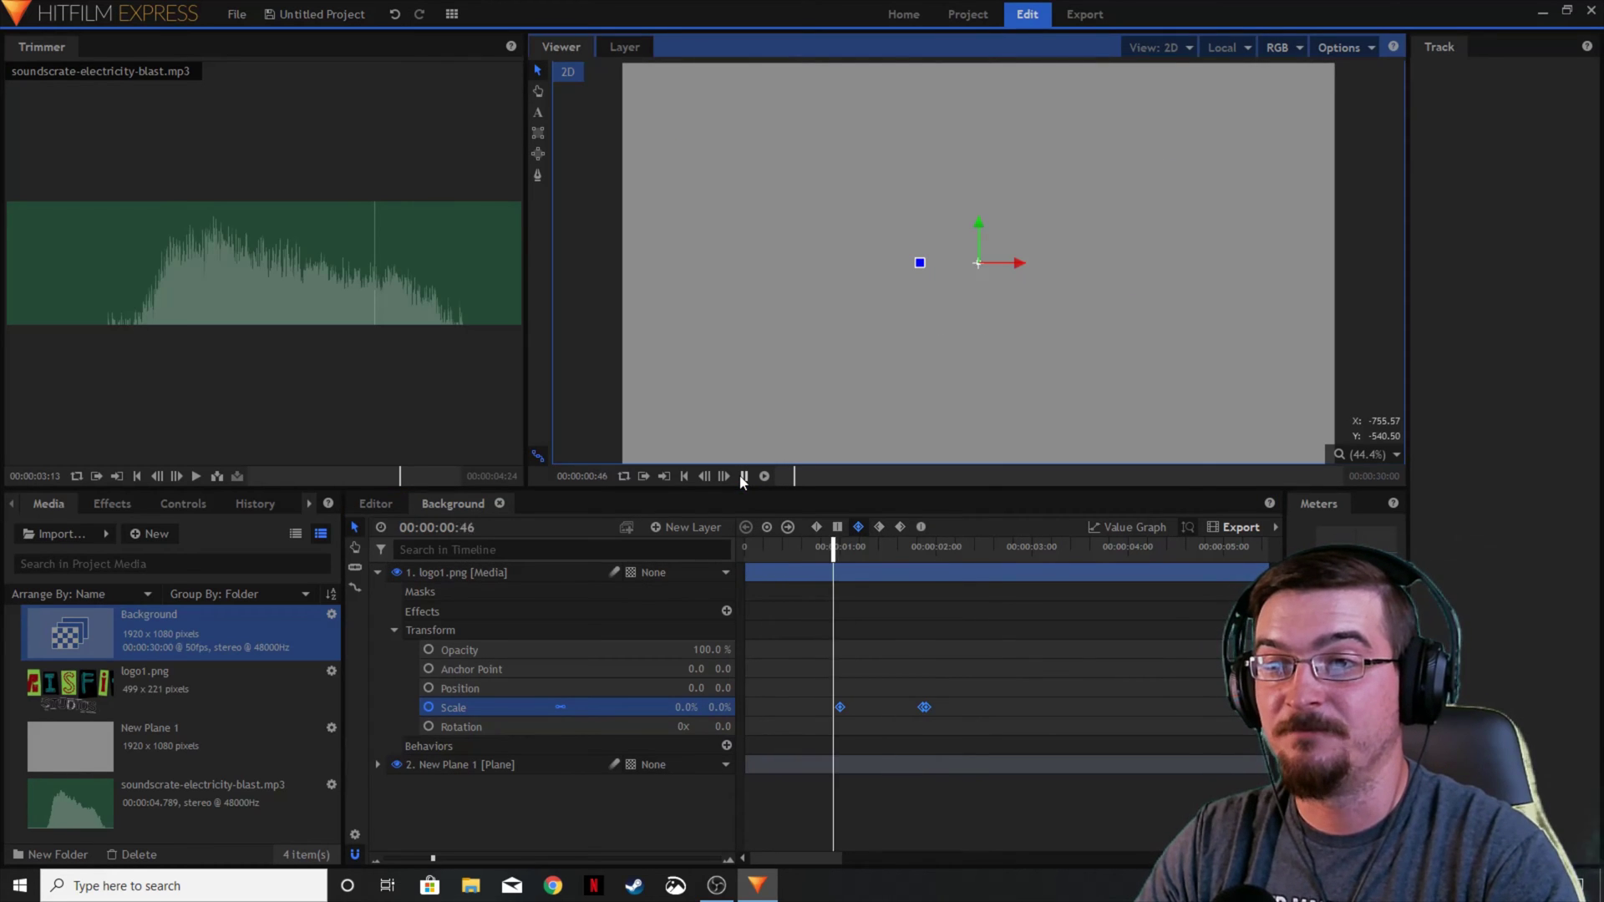
{"action": "left_click", "coordinate": [743, 476]}
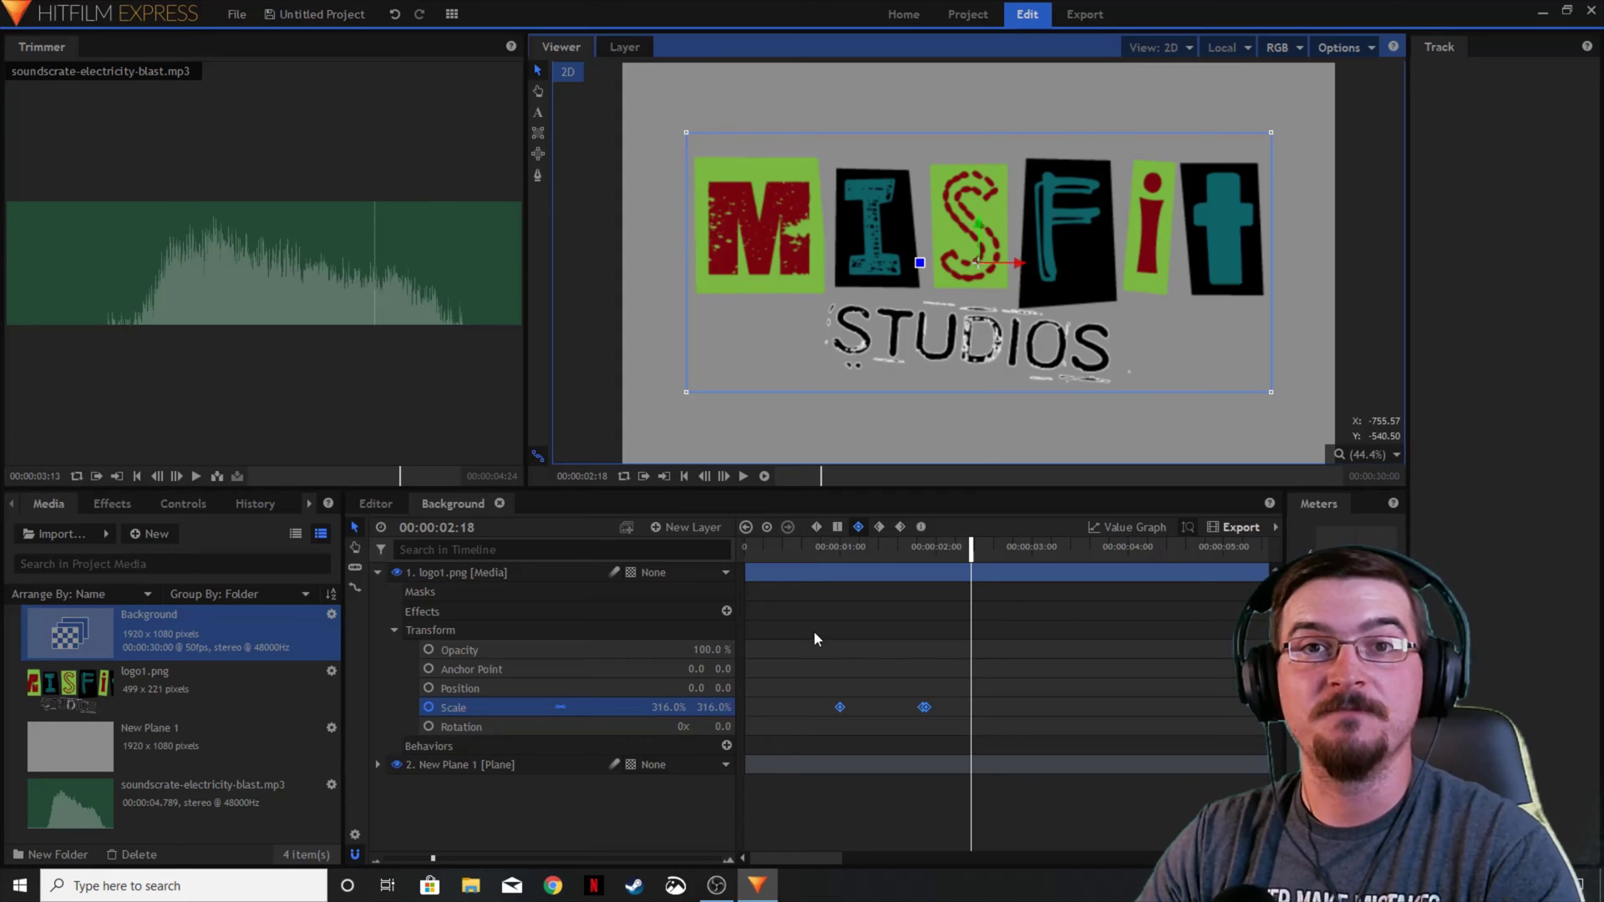
- In the Editor timeline, delete the old electricity-blast audio clip and set the playhead to the start
{"action": "left_click_drag", "start_coordinate": [971, 549], "coordinate": [694, 581]}
{"action": "left_click", "coordinate": [375, 503]}
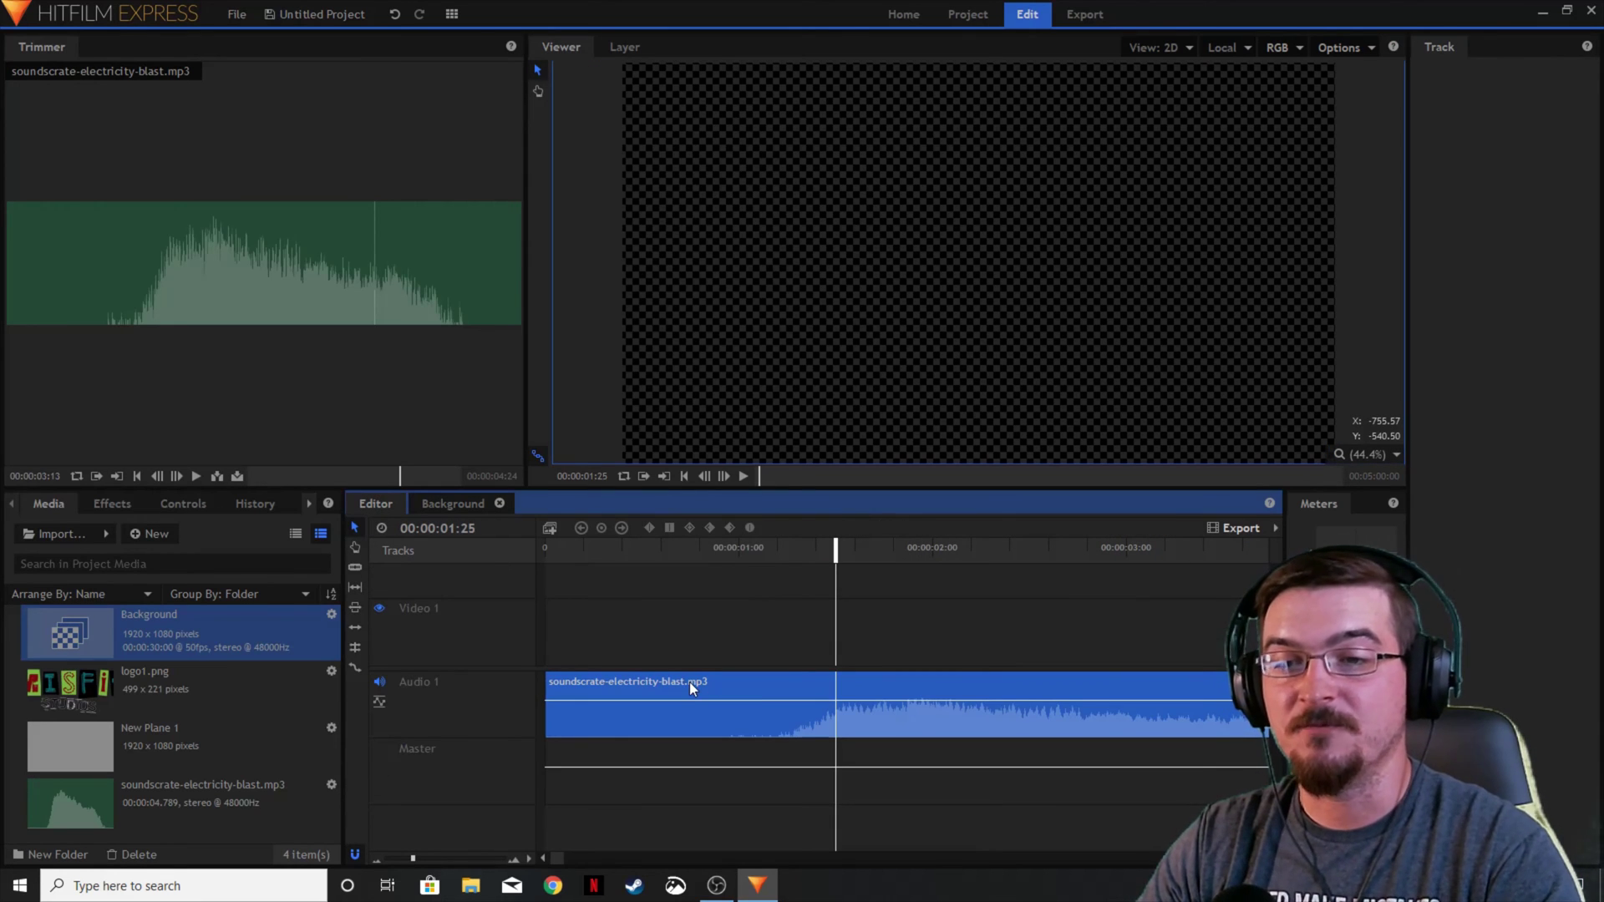
{"action": "key", "text": "Delete"}
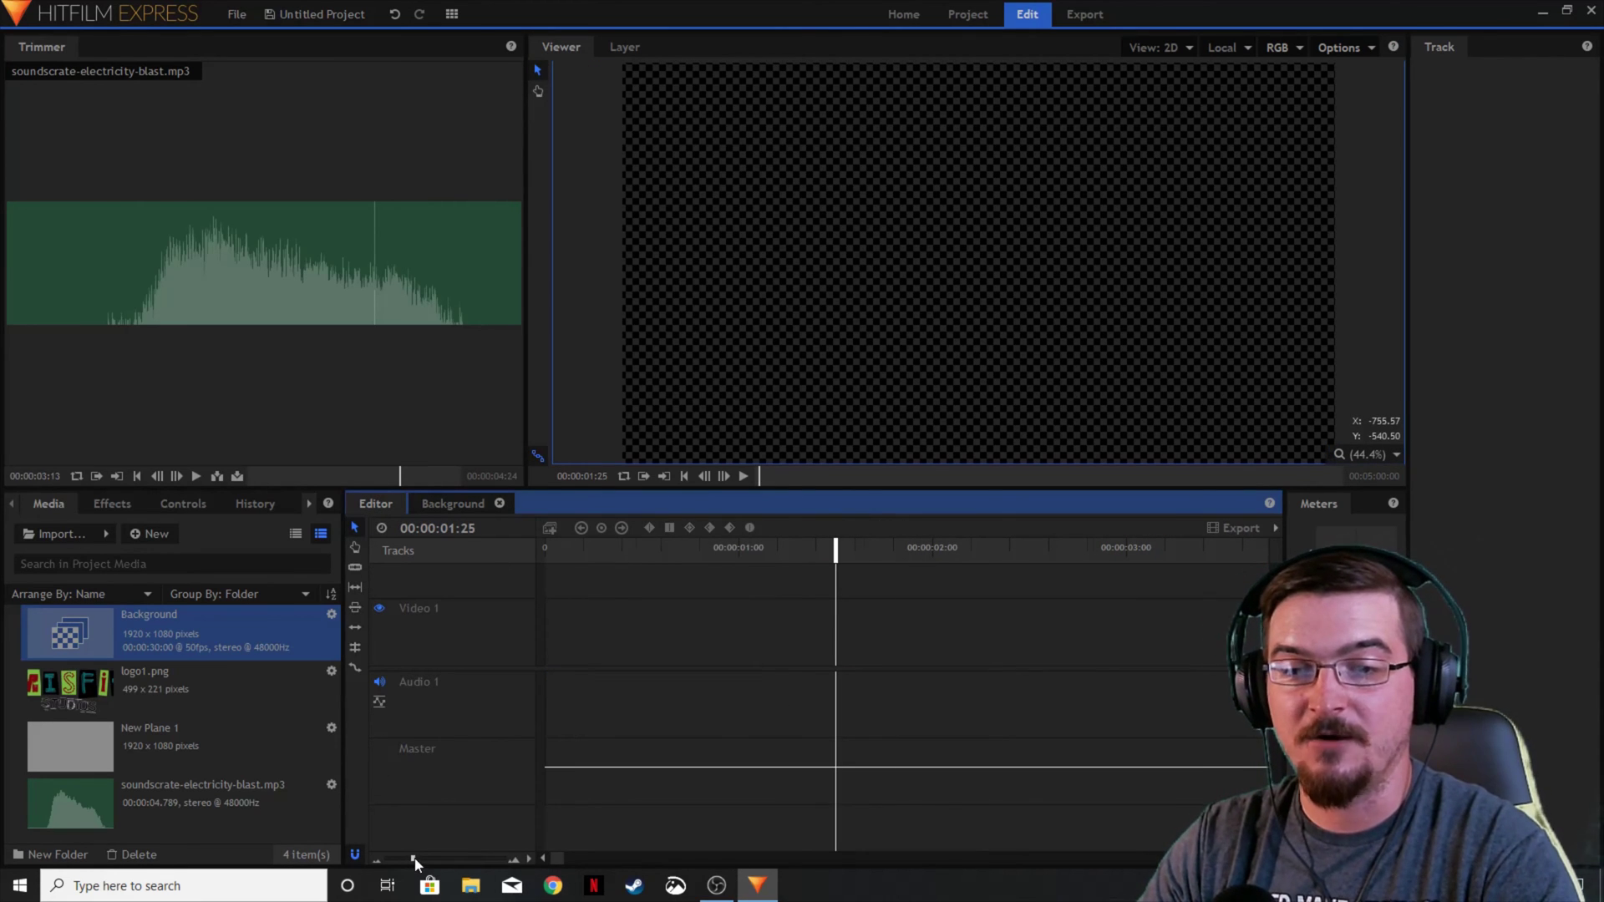
{"action": "left_click_drag", "start_coordinate": [413, 858], "coordinate": [399, 860]}
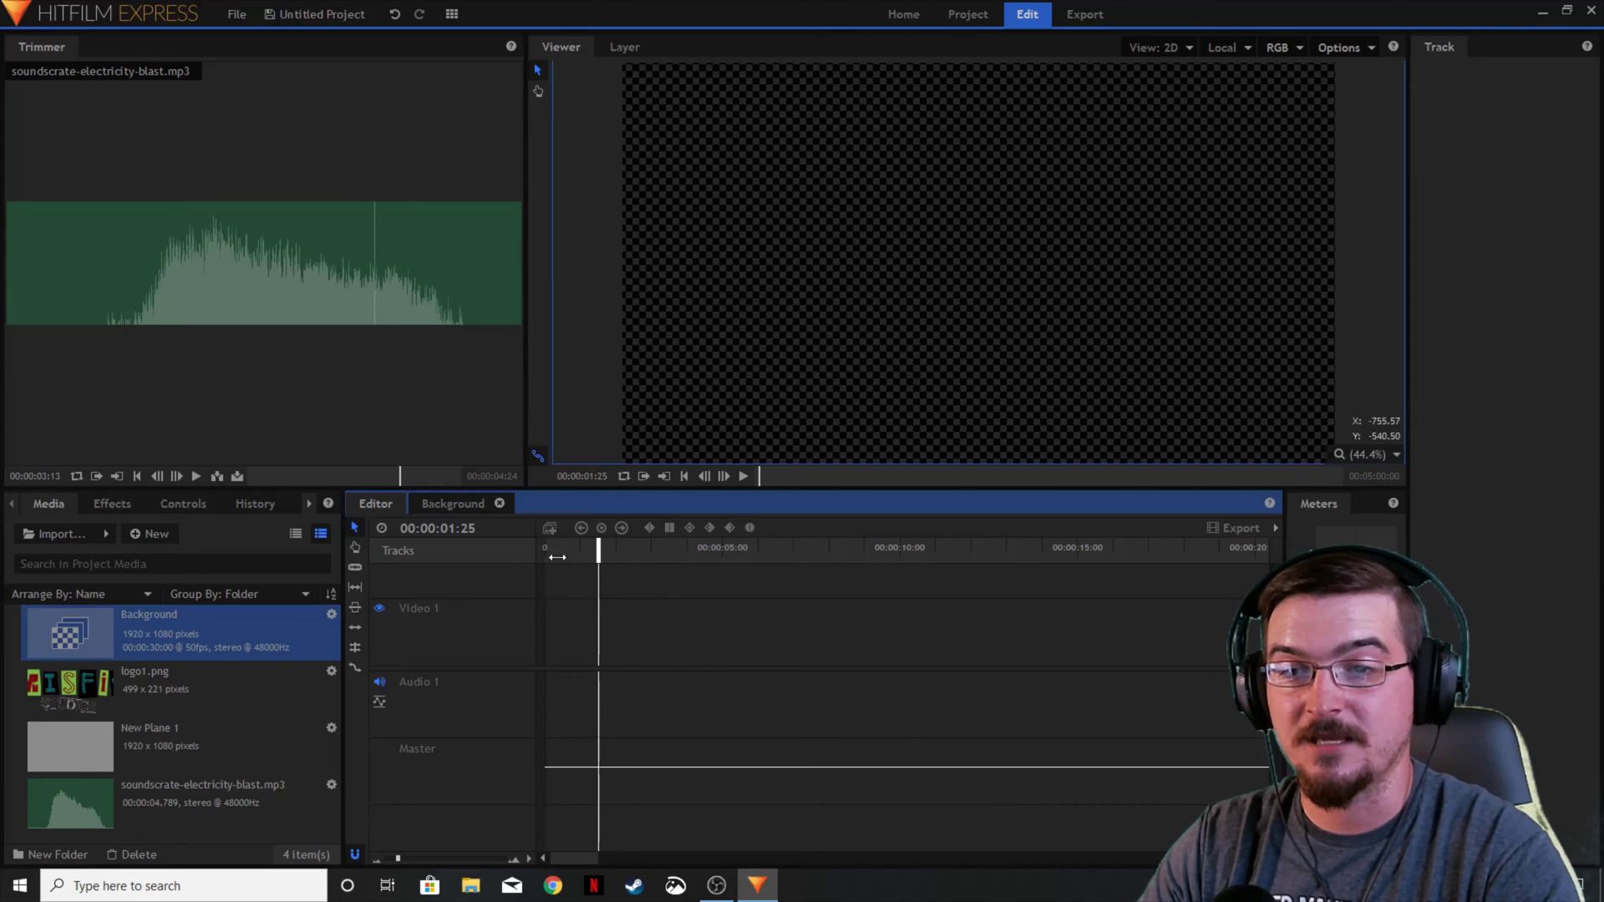
{"action": "left_click", "coordinate": [544, 557]}
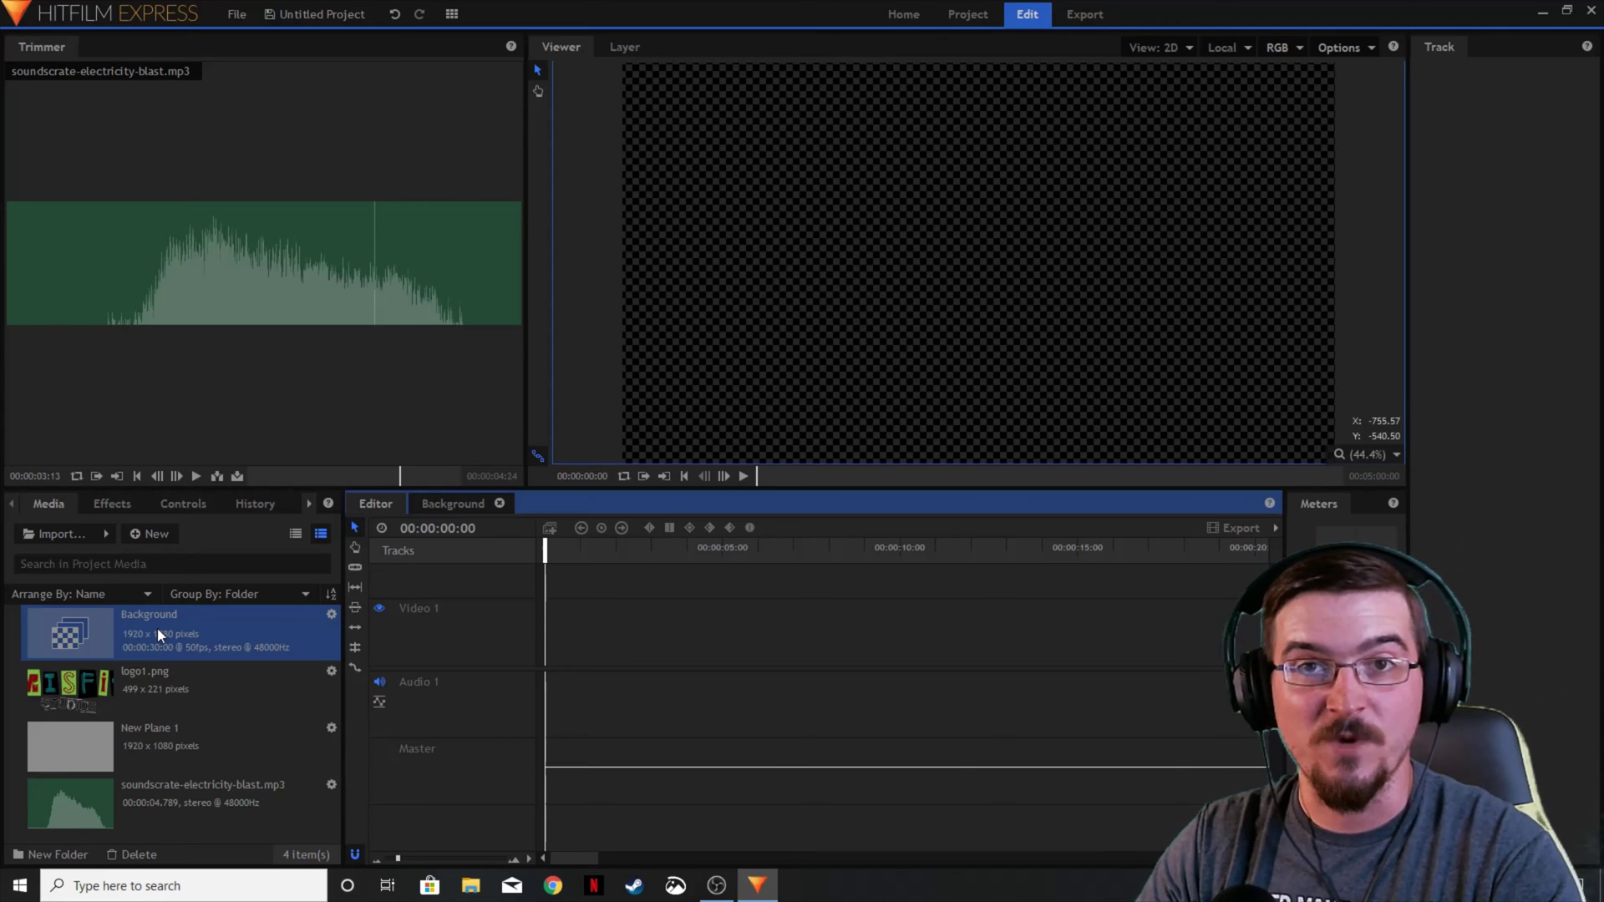
- Place the Background composite at the timeline start, unlink it, and delete its audio clip
{"action": "left_click_drag", "start_coordinate": [157, 628], "coordinate": [545, 649]}
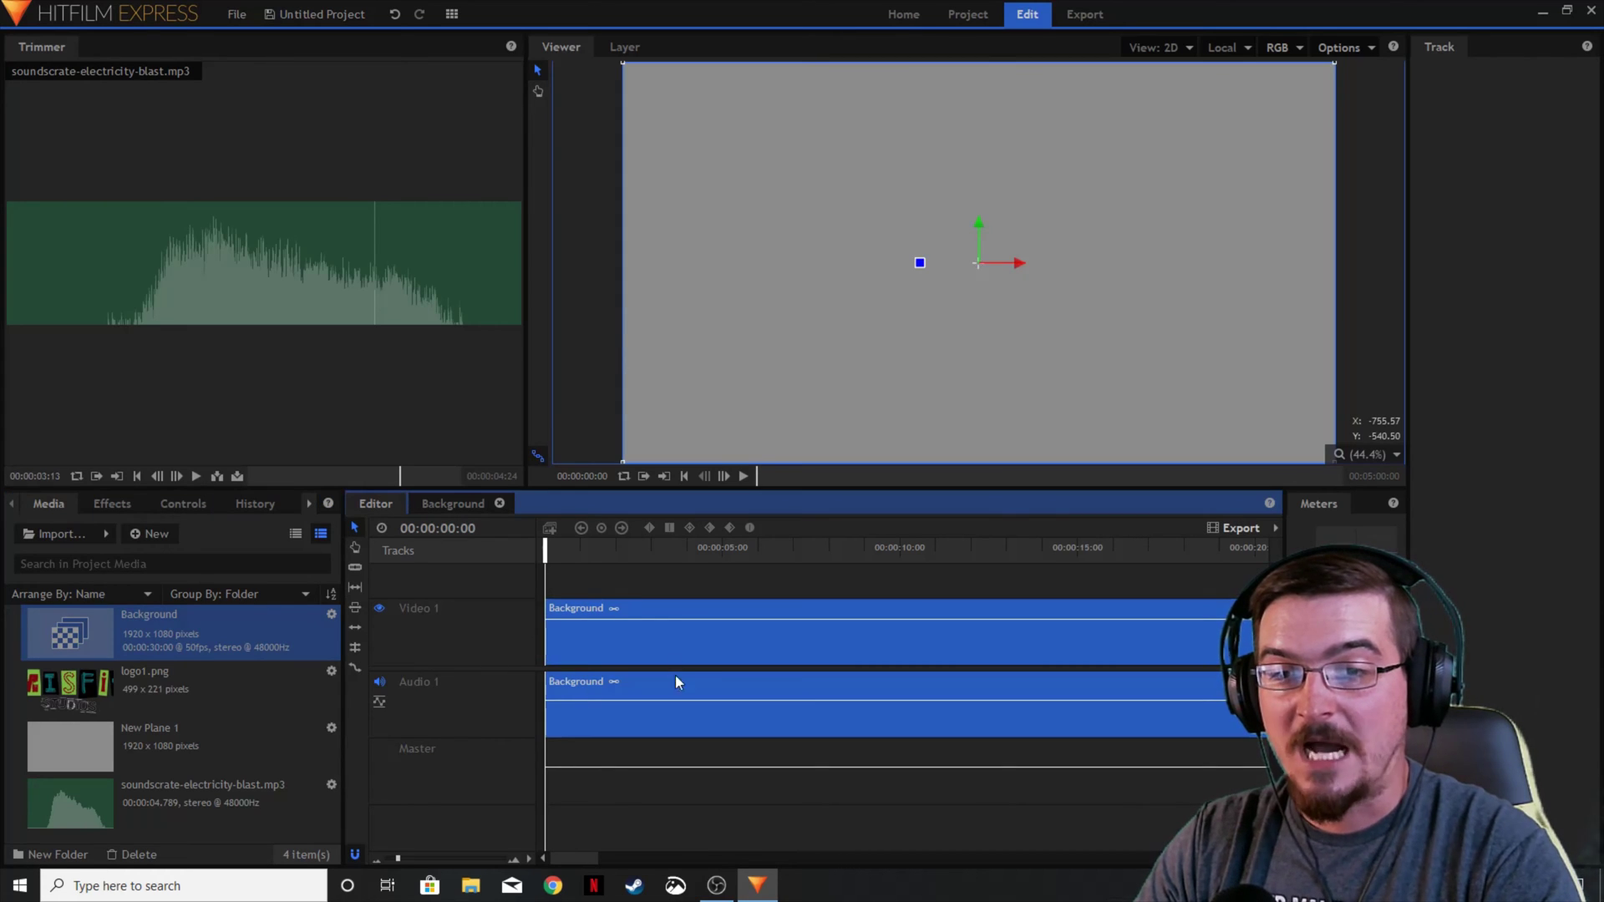
{"action": "key", "text": "ctrl+z"}
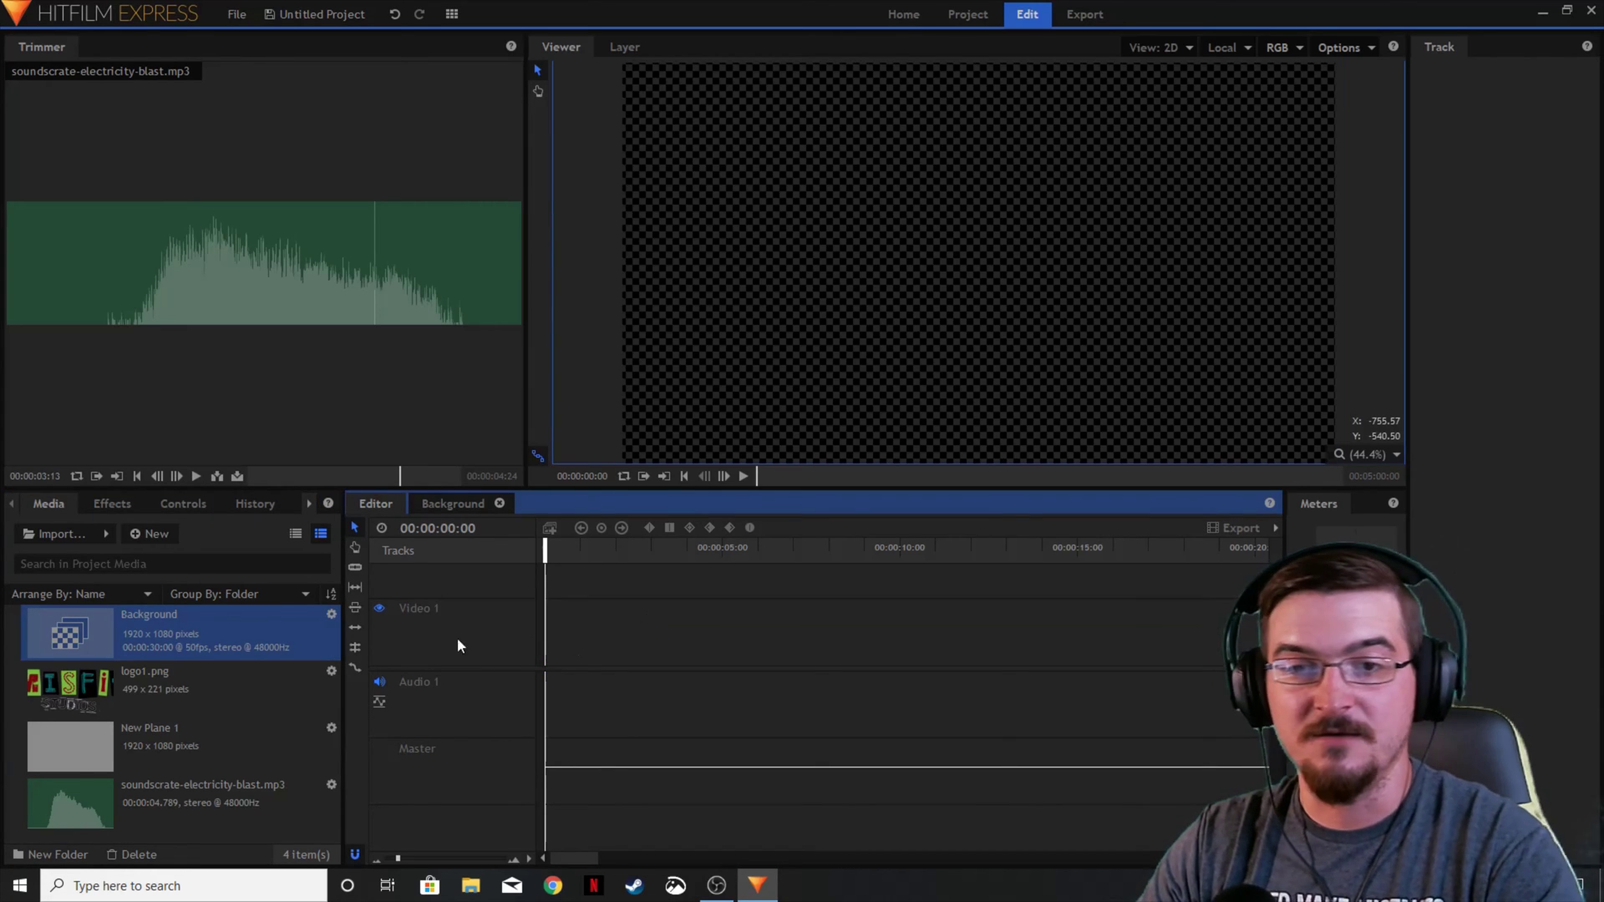
{"action": "left_click", "coordinate": [183, 628]}
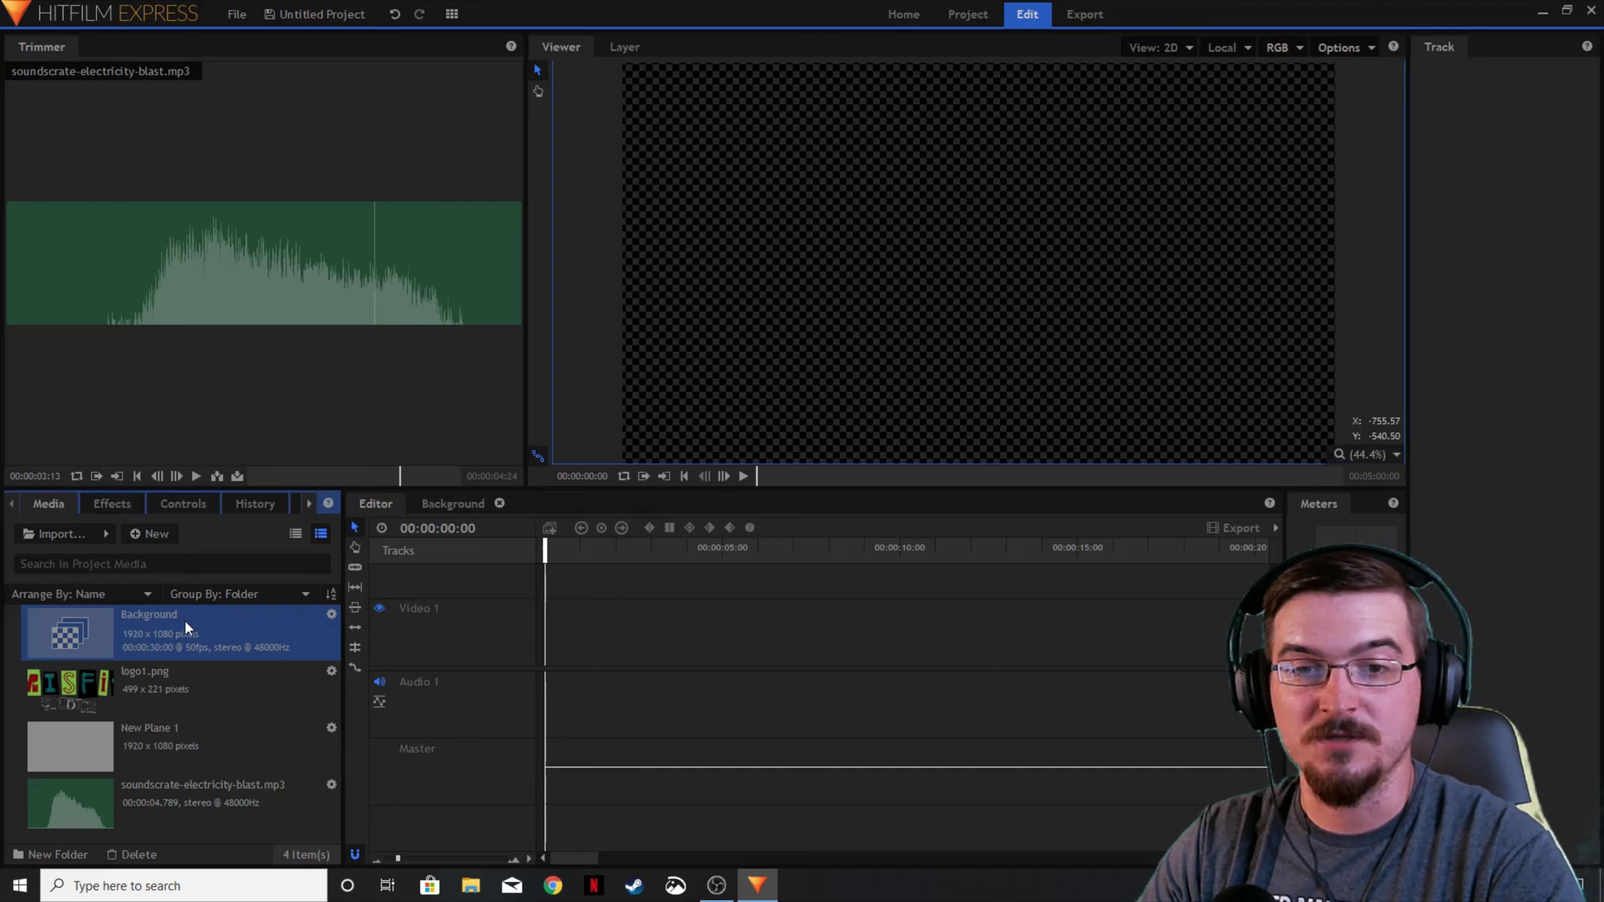
{"action": "left_click_drag", "start_coordinate": [137, 623], "coordinate": [688, 624]}
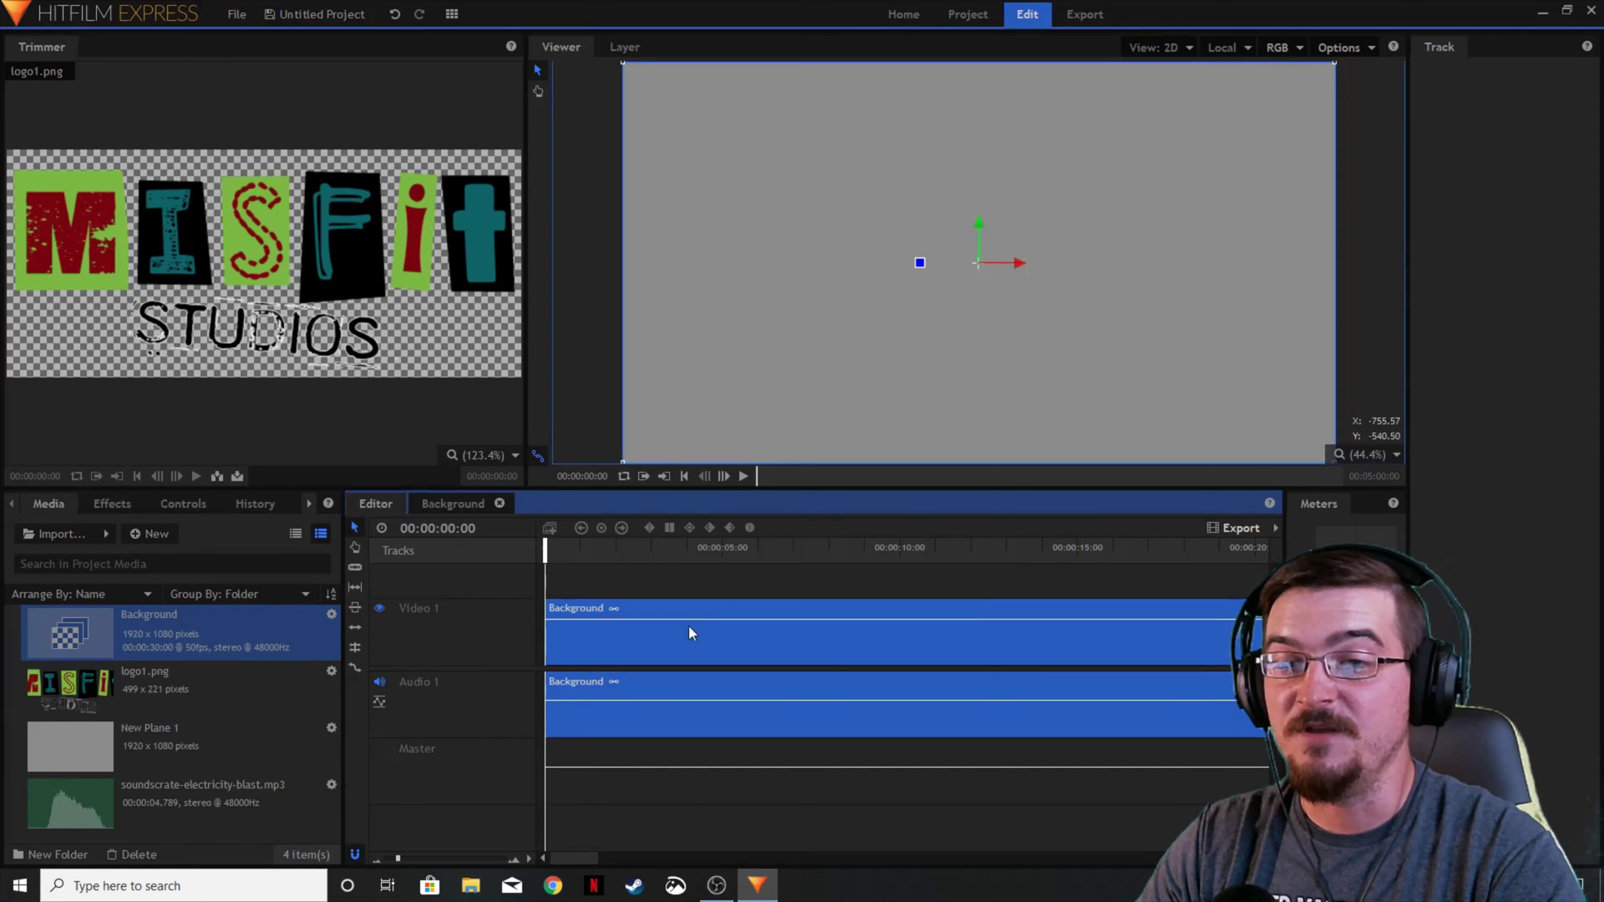
{"action": "right_click", "coordinate": [707, 684]}
{"action": "left_click", "coordinate": [739, 517]}
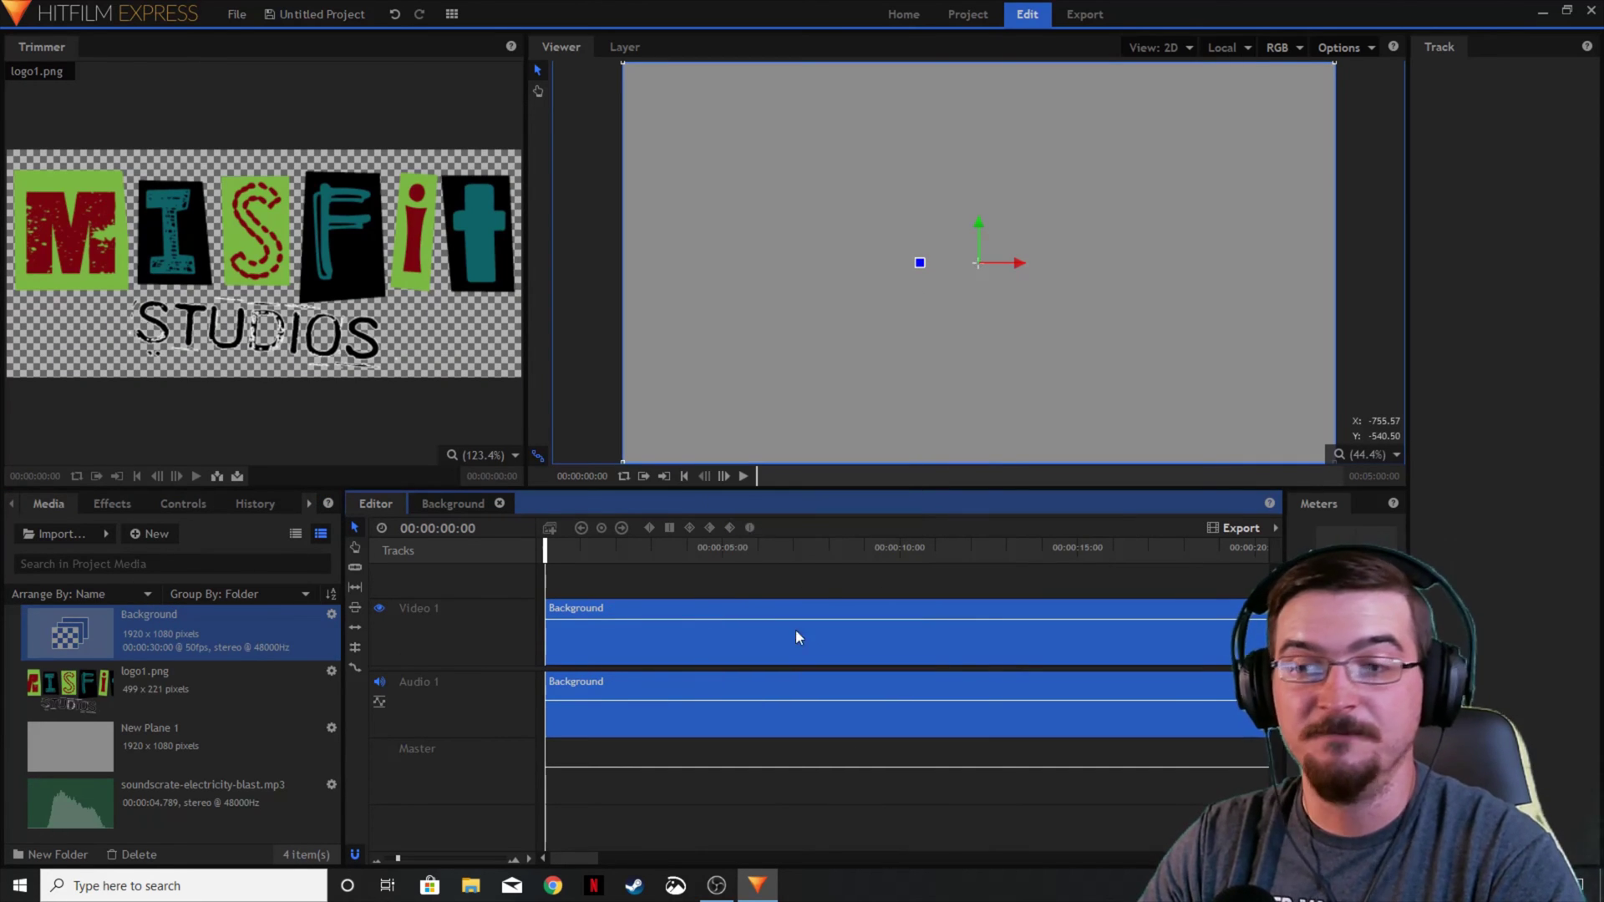
{"action": "left_click", "coordinate": [858, 762]}
{"action": "left_click", "coordinate": [780, 687]}
{"action": "key", "text": "Delete"}
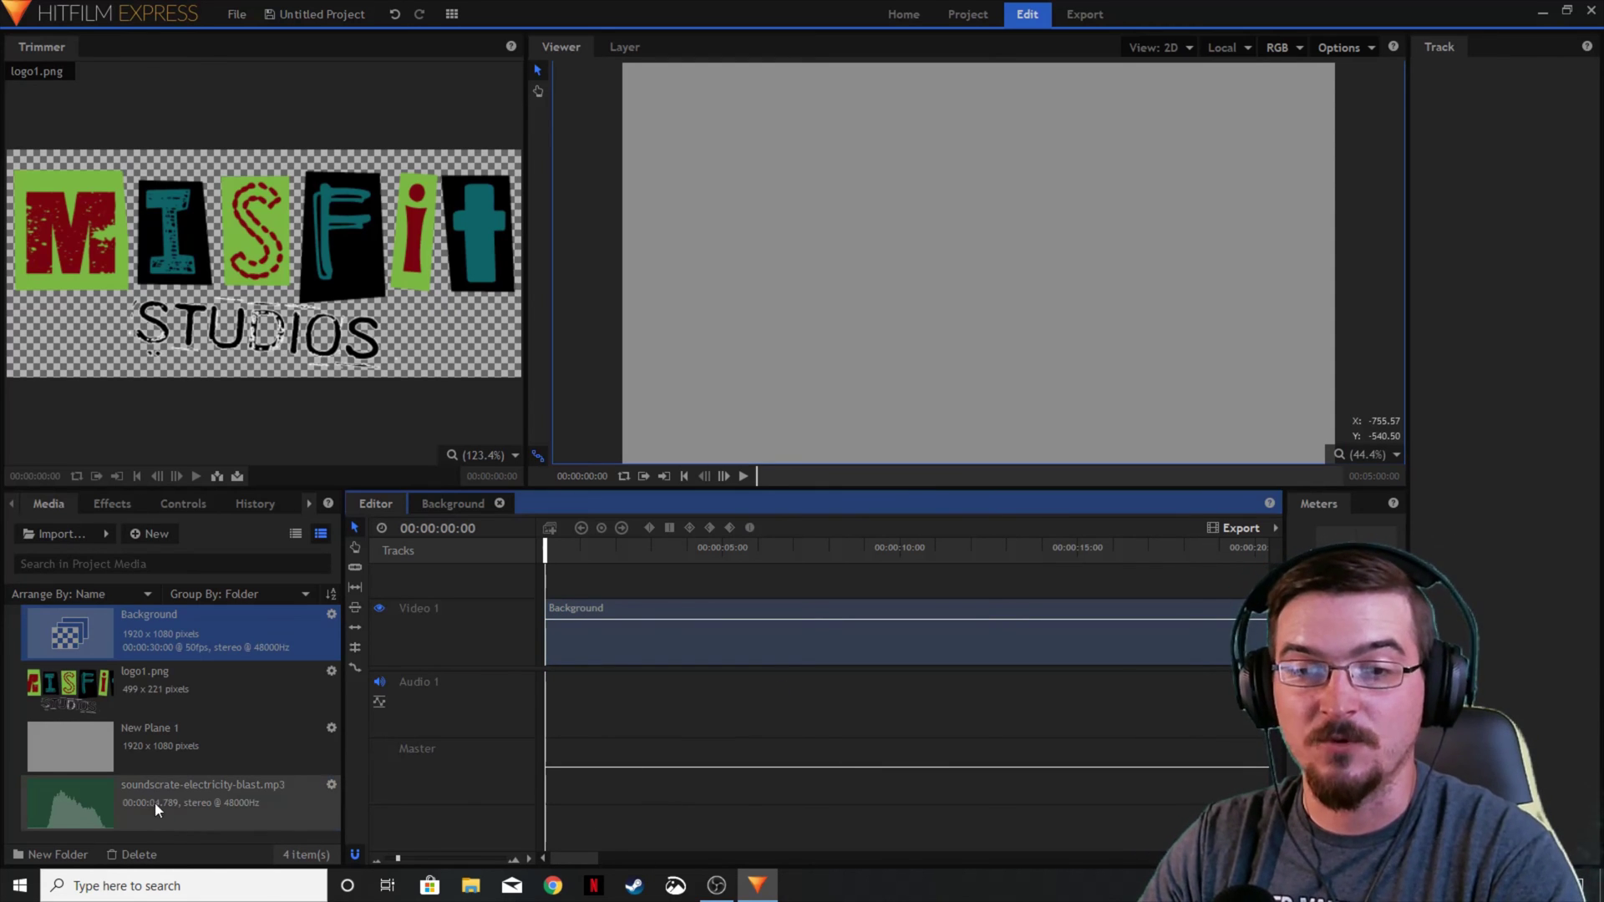
- Add the electricity-blast mp3 at the Audio 1 start and cut Background where the sound ends
{"action": "left_click_drag", "start_coordinate": [179, 816], "coordinate": [539, 718]}
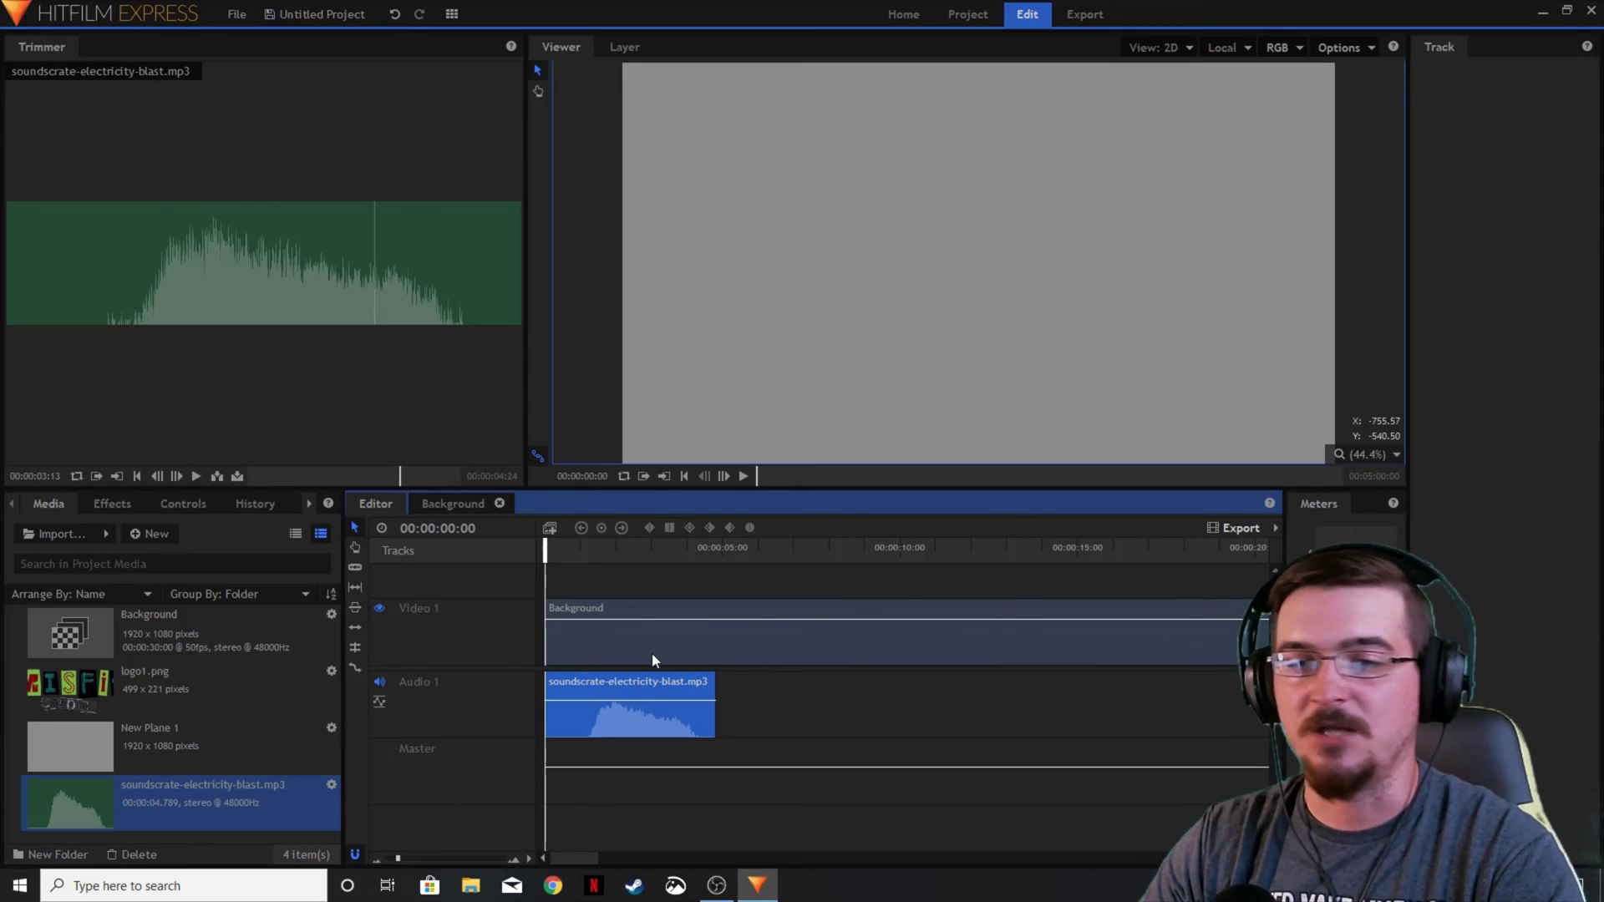
{"action": "left_click", "coordinate": [355, 567]}
{"action": "left_click", "coordinate": [715, 643]}
{"action": "key", "text": "v"}
{"action": "left_click", "coordinate": [831, 615]}
{"action": "key", "text": "Delete"}
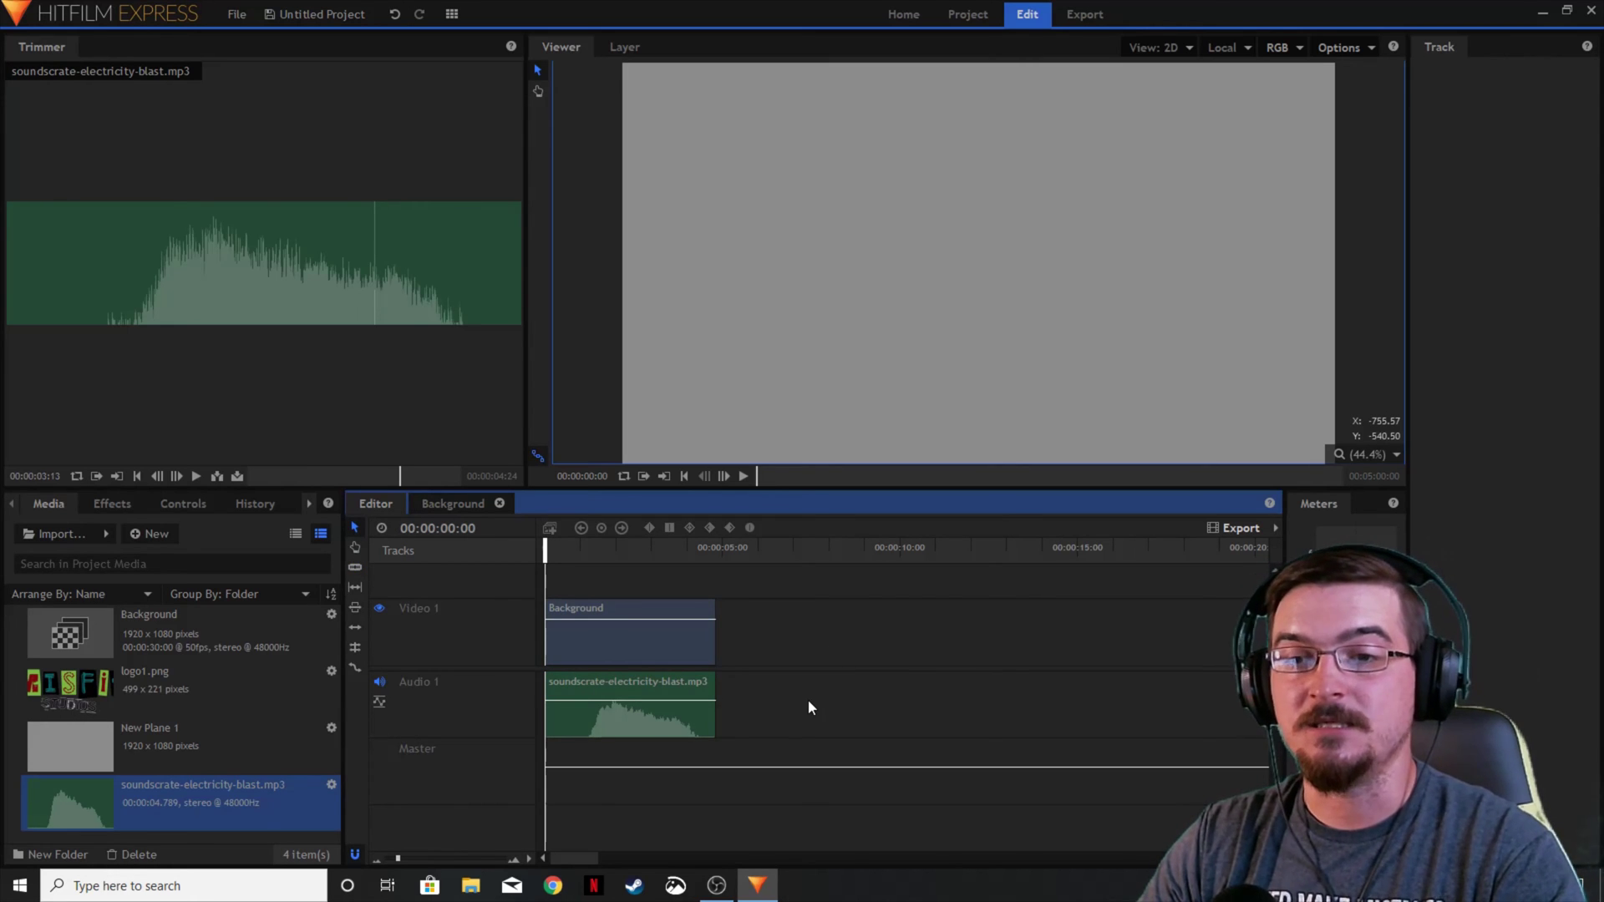
- After a preview, slice Background at 00:00:04:14 and delete its trailing piece
{"action": "left_click", "coordinate": [744, 477]}
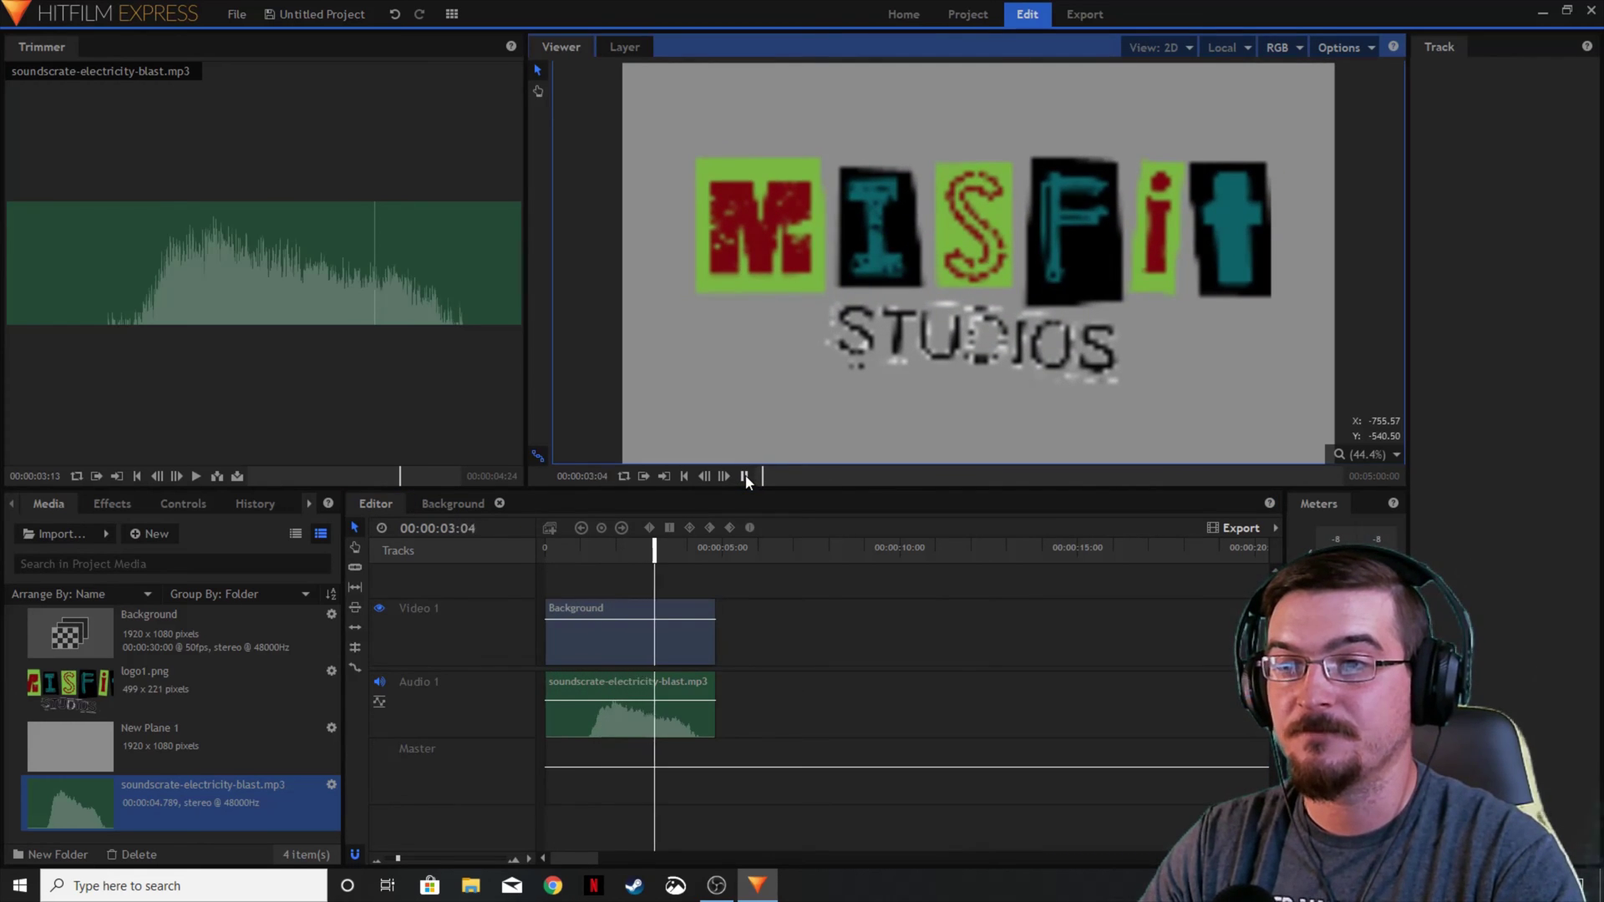
{"action": "left_click", "coordinate": [745, 478]}
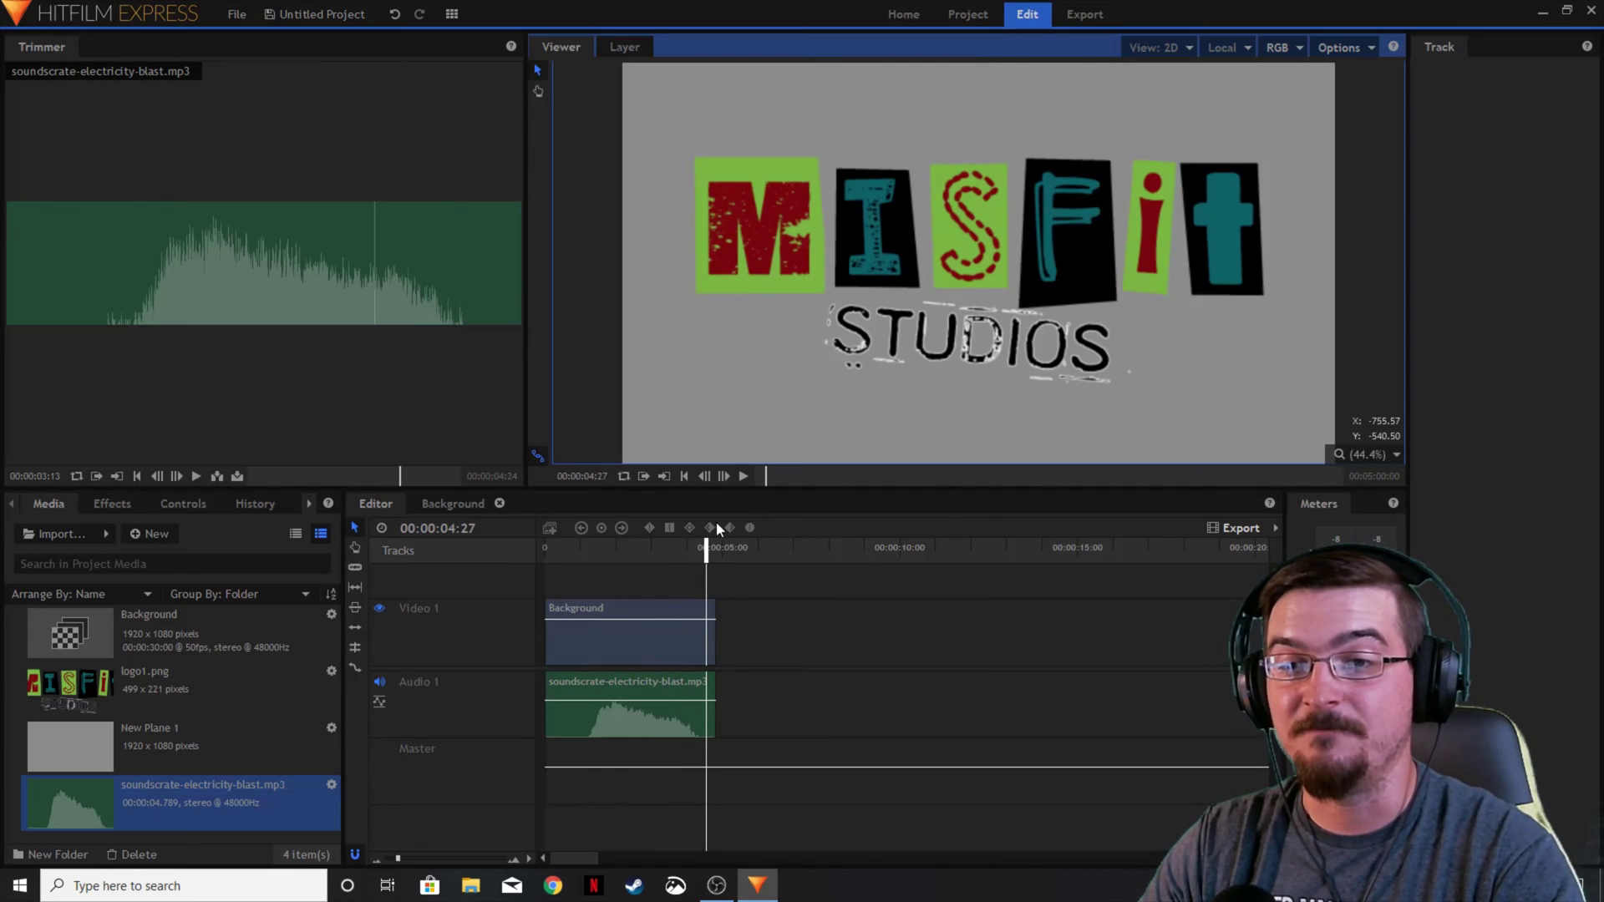
{"action": "left_click_drag", "start_coordinate": [708, 550], "coordinate": [697, 551]}
{"action": "left_click", "coordinate": [355, 567]}
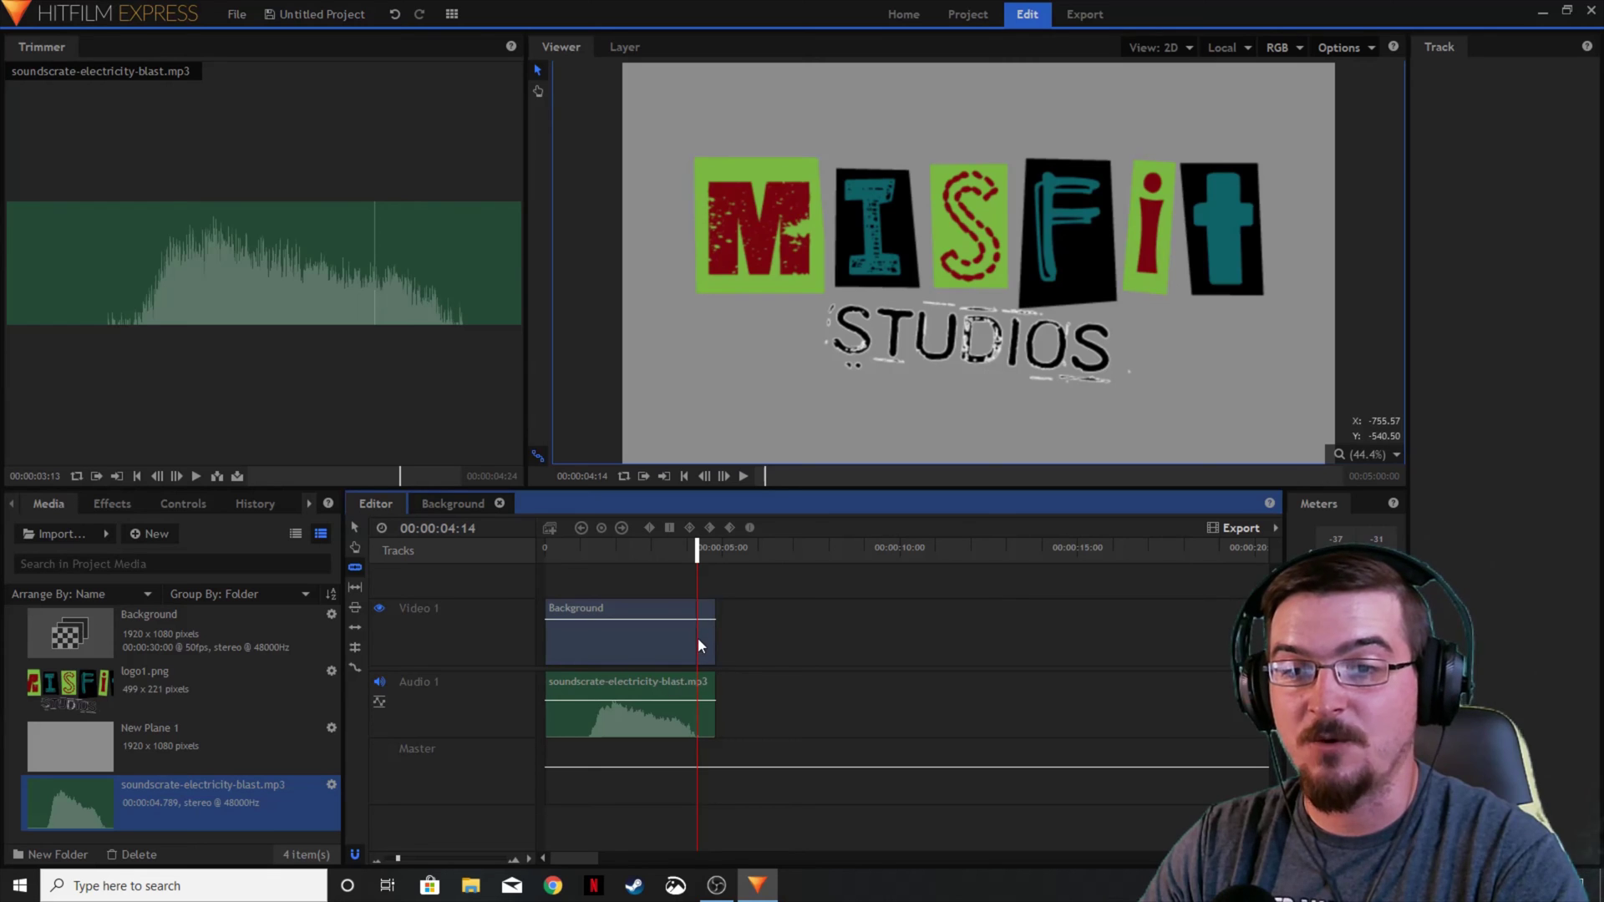
{"action": "left_click", "coordinate": [355, 527]}
{"action": "left_click", "coordinate": [709, 612]}
{"action": "key", "text": "Delete"}
- Slice the audio clip at 00:00:04:14, delete its trailing piece, and rewind to the start
{"action": "left_click", "coordinate": [710, 684]}
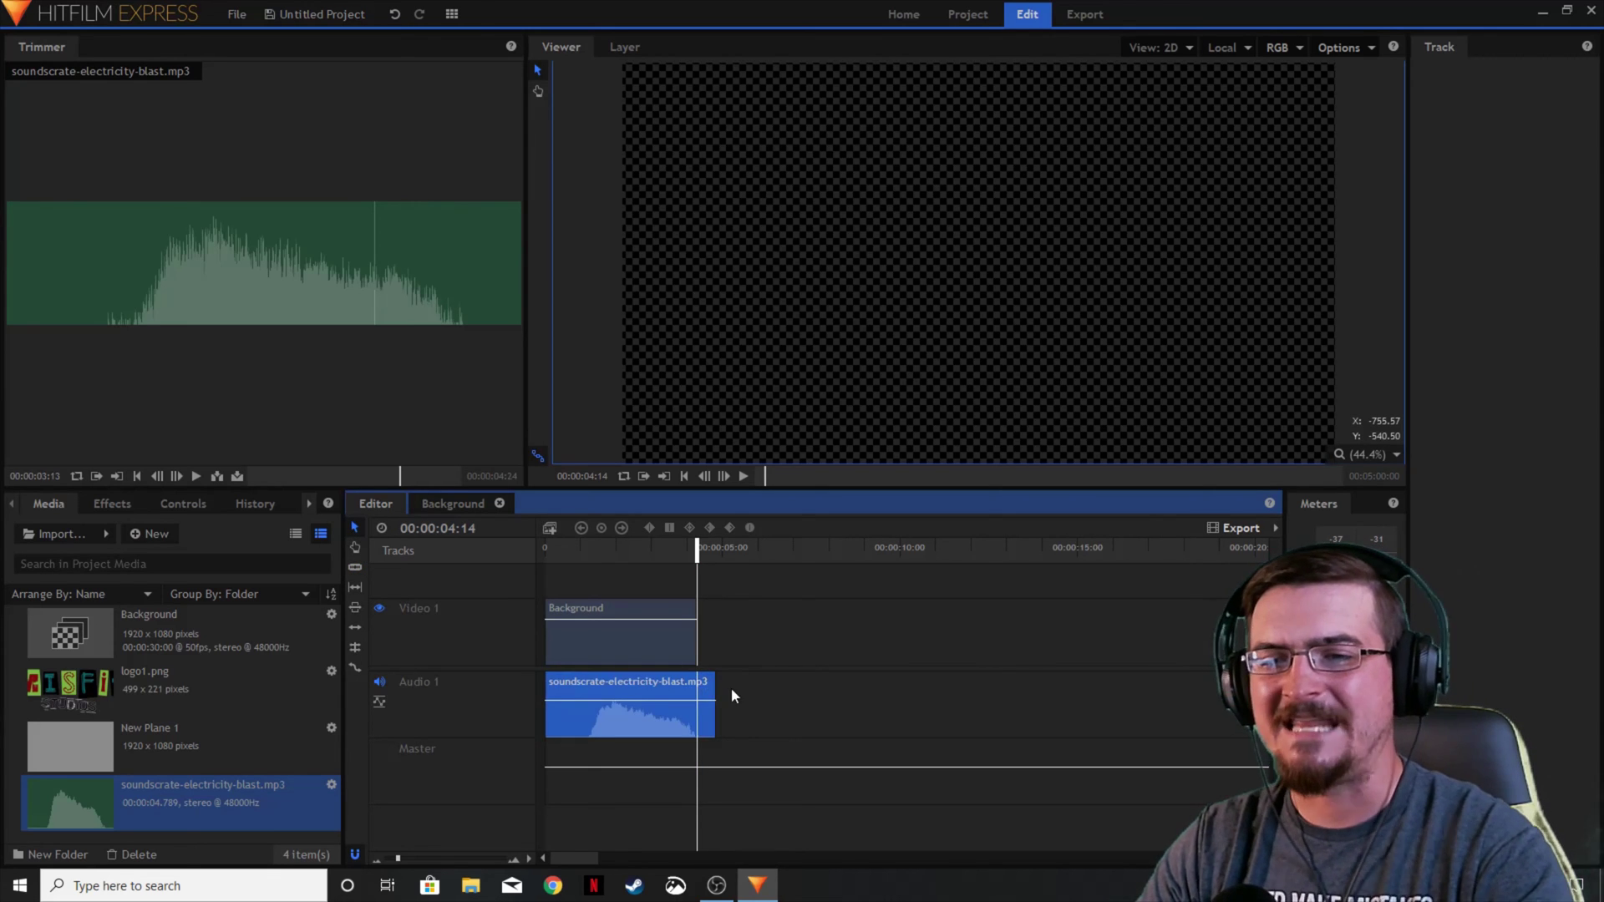
{"action": "left_click", "coordinate": [737, 695]}
{"action": "left_click", "coordinate": [355, 568]}
{"action": "left_click", "coordinate": [693, 693]}
{"action": "left_click", "coordinate": [355, 527]}
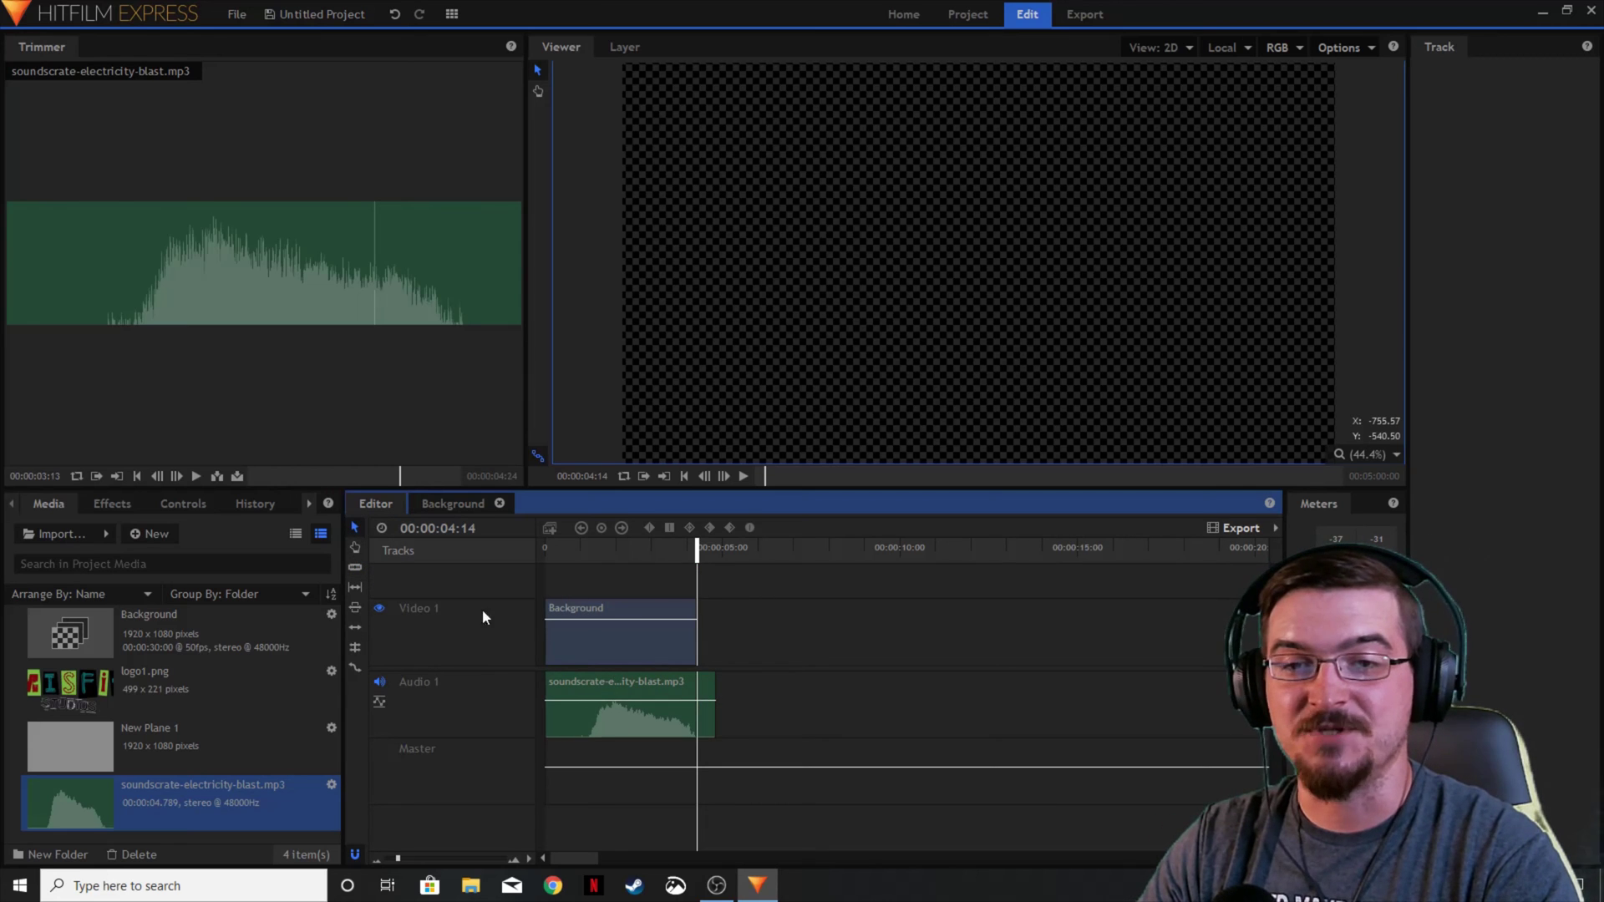
{"action": "left_click", "coordinate": [709, 693]}
{"action": "key", "text": "Delete"}
{"action": "left_click_drag", "start_coordinate": [698, 550], "coordinate": [547, 551]}
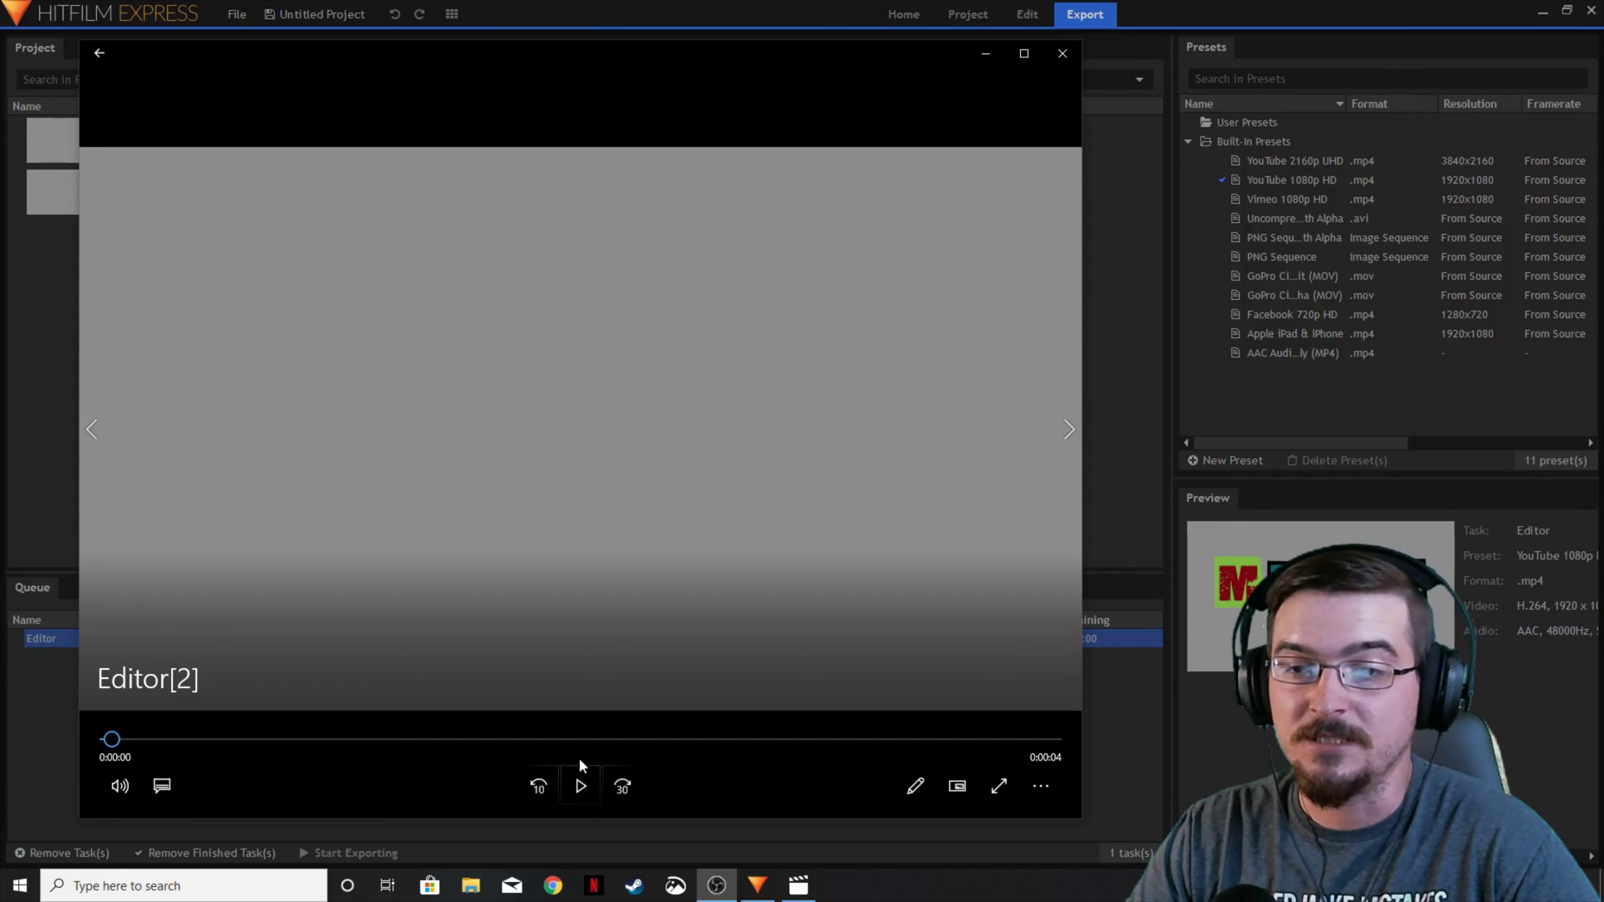
- Play the 4-second Editor[2] export in Movies & TV, then replay it from the beginning
{"action": "left_click", "coordinate": [581, 783]}
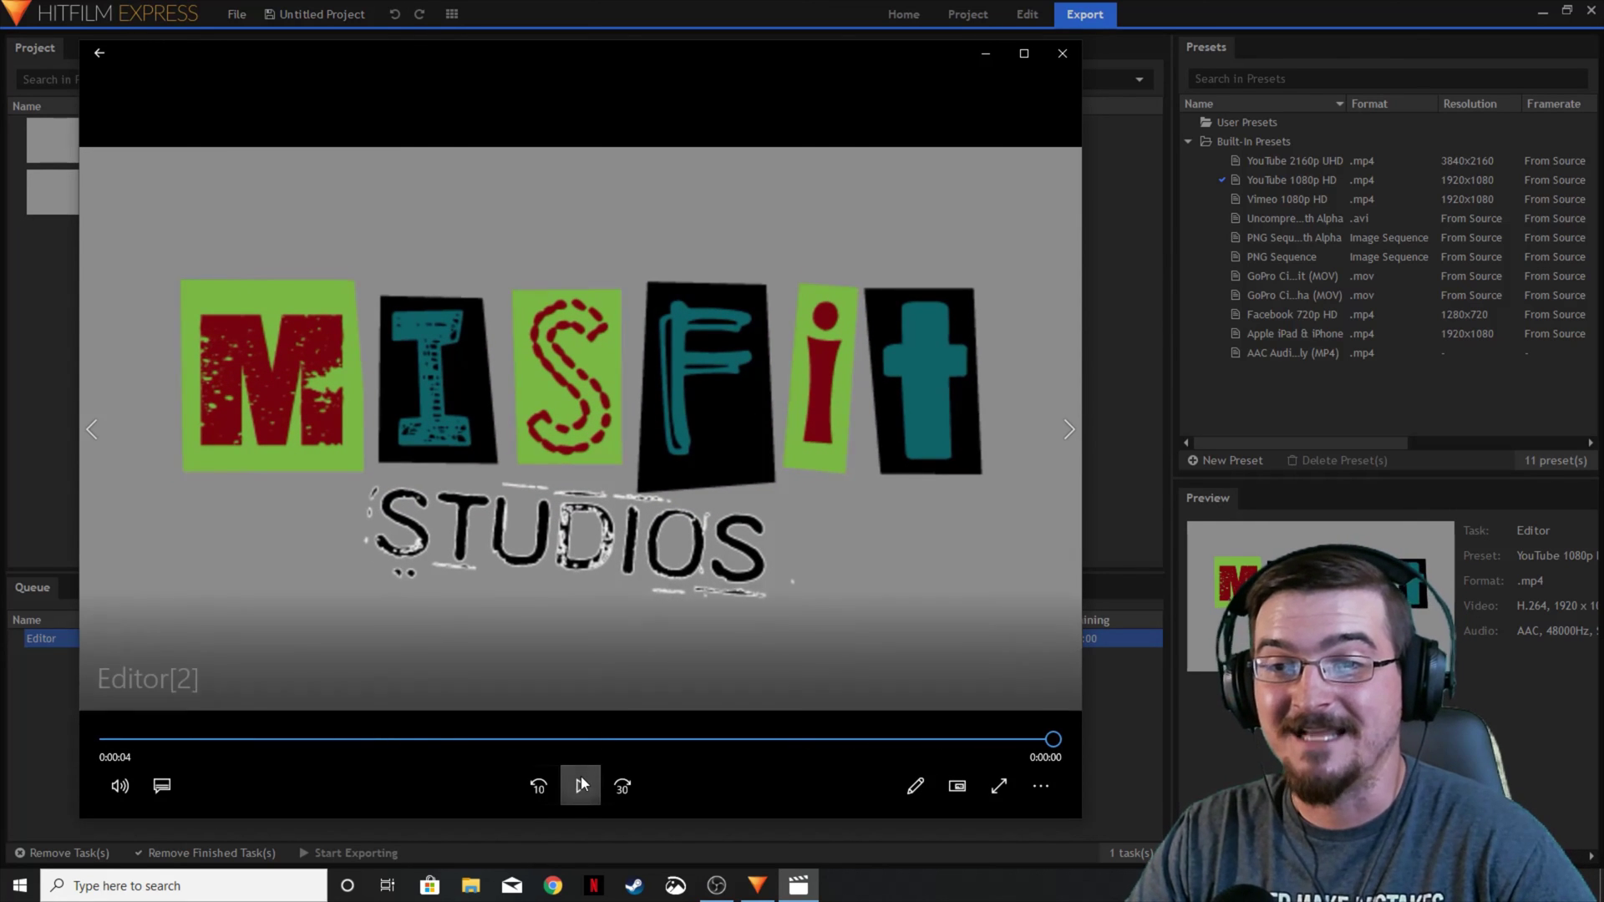
{"action": "left_click", "coordinate": [583, 786]}
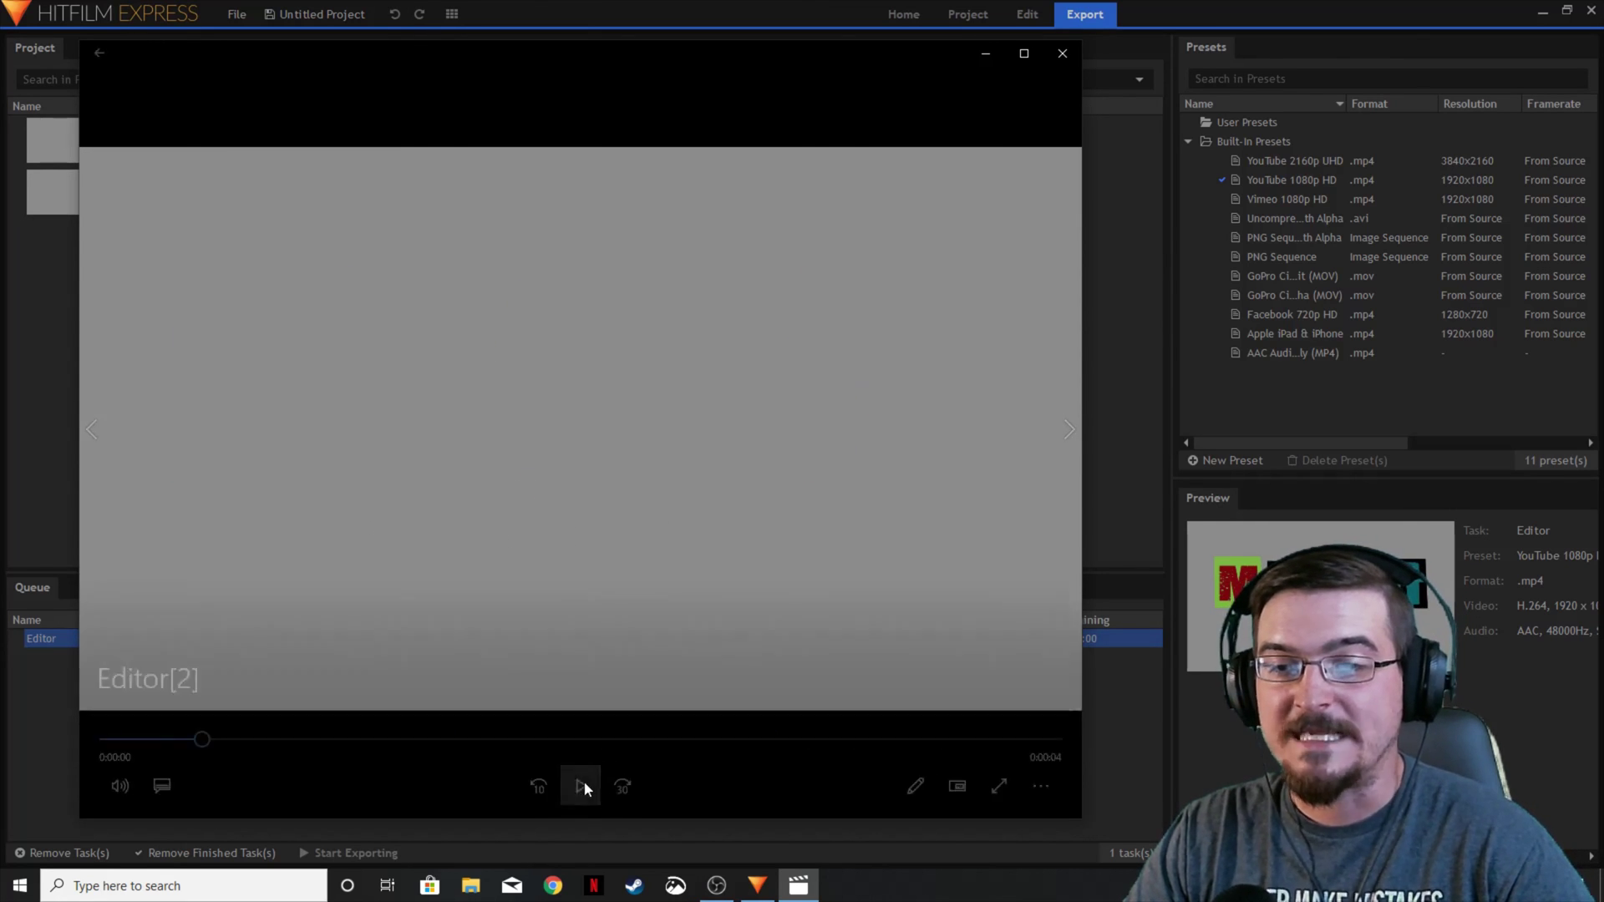